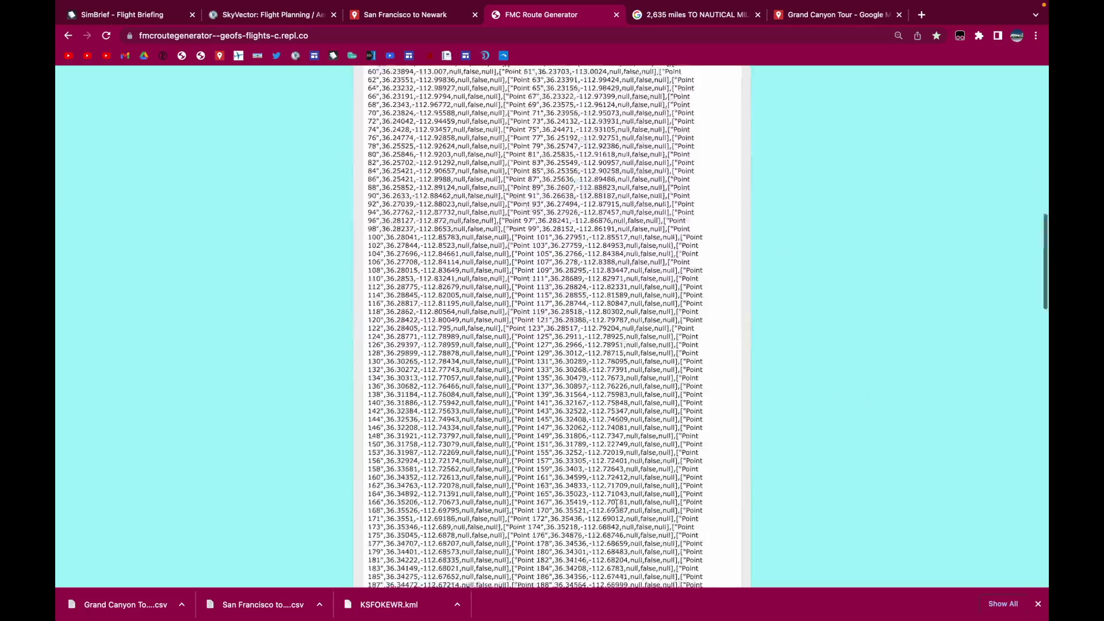
pyautogui.scroll(-10, 617, 504)
pyautogui.scroll(10, 671, 277)
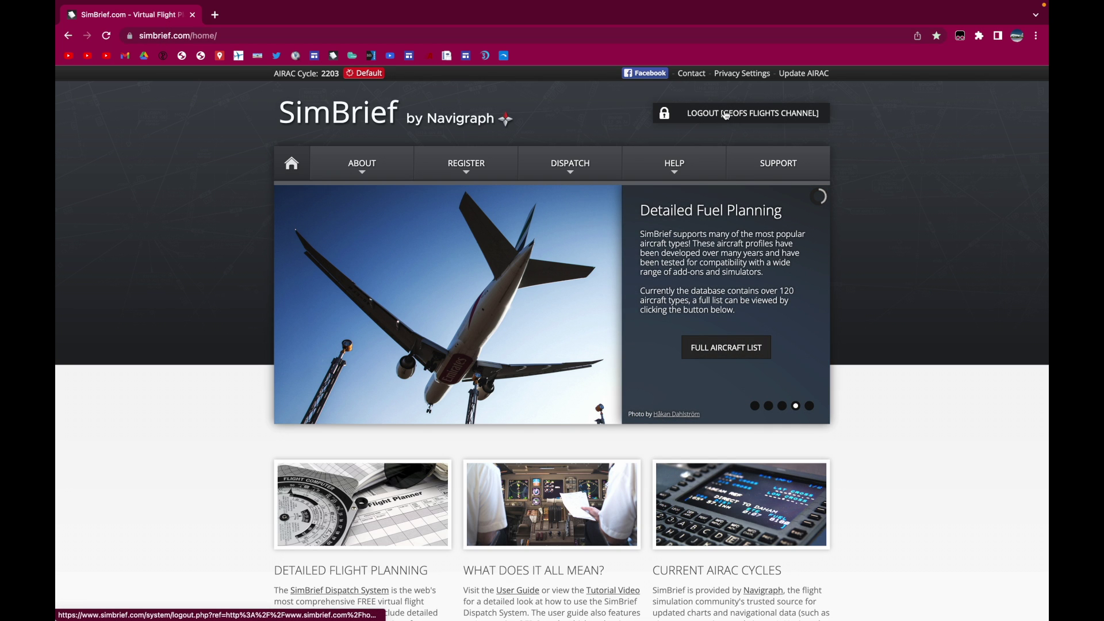
# Start a new SimBrief flight departing from KSFO and arriving at KEWR.
pyautogui.moveTo(563, 179)
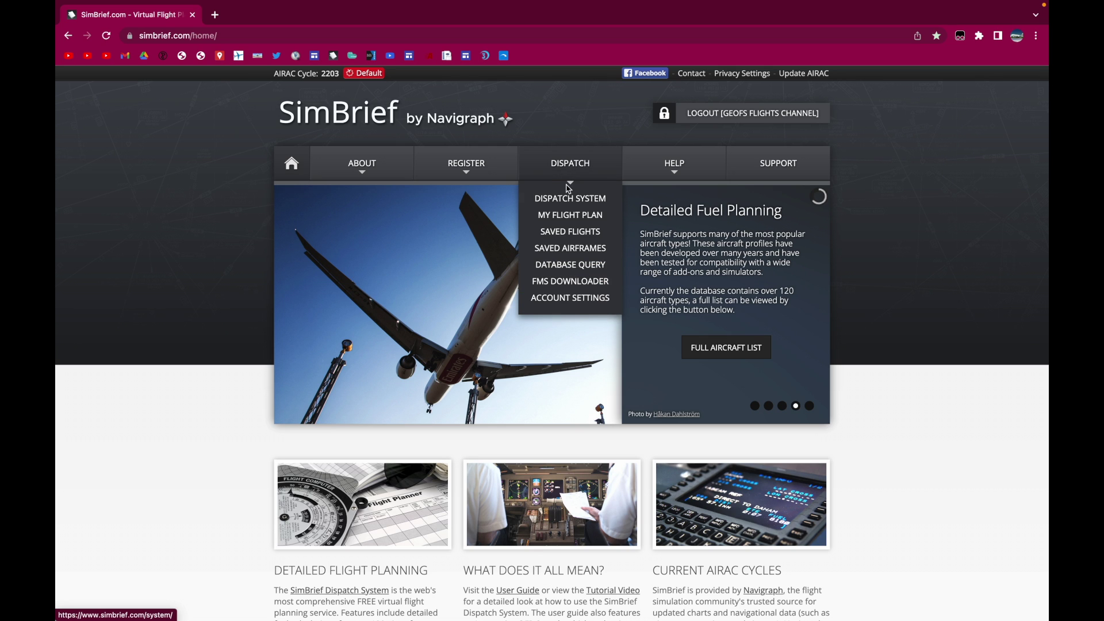
pyautogui.click(568, 217)
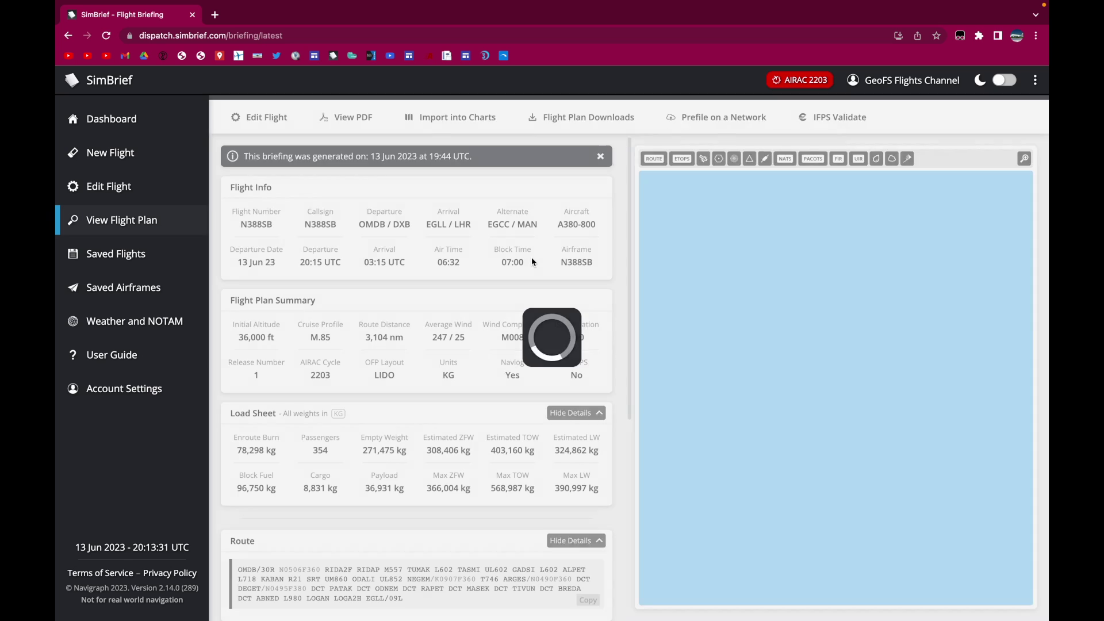
pyautogui.click(132, 159)
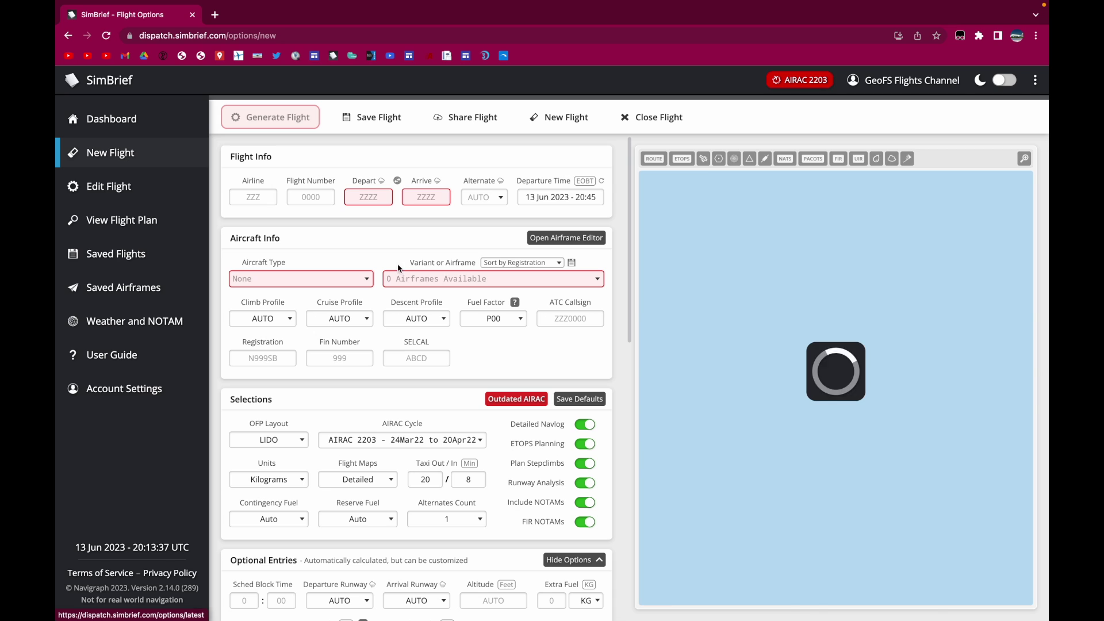
pyautogui.click(357, 198)
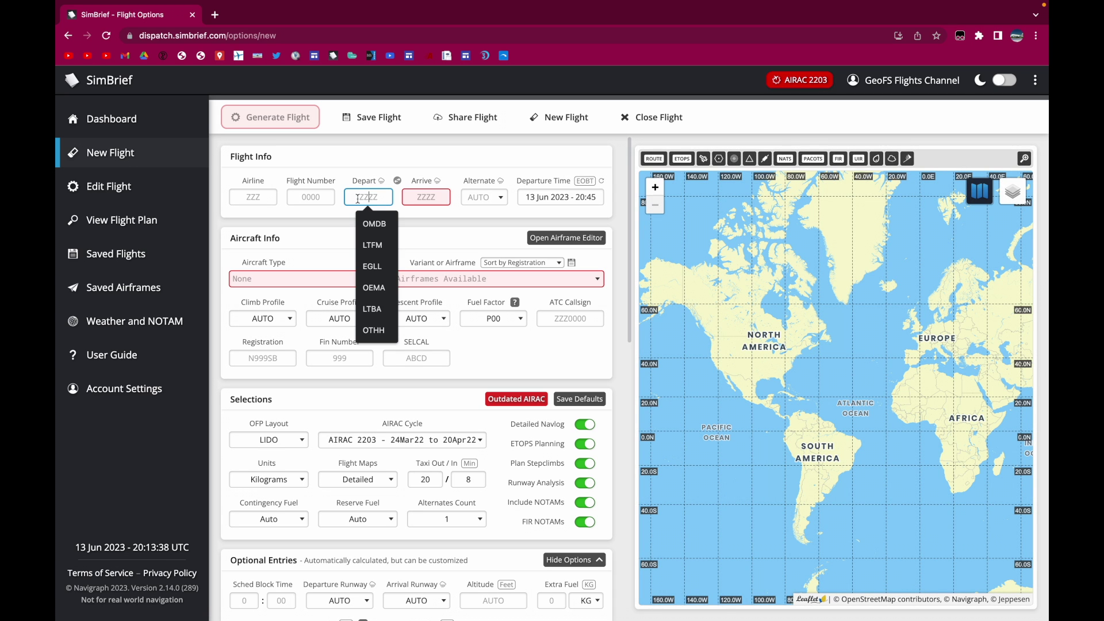
pyautogui.write('KSFO')
pyautogui.click(429, 198)
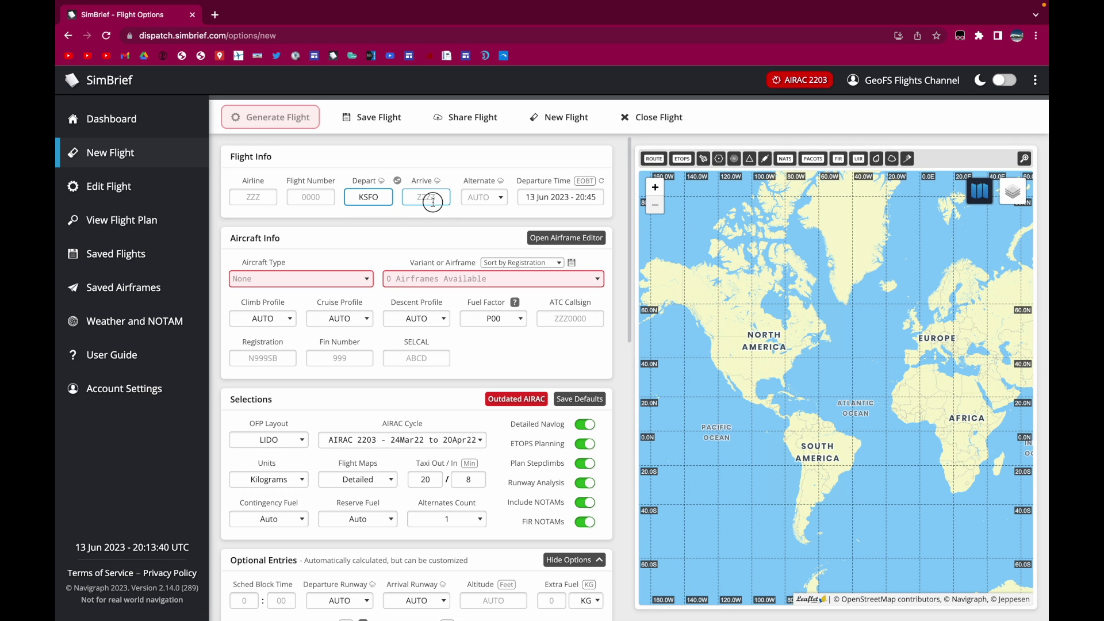
pyautogui.write('KEWR')
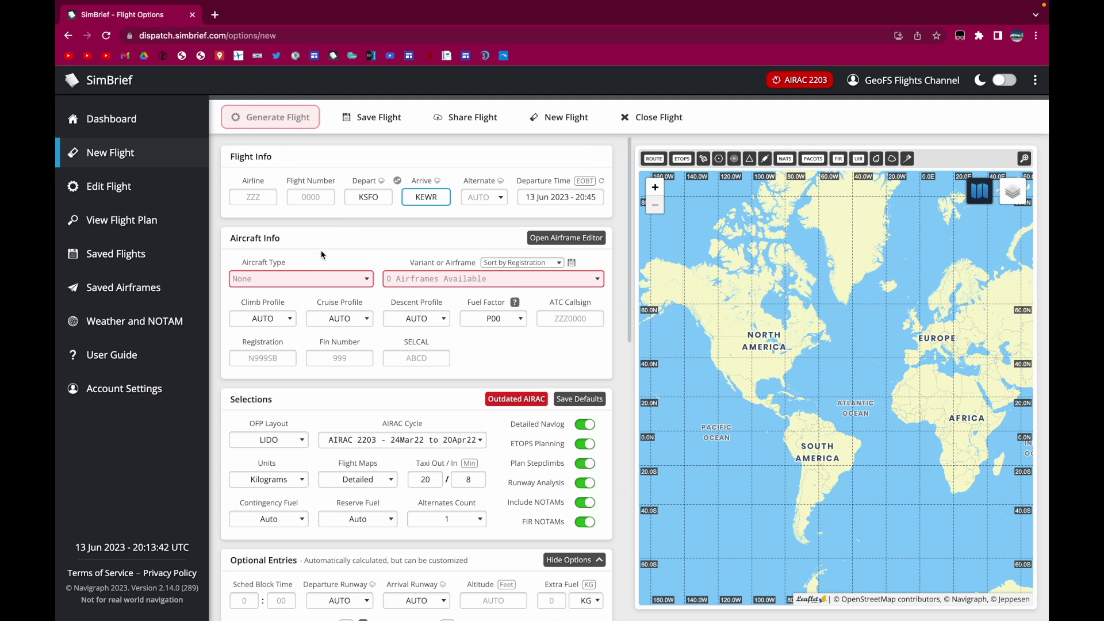
# Set the new flight's aircraft type to B77L - B777-200LR.
pyautogui.click(326, 277)
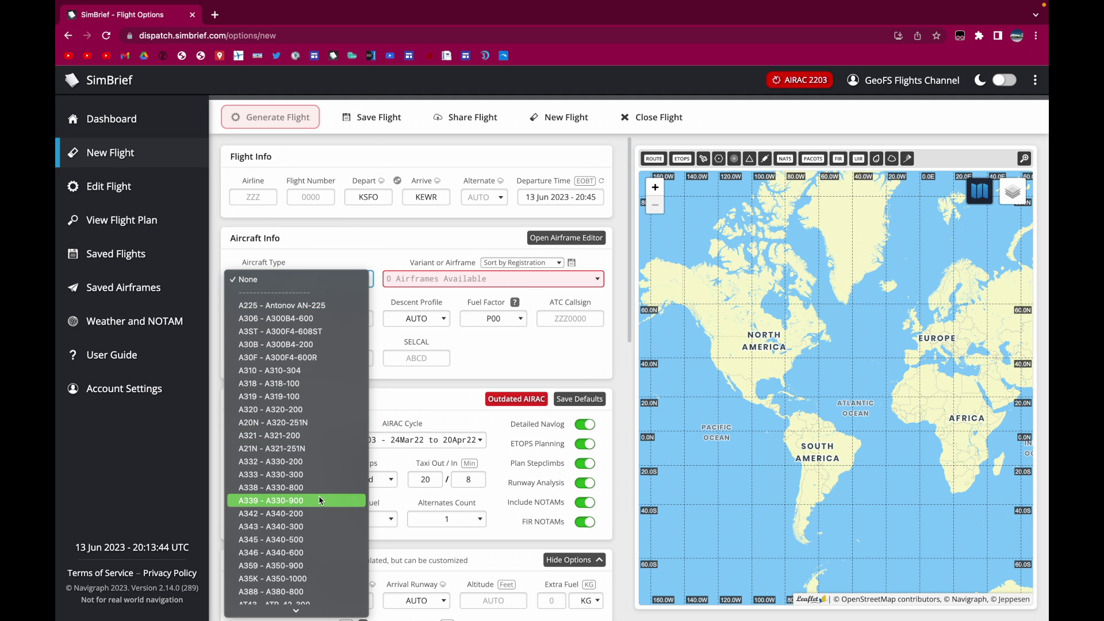
pyautogui.scroll(-10, 319, 499)
pyautogui.scroll(10, 320, 497)
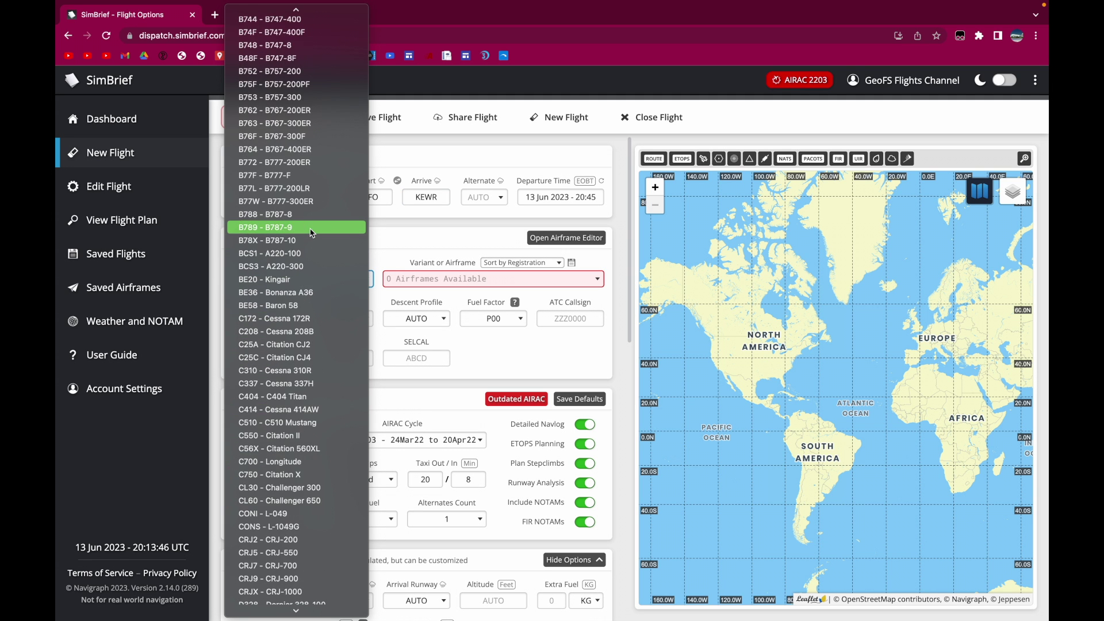
pyautogui.click(286, 189)
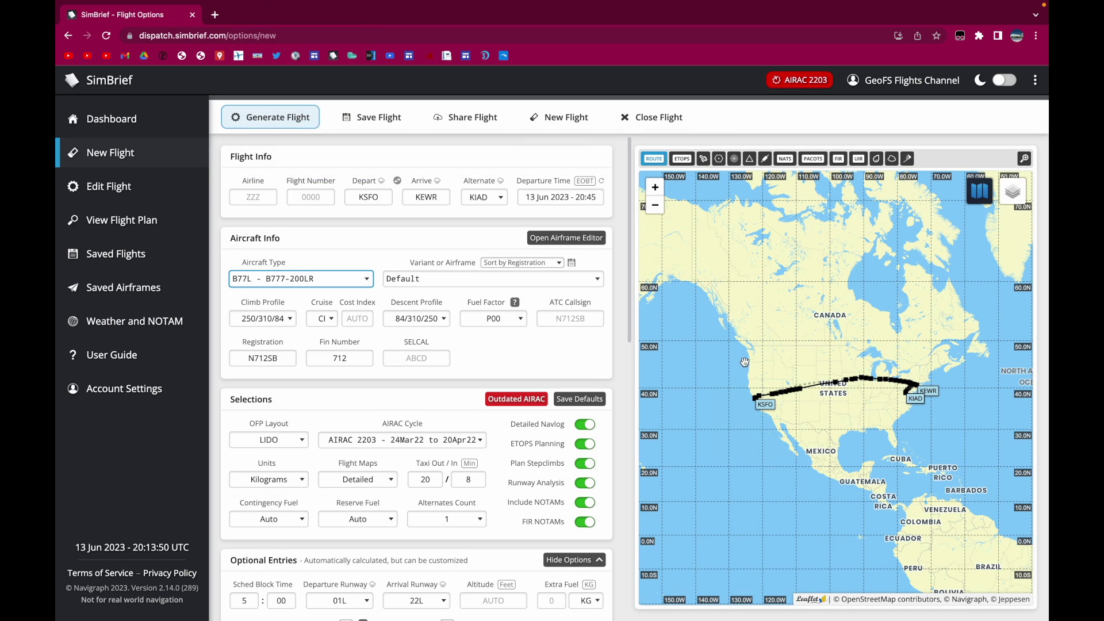
# Copy the flight's selected route, beginning with TRUKN2 and ending with FQM3, and open skyvector.com in a new browser tab.
pyautogui.scroll(4, 917, 387)
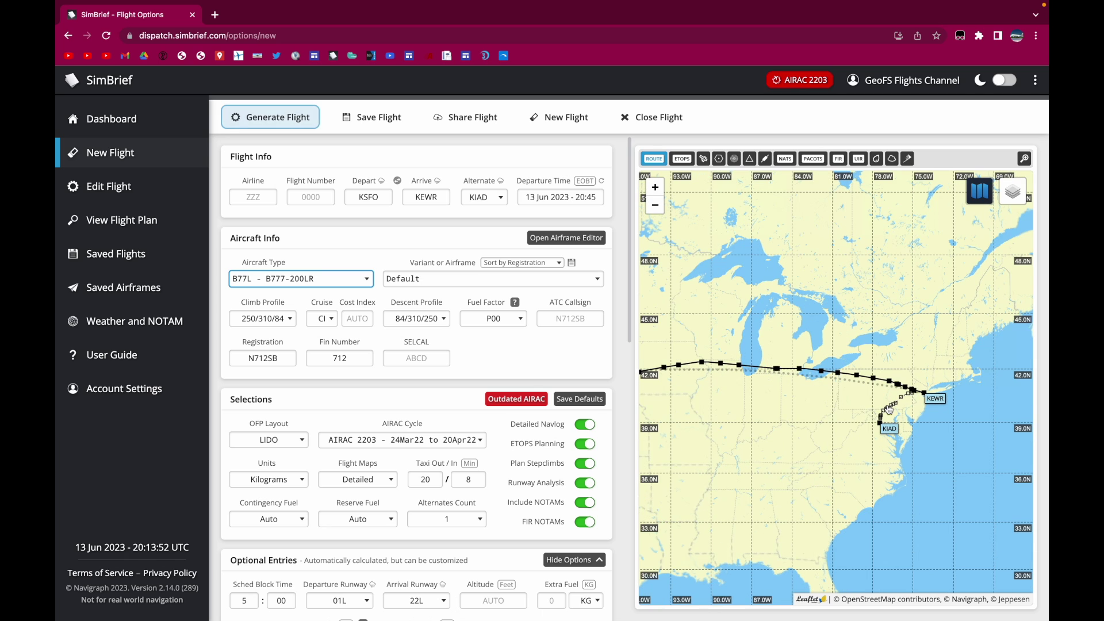
pyautogui.scroll(-5, 395, 399)
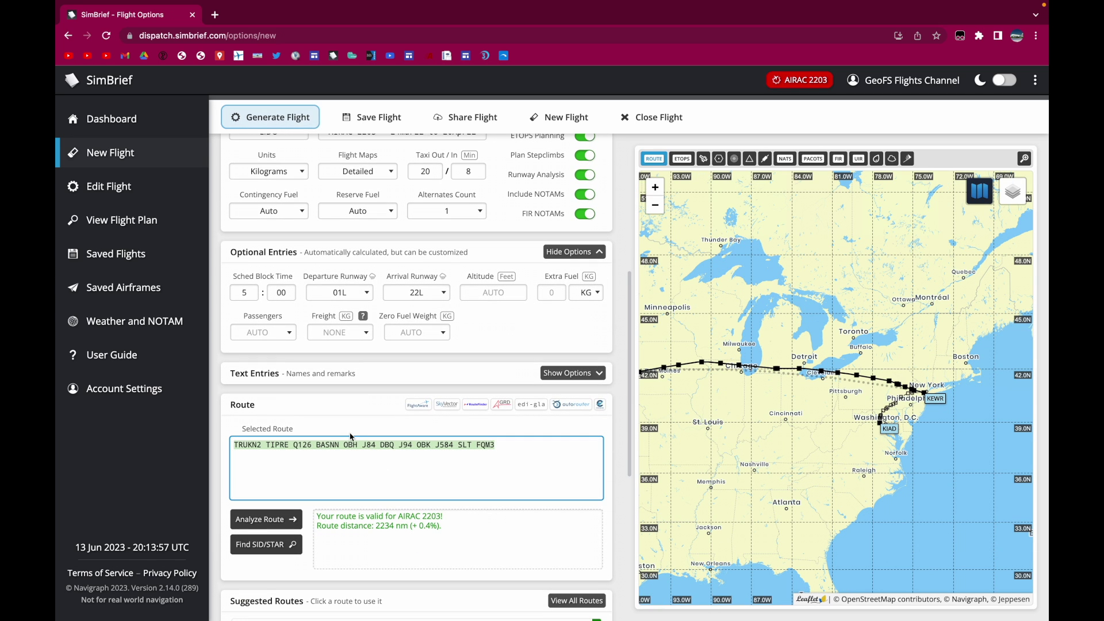
pyautogui.click(215, 15)
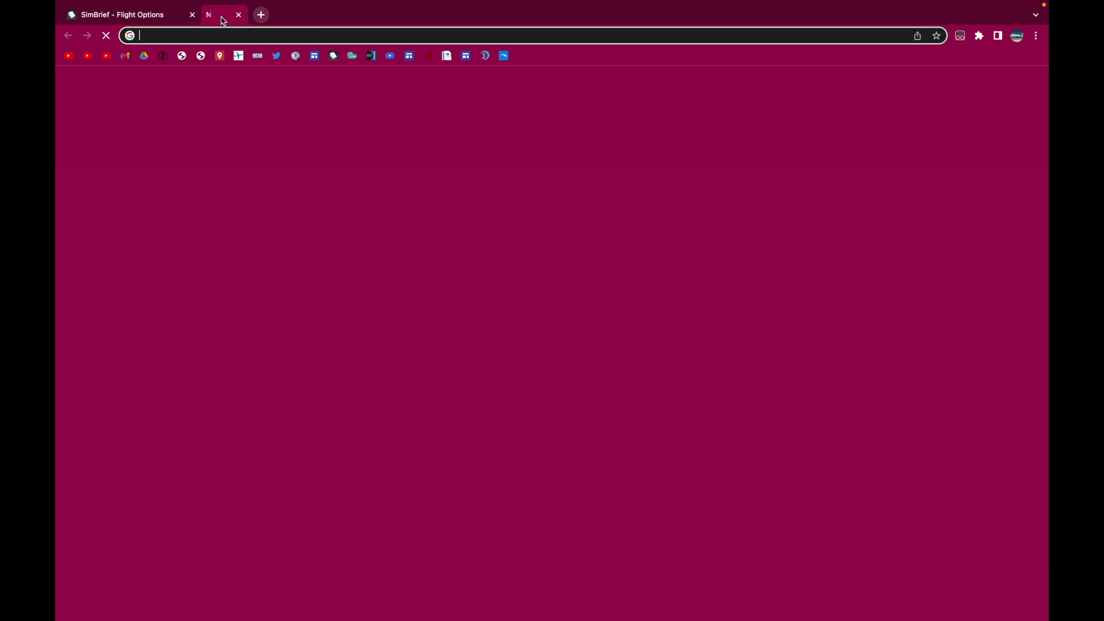
pyautogui.write('skyvector.com')
pyautogui.press('Return')
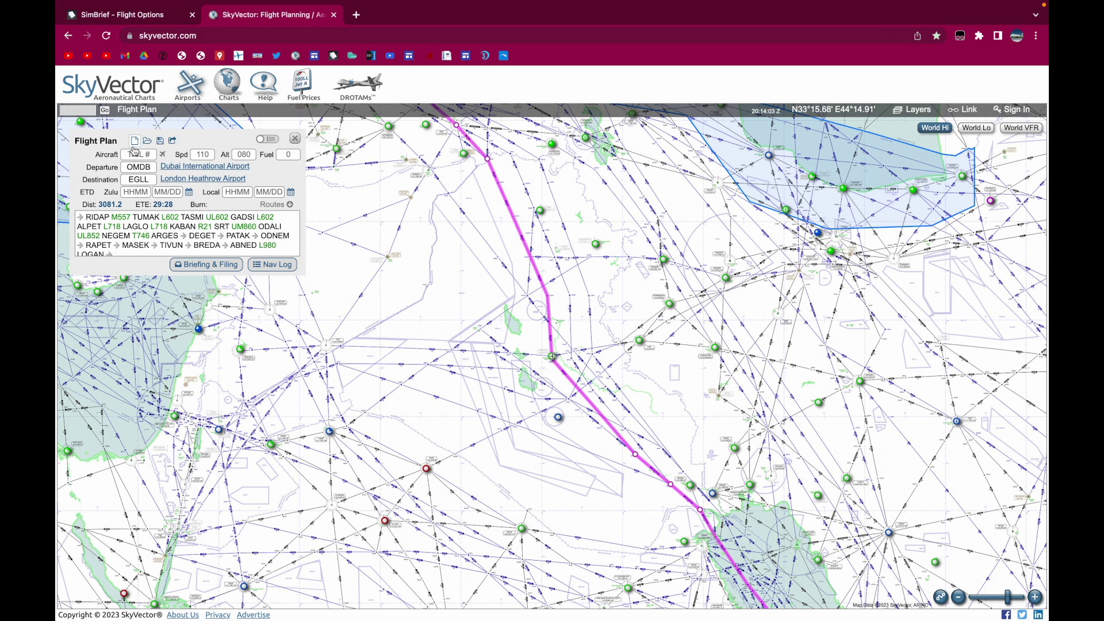
# Create a new SkyVector flight plan from KSFO to KEWR and paste in the route copied from SimBrief.
pyautogui.click(134, 142)
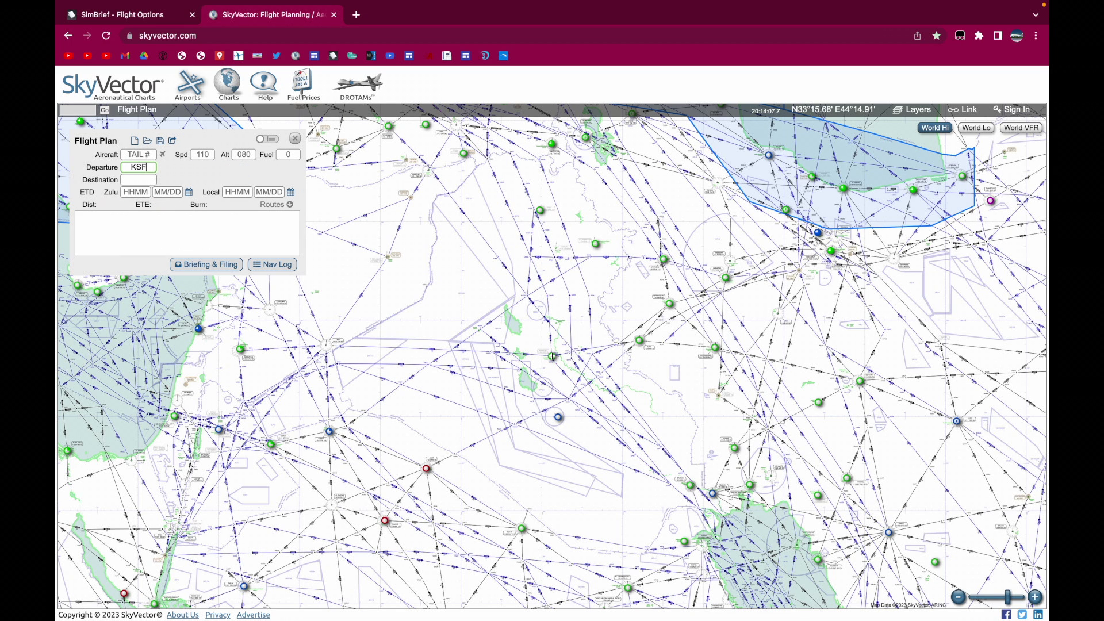
pyautogui.click(132, 178)
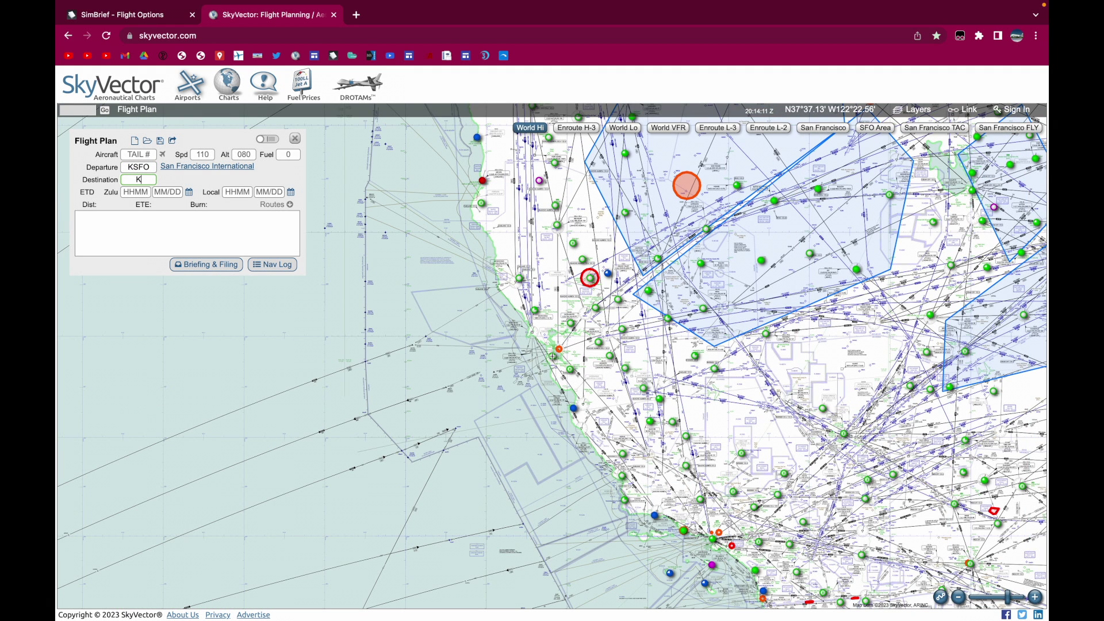
pyautogui.write('KEWR')
pyautogui.press('Return')
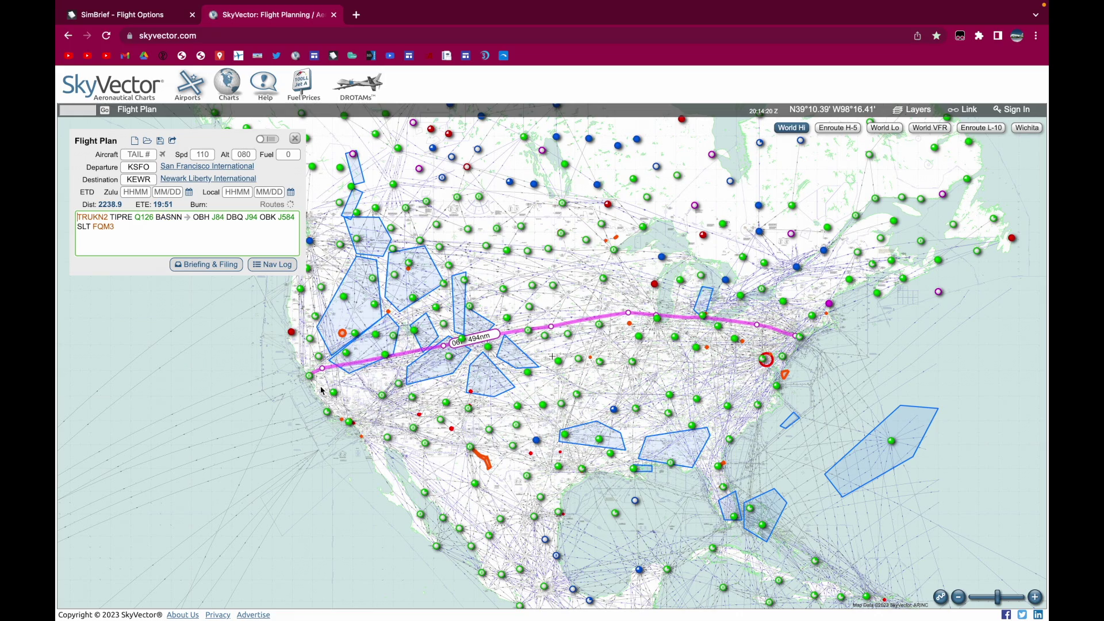
# Rewrite the route as SNTNA2 ORRCA FMG V6 BAM V32 TCH J154 OCS J94 ONL J148 MCW J90 OBK J584 CRL J584 SLT FQM3.
pyautogui.scroll(2, 324, 364)
pyautogui.scroll(2, 324, 363)
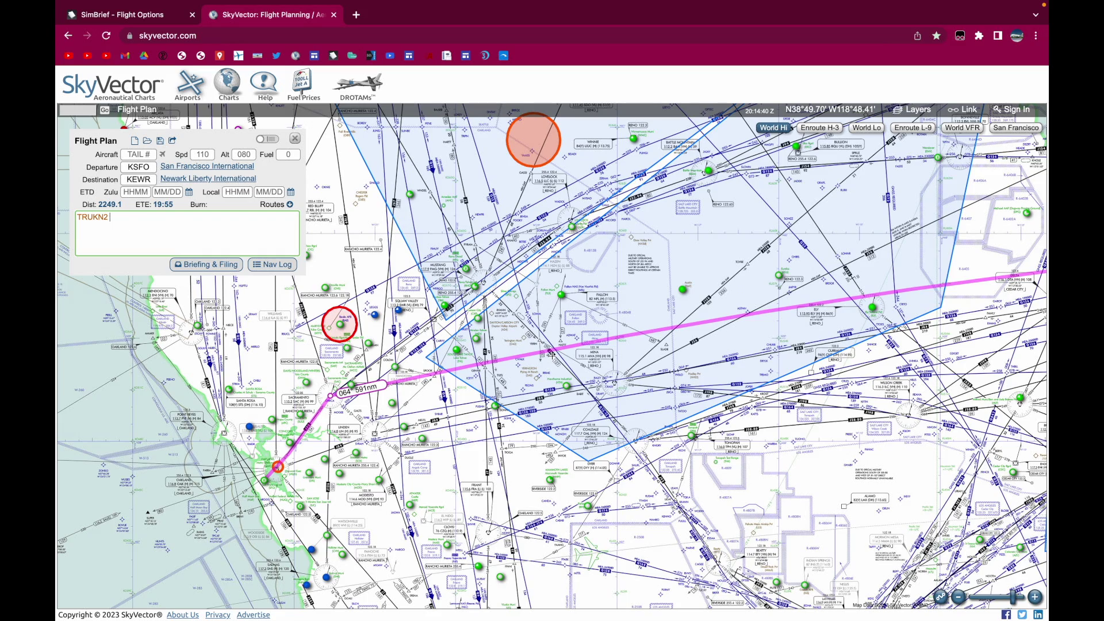
pyautogui.moveTo(551, 354); pyautogui.dragTo(483, 286)
pyautogui.click(864, 173)
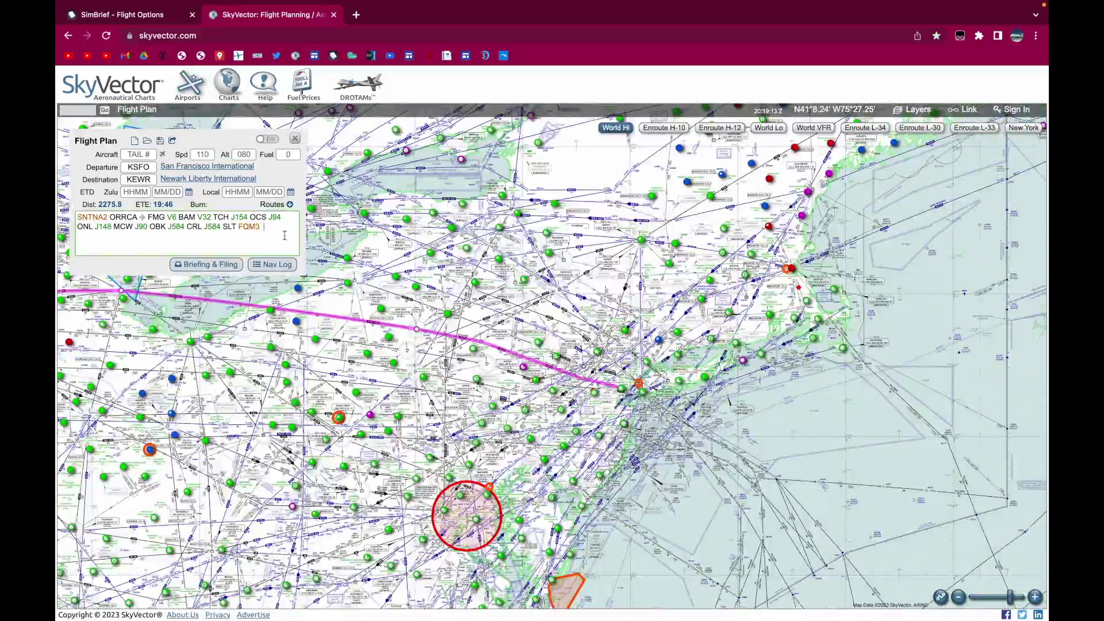
# Examine the plotted SkyVector route along its whole course from San Francisco to Newark.
pyautogui.scroll(-5, 351, 332)
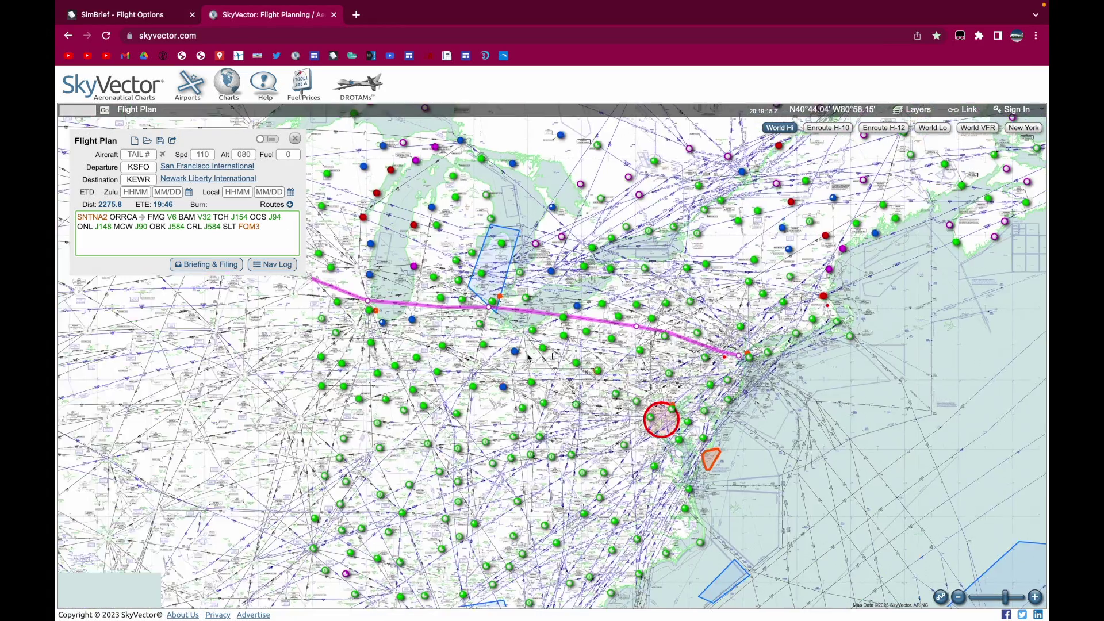
pyautogui.scroll(5, 418, 351)
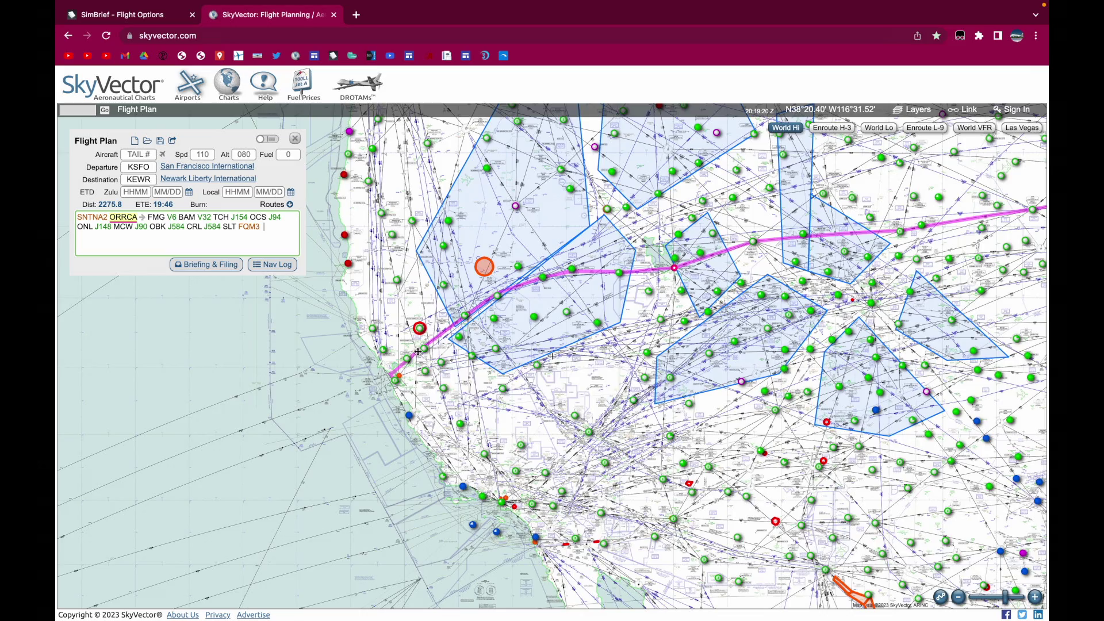
pyautogui.scroll(2, 418, 357)
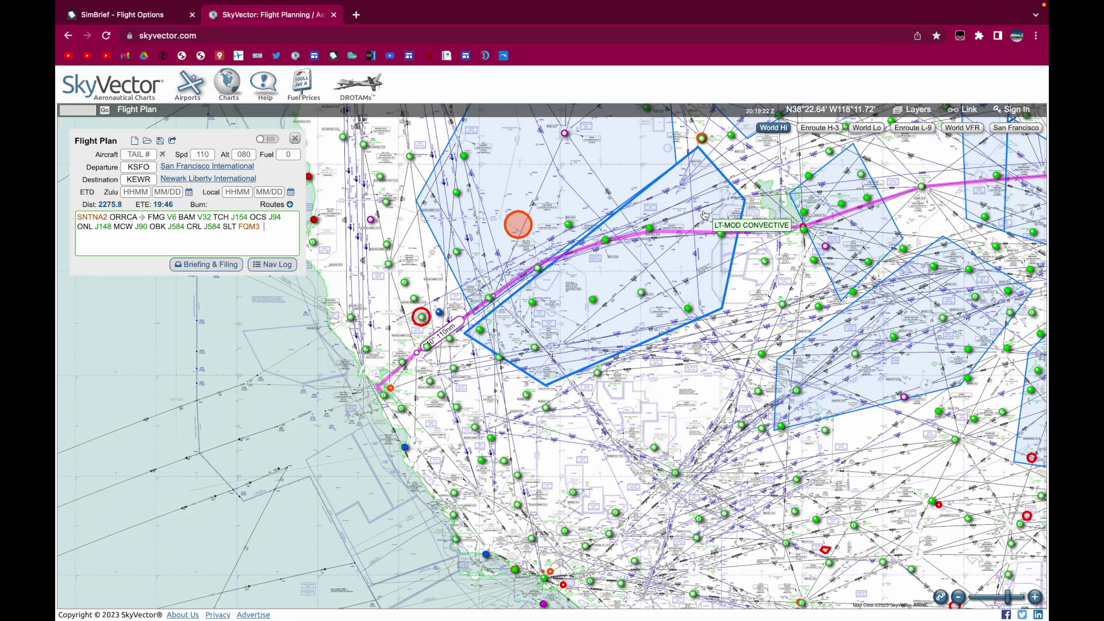
pyautogui.moveTo(772, 202); pyautogui.dragTo(527, 224)
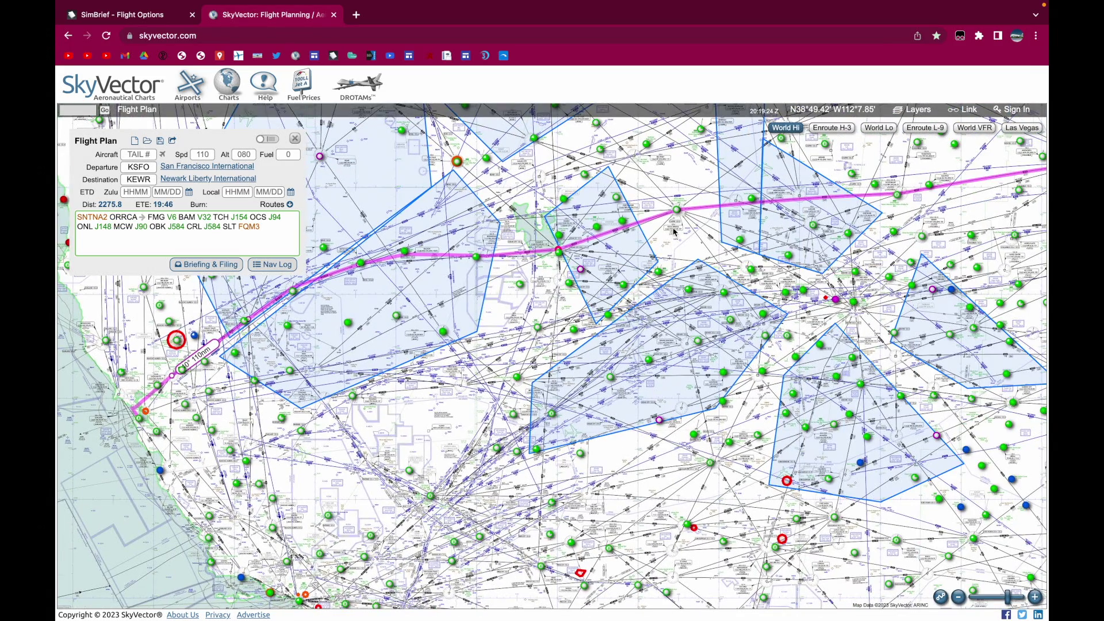
pyautogui.moveTo(685, 218); pyautogui.dragTo(575, 242)
pyautogui.moveTo(888, 262); pyautogui.dragTo(589, 319)
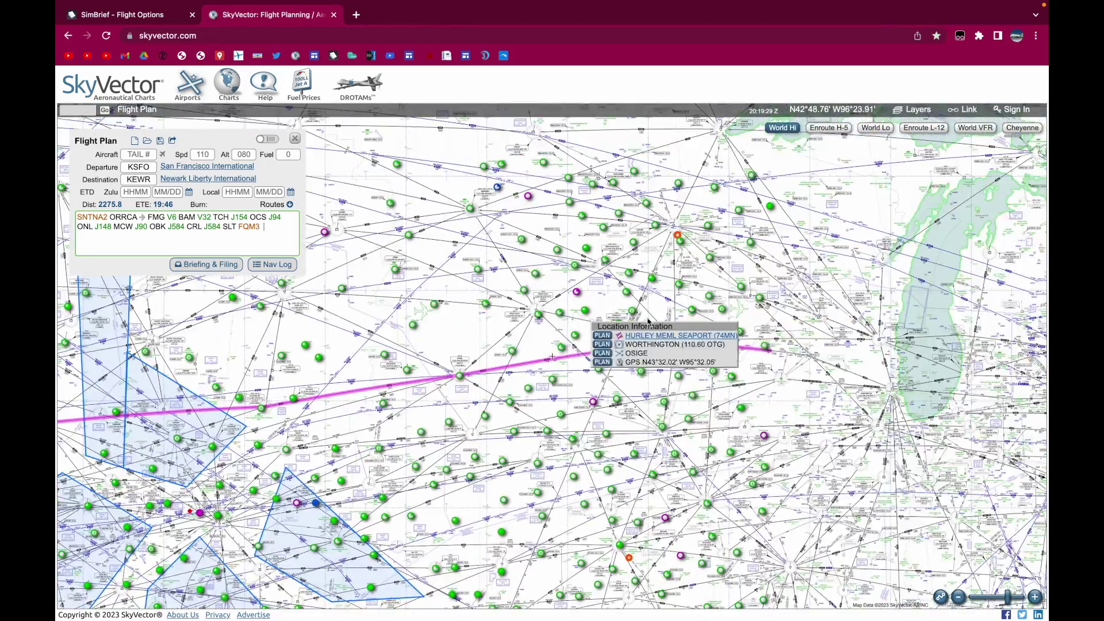
pyautogui.moveTo(911, 389); pyautogui.dragTo(532, 380)
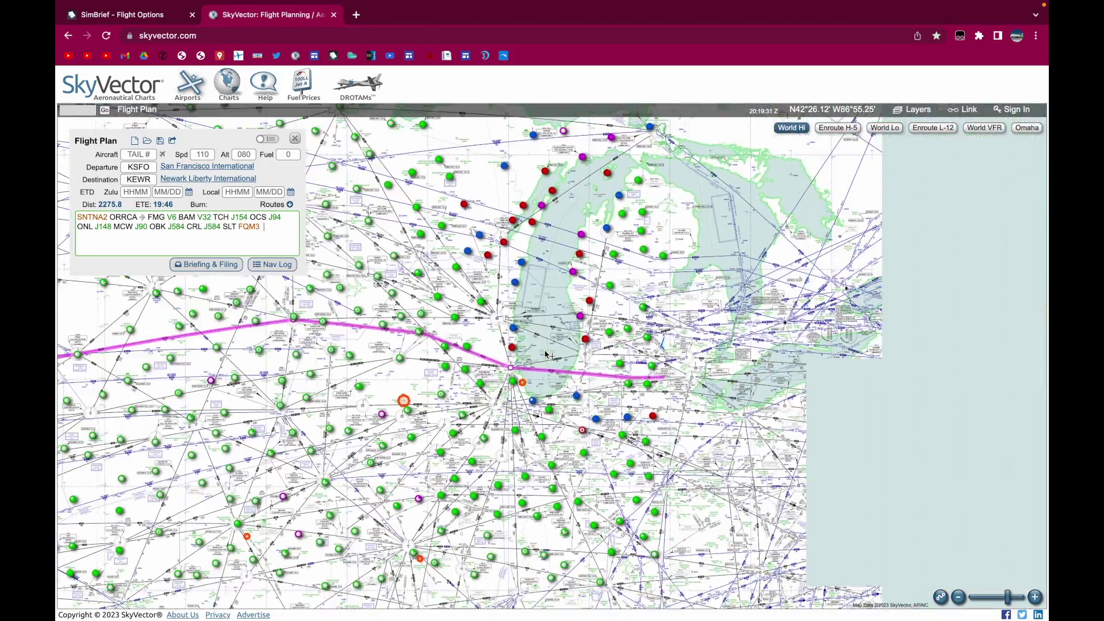
pyautogui.moveTo(825, 427); pyautogui.dragTo(495, 371)
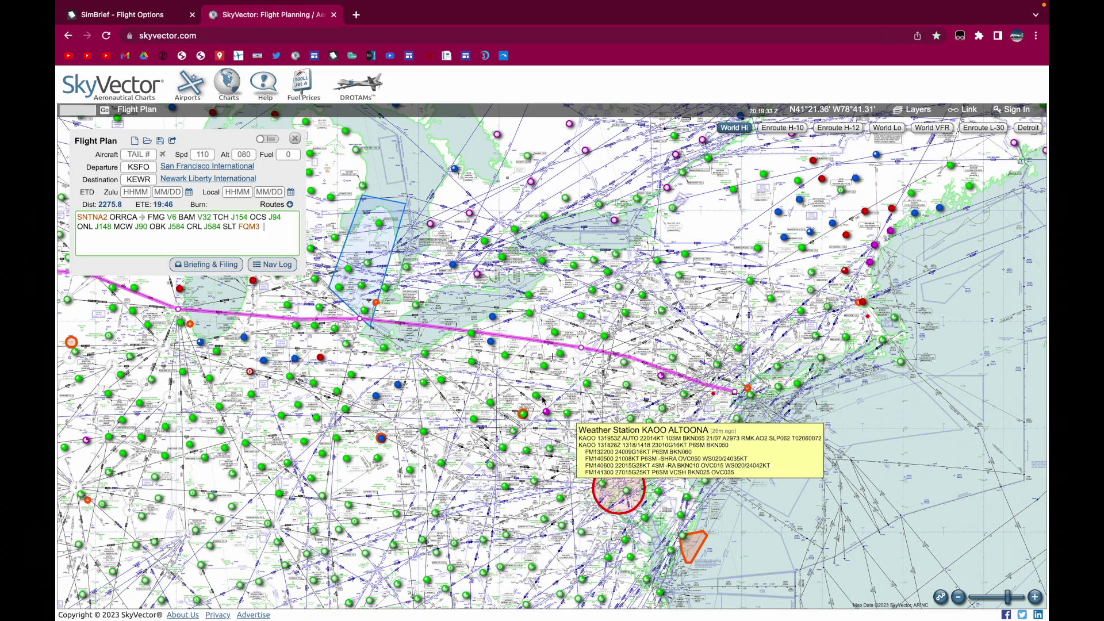
pyautogui.moveTo(350, 374); pyautogui.dragTo(626, 353)
pyautogui.scroll(-2, 626, 352)
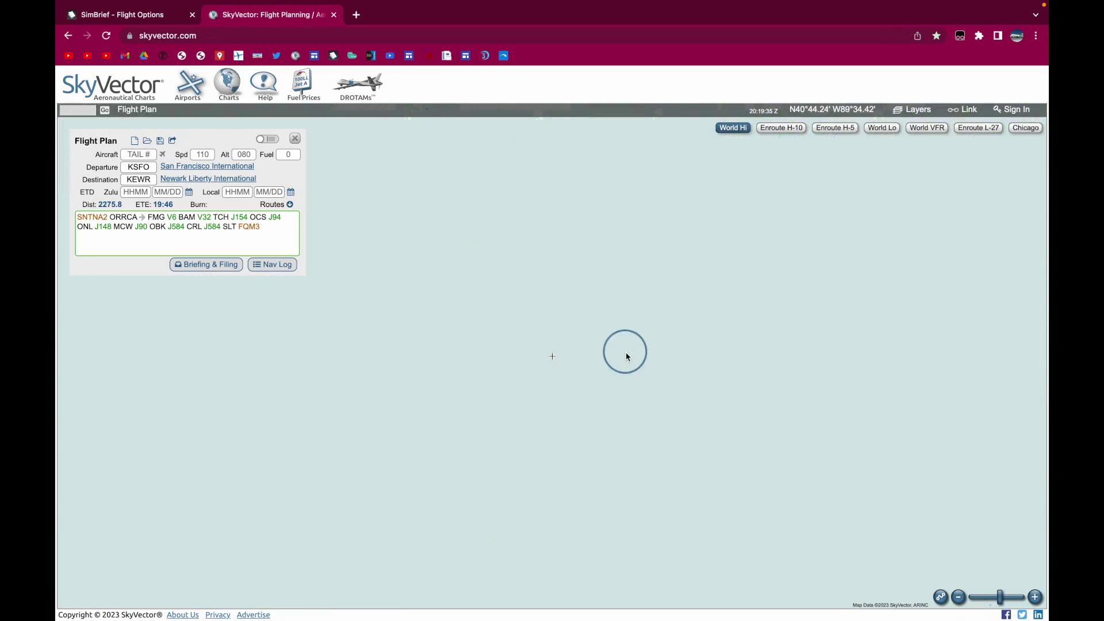
pyautogui.moveTo(434, 342); pyautogui.dragTo(615, 334)
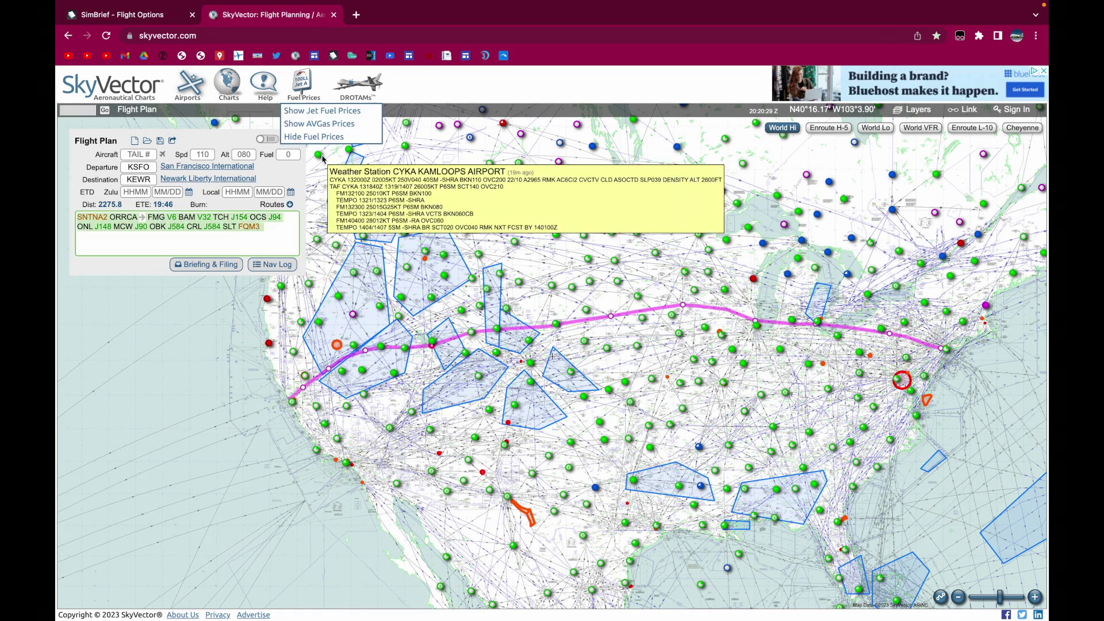
# Switch back to SimBrief and use the customized SkyVector route, from SNTNA2 to FQM3, as the flight's selected route.
pyautogui.click(122, 17)
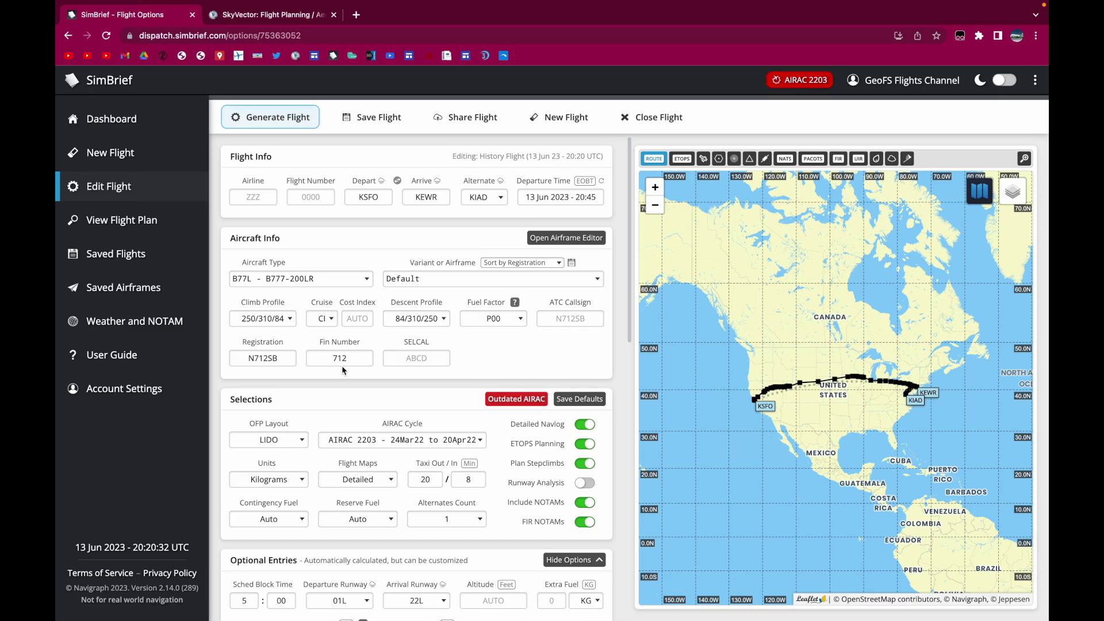
pyautogui.scroll(-10, 343, 370)
pyautogui.scroll(2, 323, 296)
pyautogui.click(324, 296)
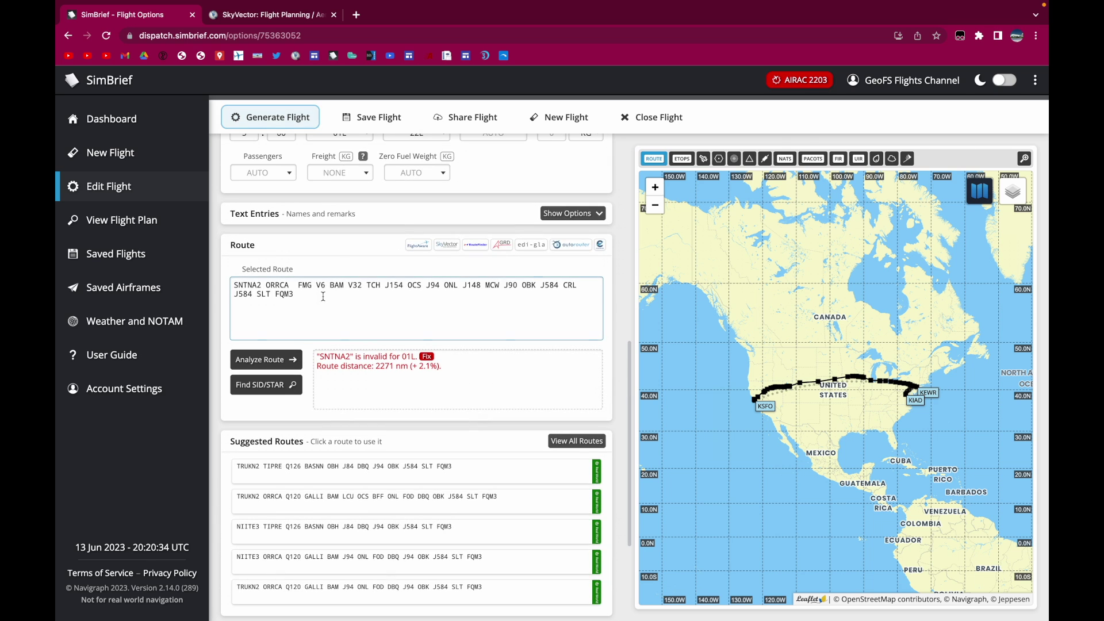
pyautogui.tripleClick(323, 297)
pyautogui.click(323, 297)
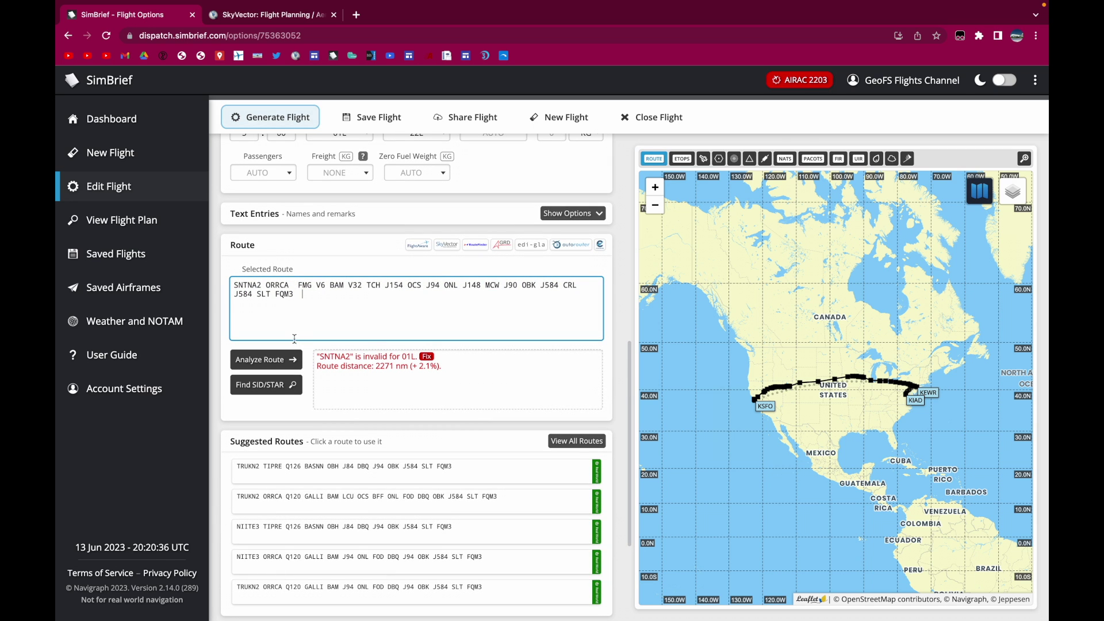
# Set the departure runway to 28L and agree to select new SIDs/STARs for the runways.
pyautogui.scroll(4, 461, 272)
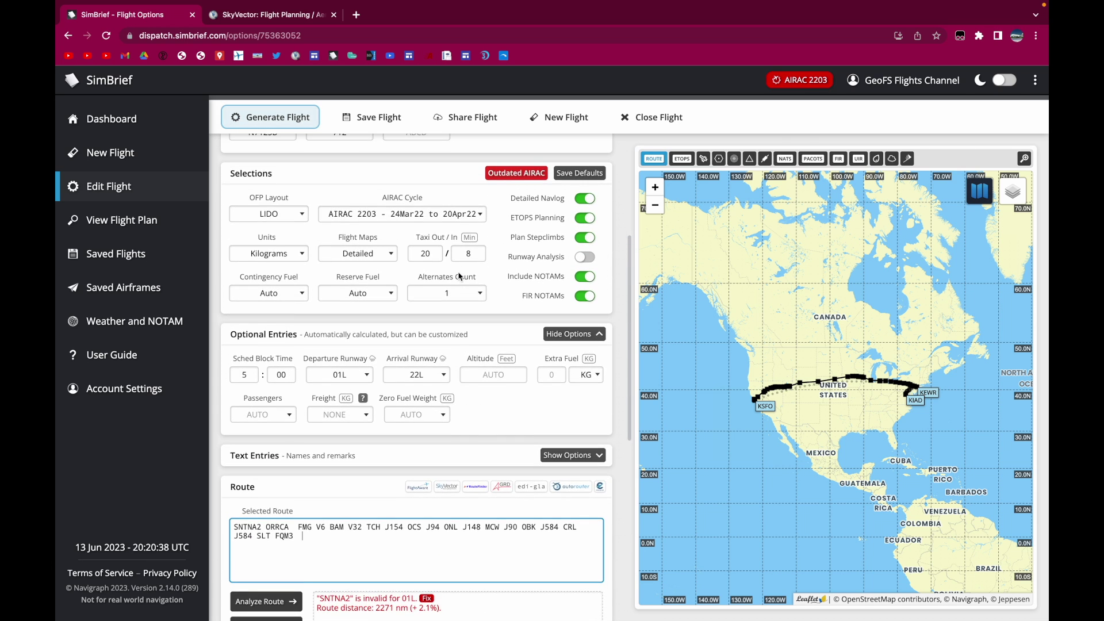
pyautogui.click(354, 375)
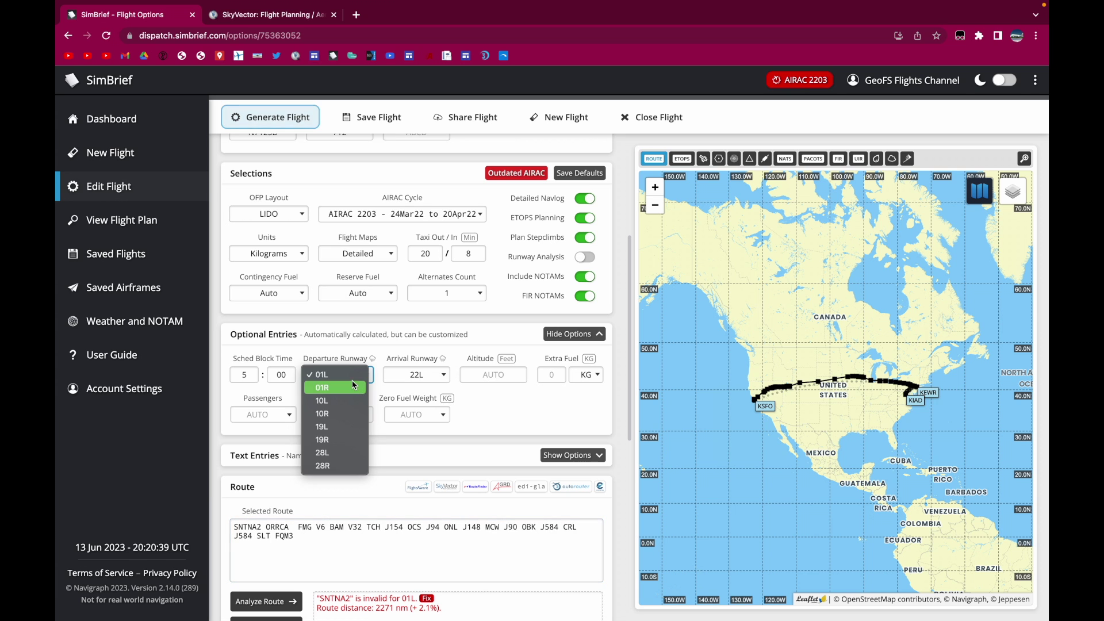
pyautogui.click(340, 453)
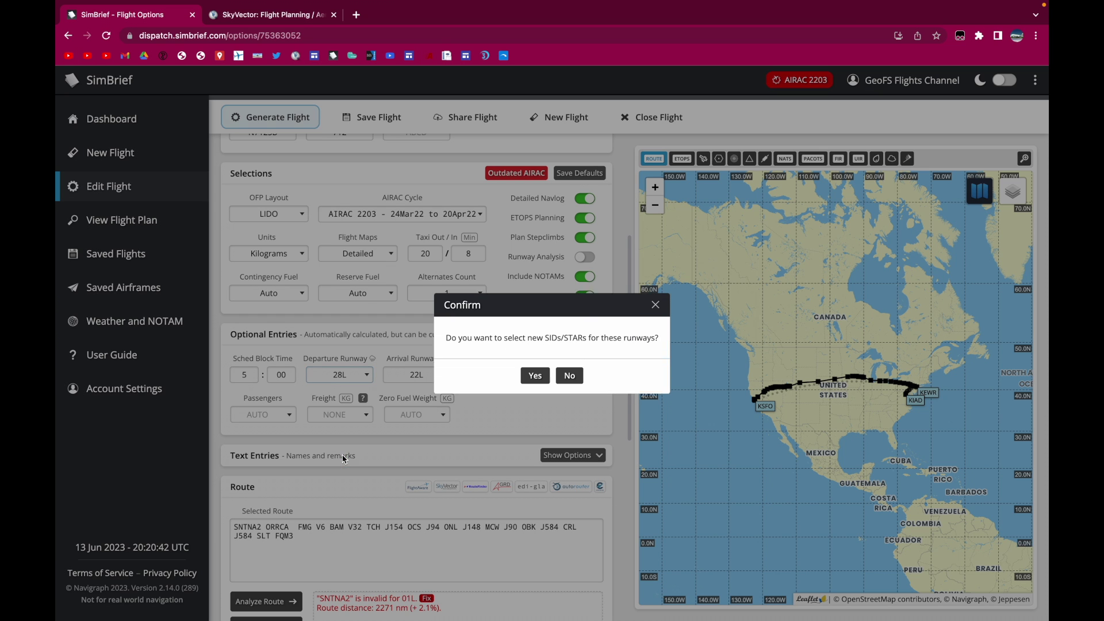
pyautogui.click(532, 375)
pyautogui.scroll(-3, 390, 439)
pyautogui.click(356, 408)
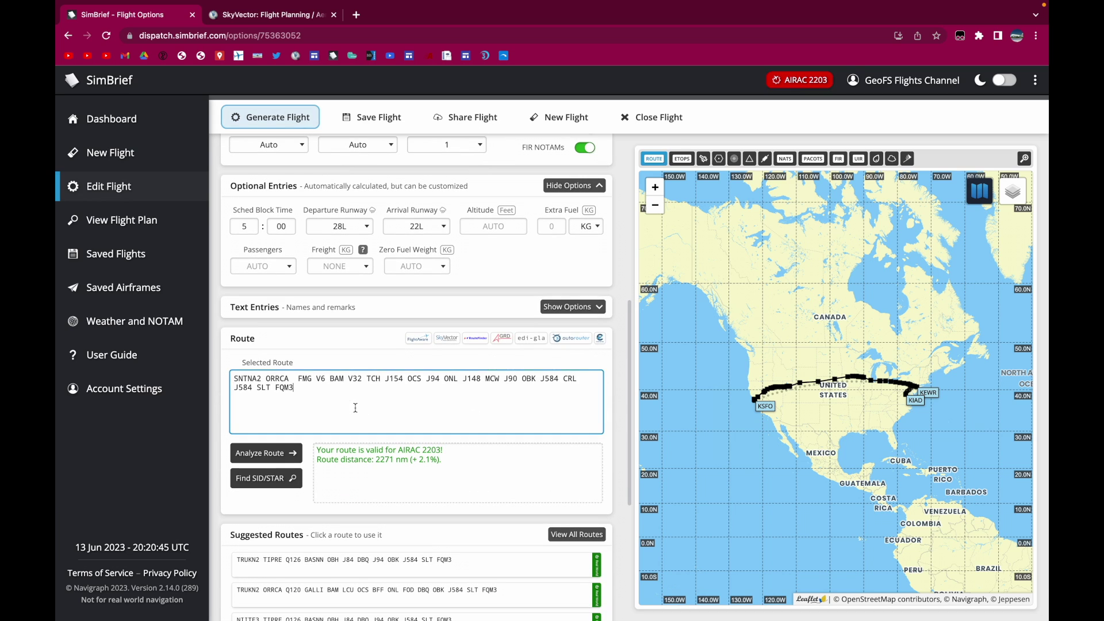
# Analyze the customized route once more and generate the flight with it.
pyautogui.click(295, 454)
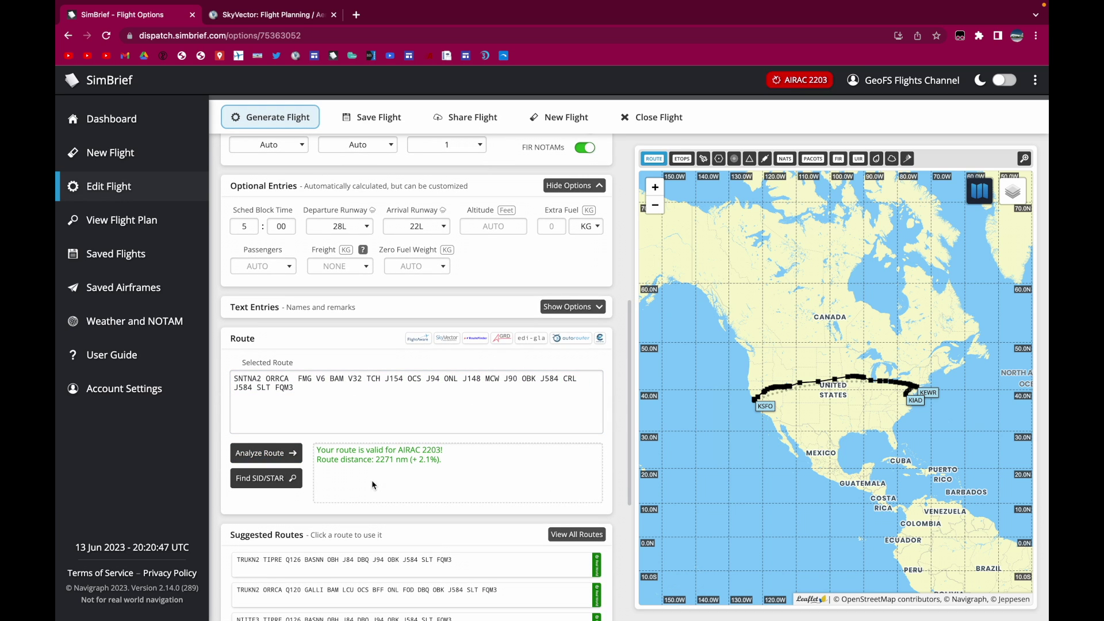
pyautogui.click(303, 389)
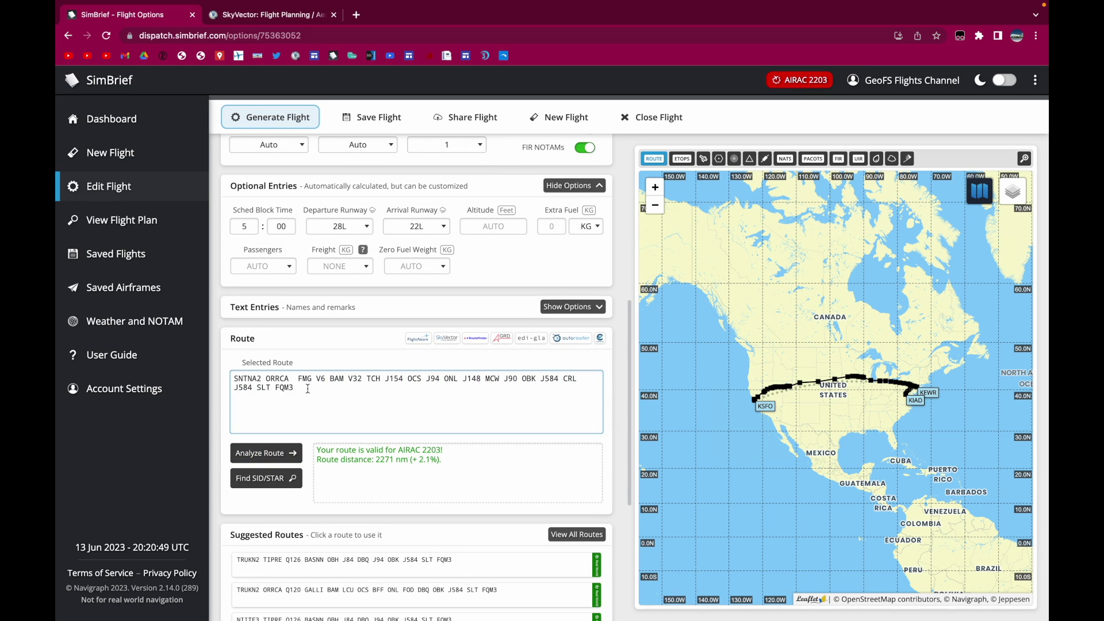
pyautogui.click(268, 453)
pyautogui.scroll(7, 362, 357)
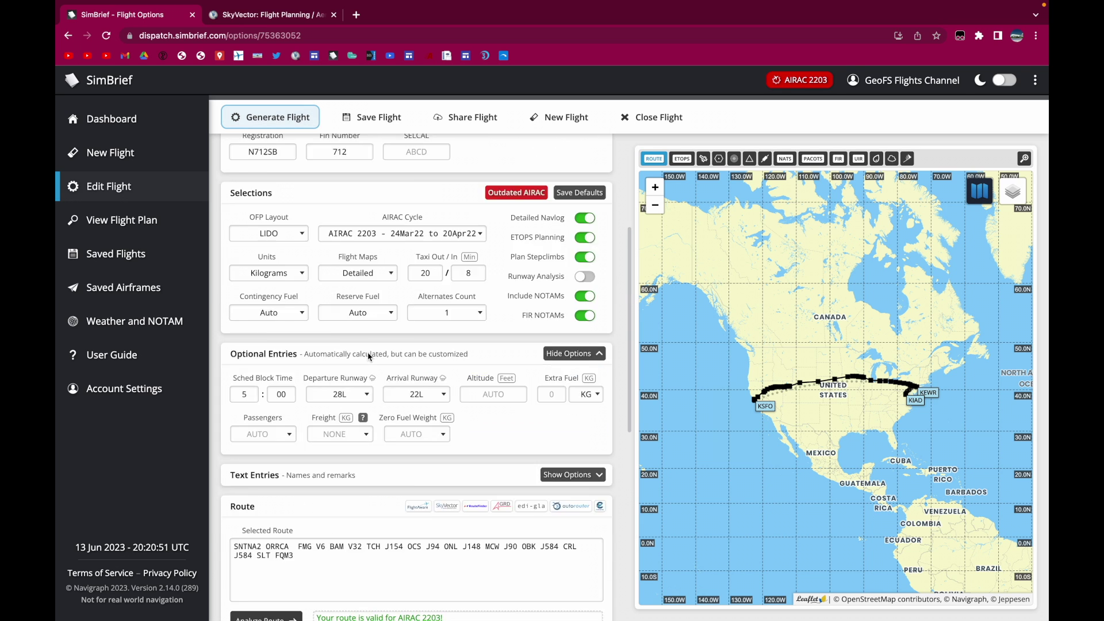
pyautogui.click(311, 124)
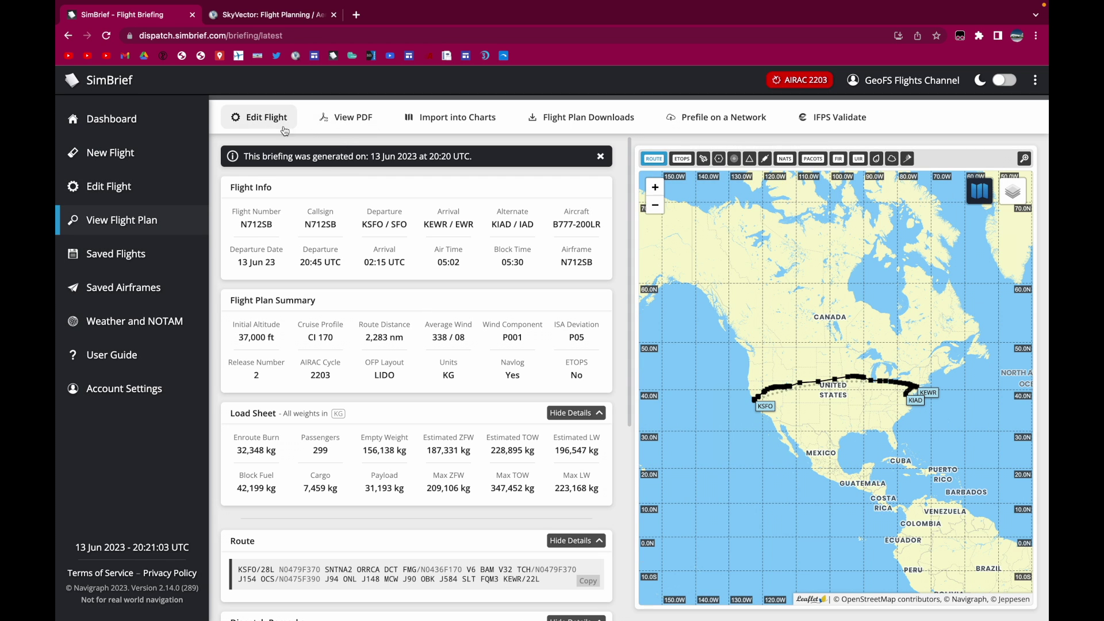
# Download the generated flight plan in Google Earth KML format.
pyautogui.scroll(-2, 372, 317)
pyautogui.scroll(-5, 371, 312)
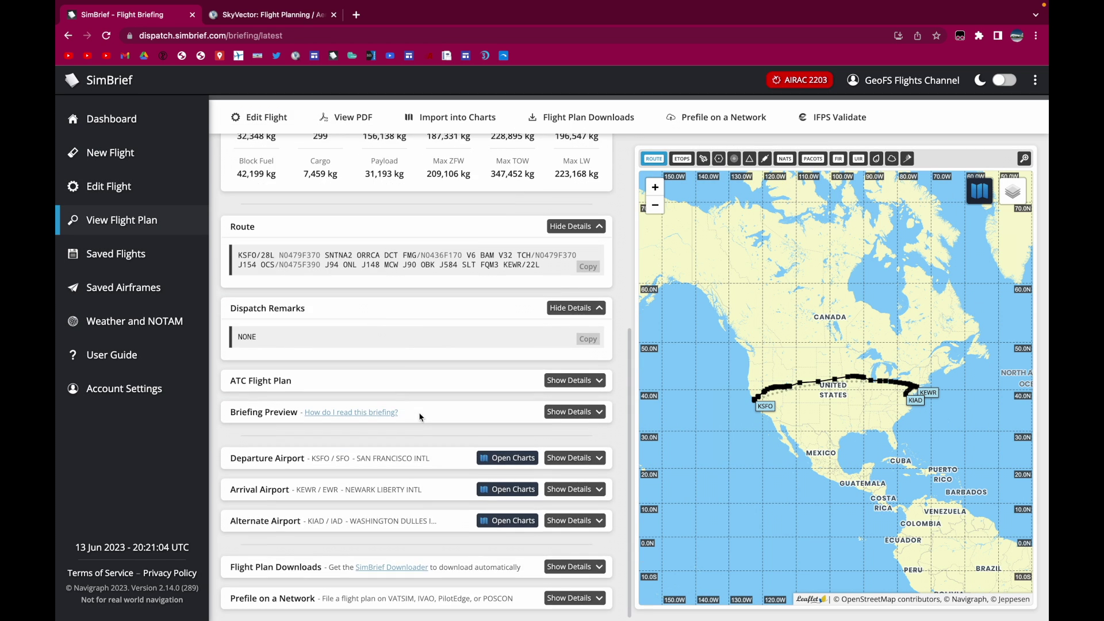
pyautogui.click(577, 568)
pyautogui.scroll(-8, 579, 572)
pyautogui.scroll(2, 395, 358)
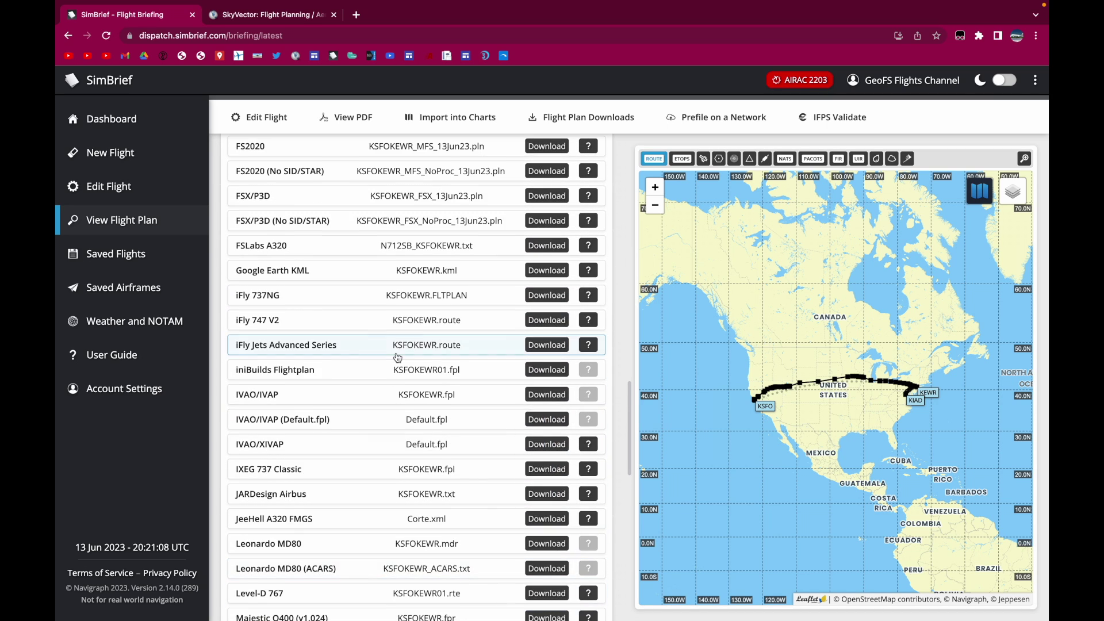
pyautogui.click(546, 288)
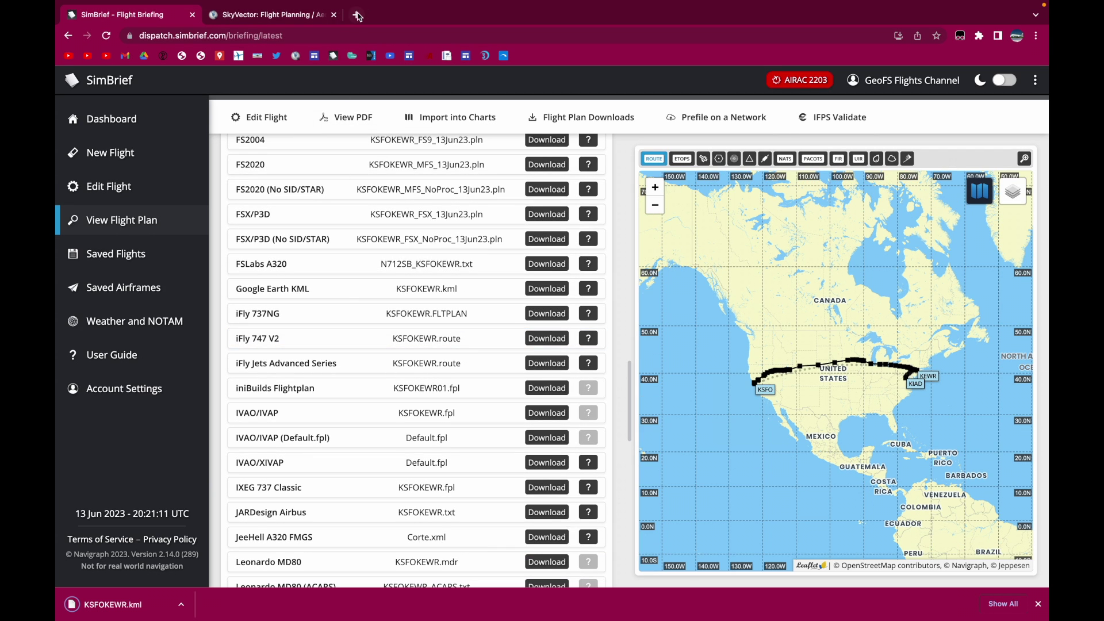
# Open Google My Maps in a new tab and create a new map titled San Francisco to Newark.
pyautogui.click(357, 15)
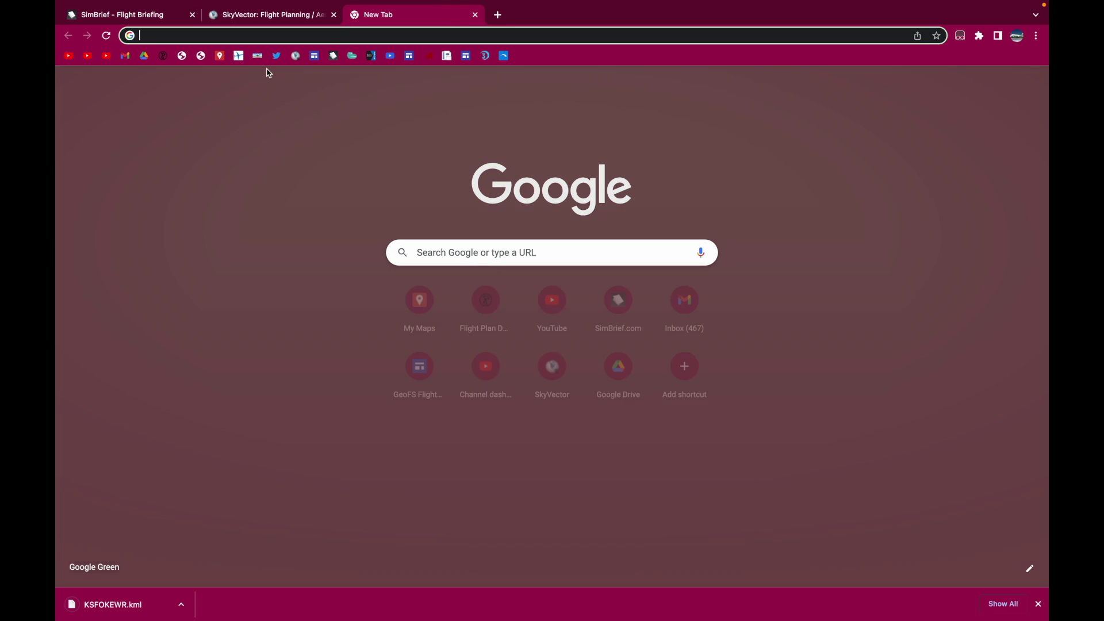
pyautogui.click(221, 56)
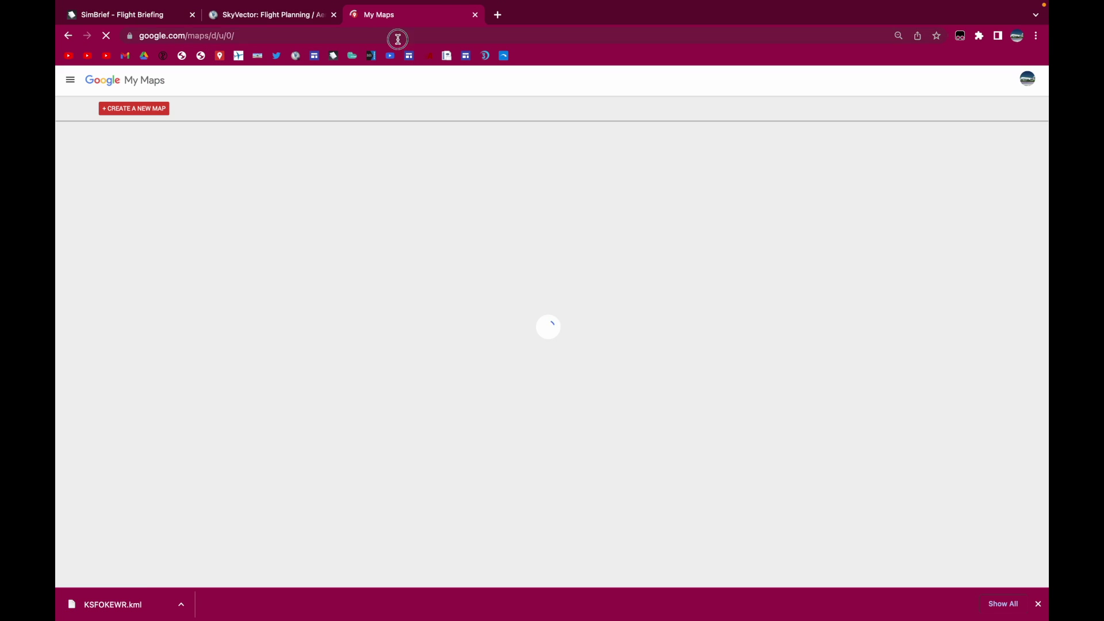
pyautogui.write('mymaps')
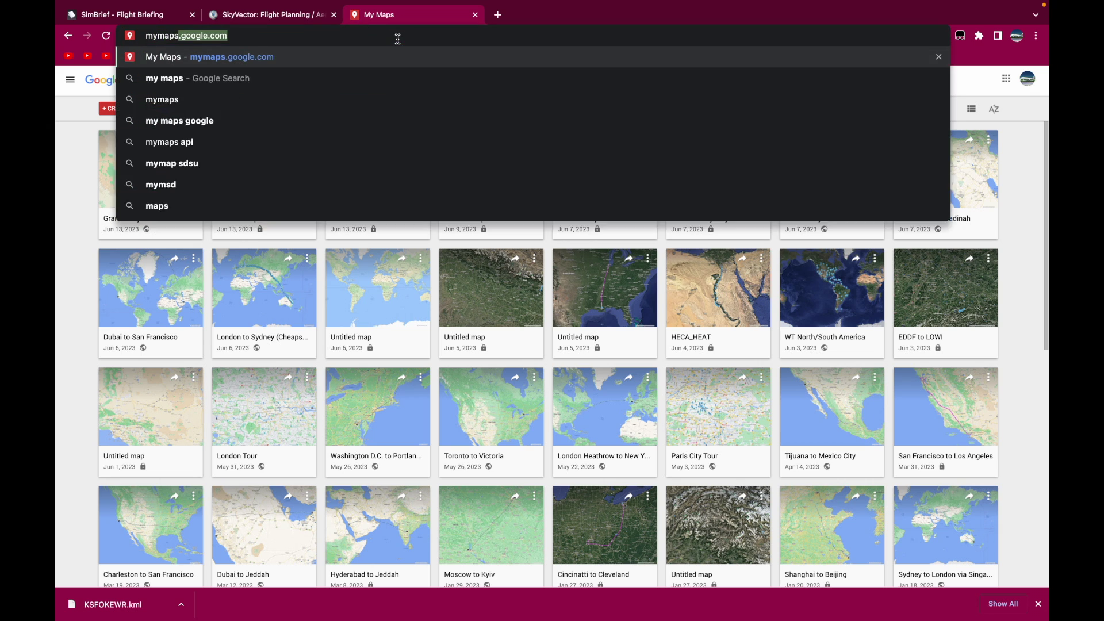
pyautogui.press('Return')
pyautogui.click(146, 110)
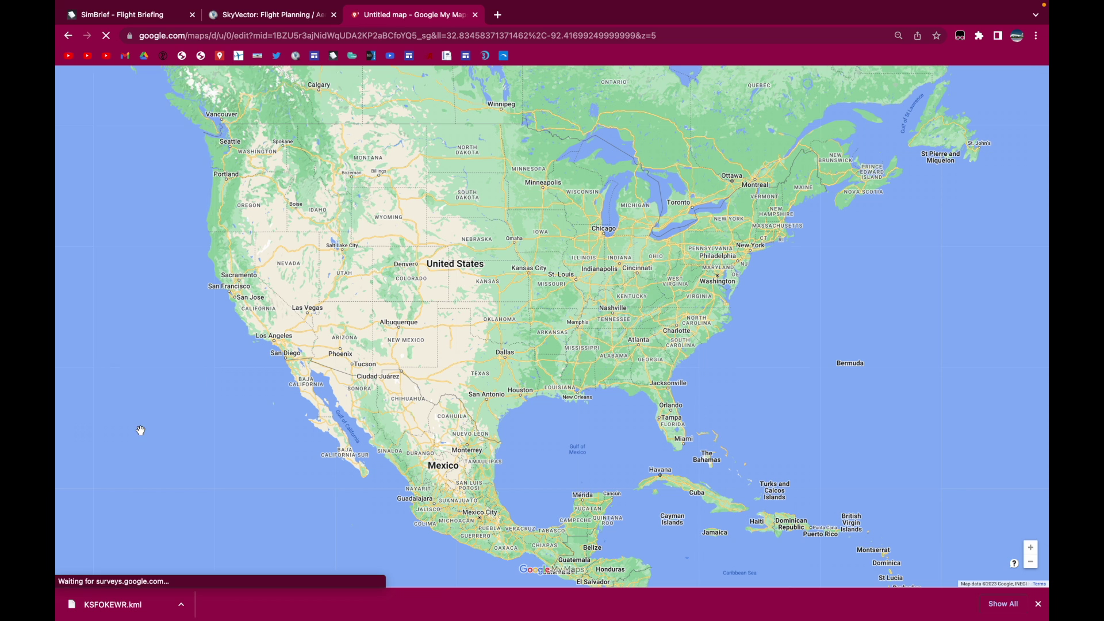
pyautogui.click(113, 91)
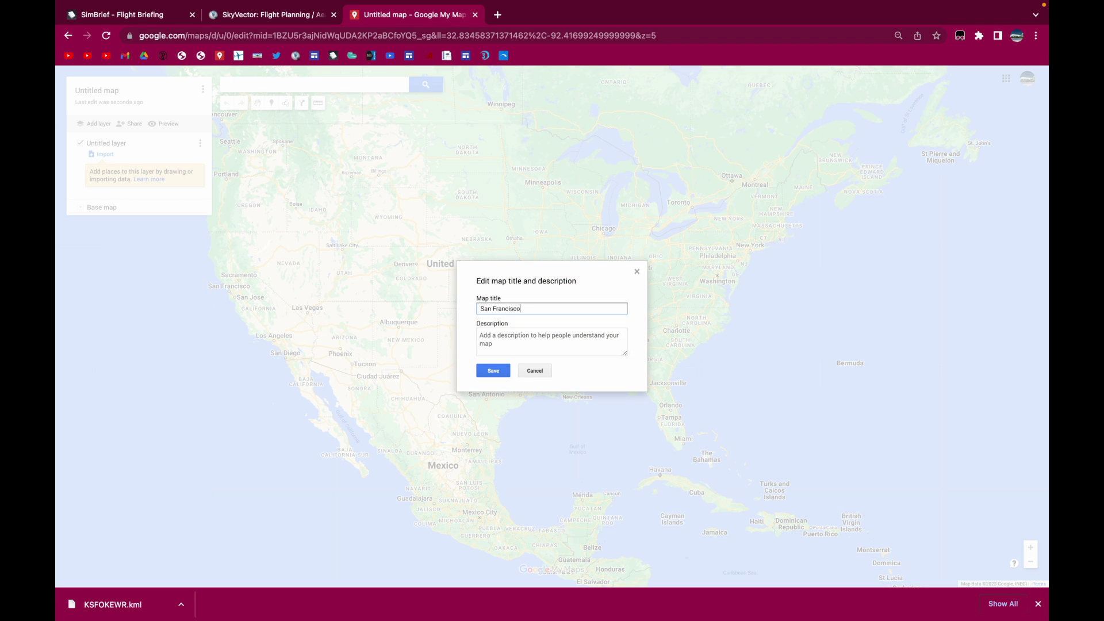
pyautogui.press('Return')
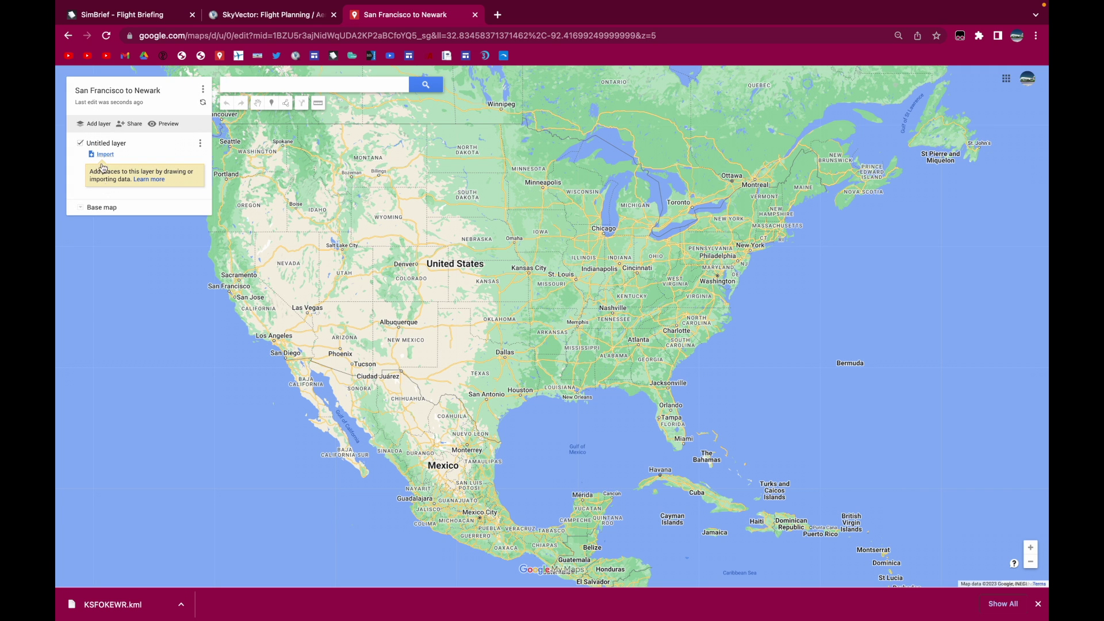
# Add a second layer to the map and name the first layer Flight Route.
pyautogui.click(105, 153)
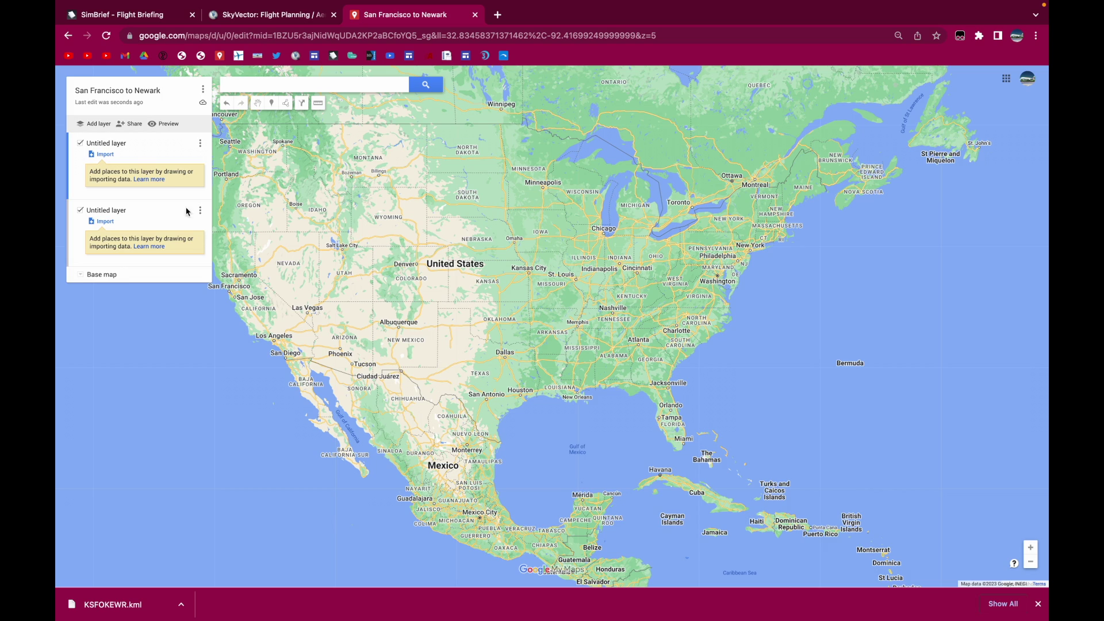
pyautogui.click(115, 143)
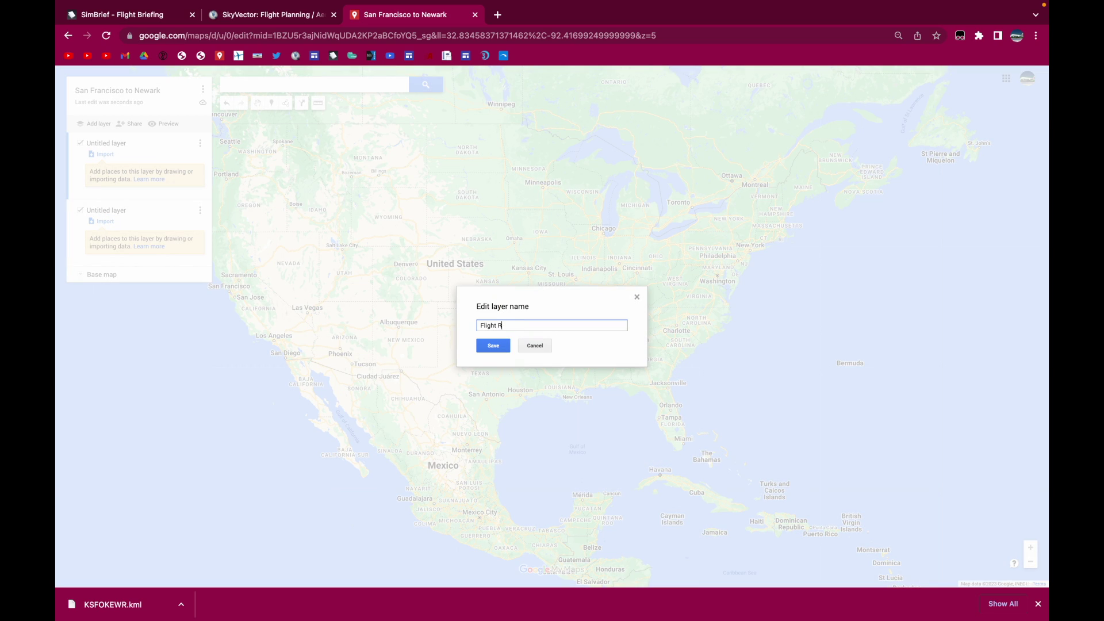
pyautogui.press('Return')
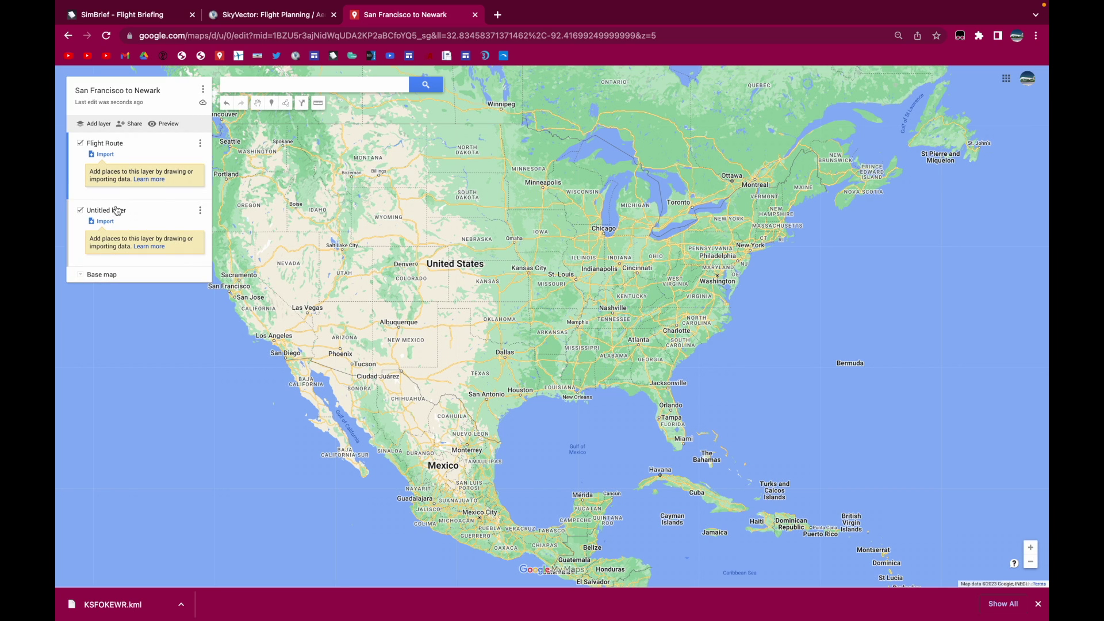
# Import KSFOKEWR.kml into the second, untitled layer and rename that layer Waypoints.
pyautogui.click(106, 222)
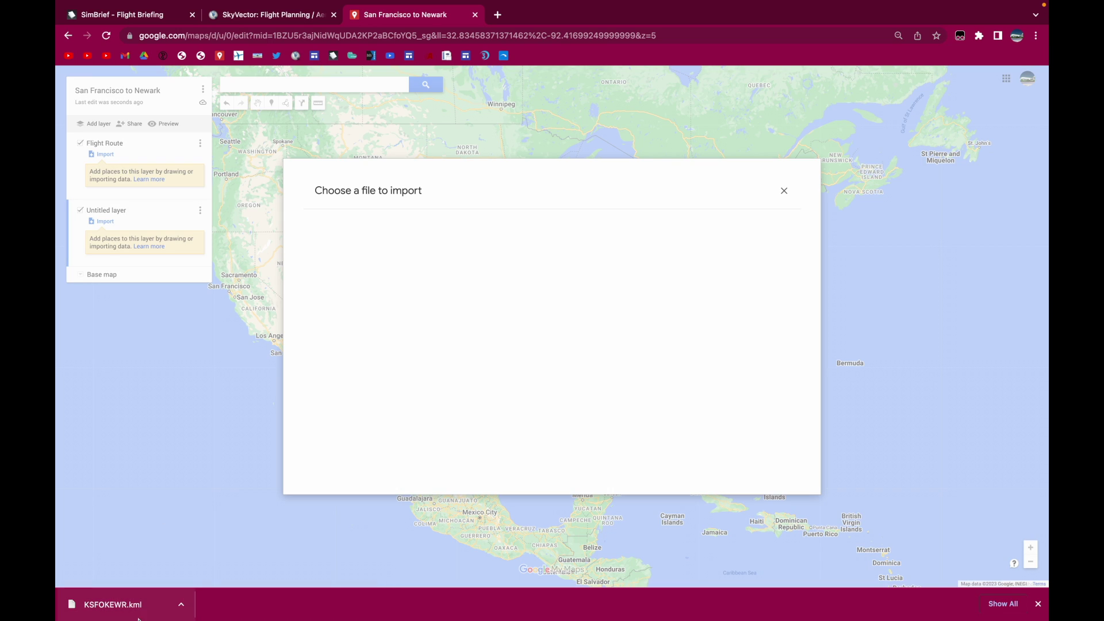
pyautogui.moveTo(138, 618); pyautogui.dragTo(368, 391)
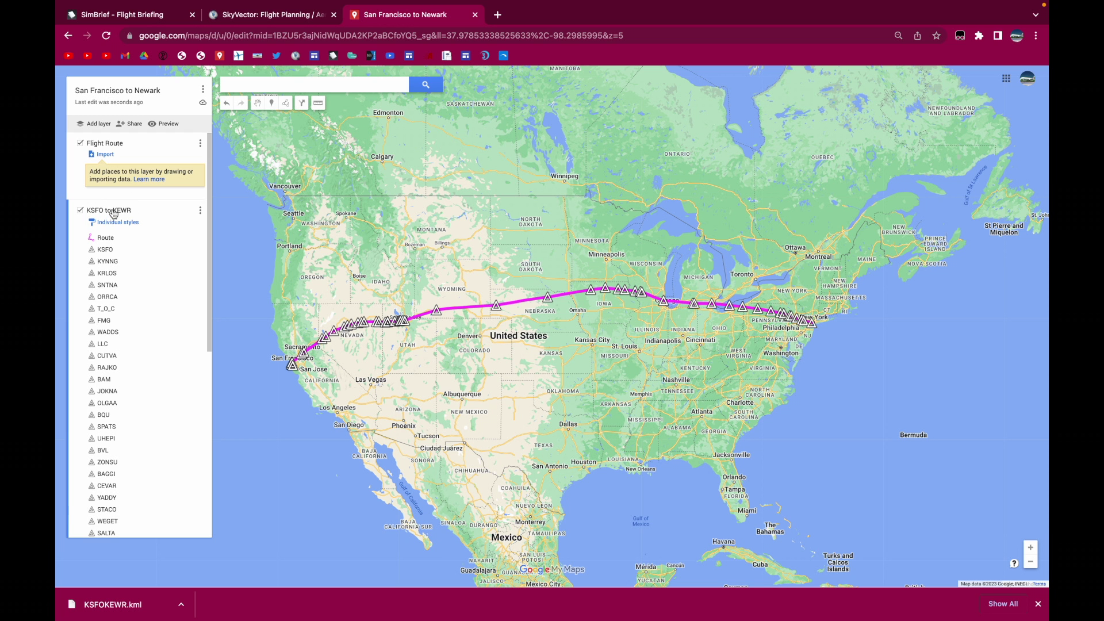
pyautogui.click(115, 213)
pyautogui.write('Wa')
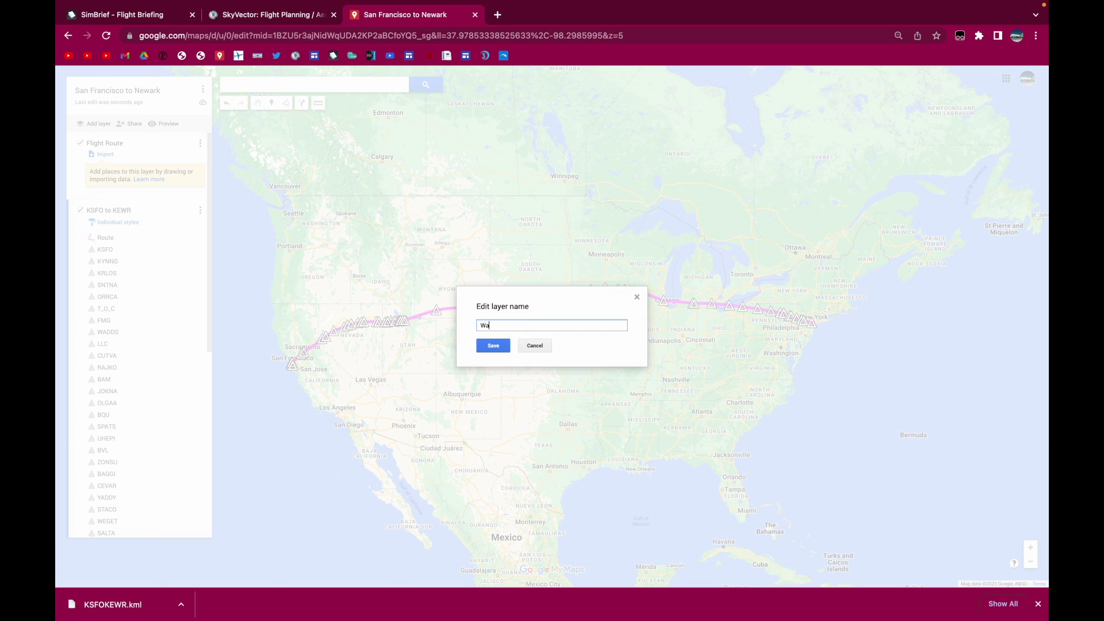
pyautogui.write('ypoints')
pyautogui.press('Return')
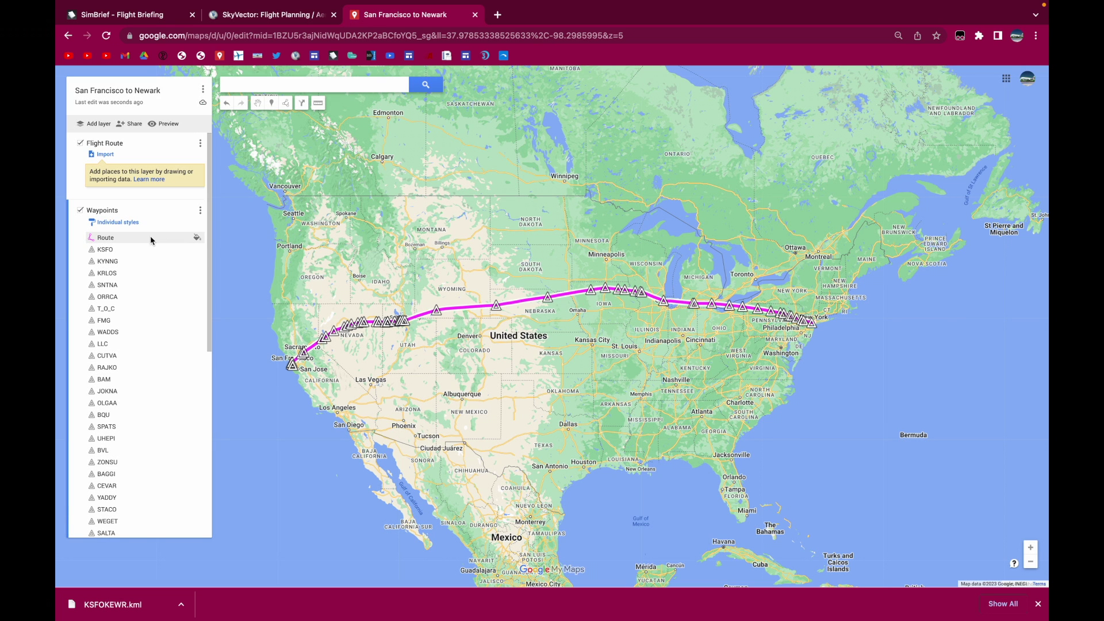
# Move the Route line and the KSFO and KEWR airports from the Waypoints layer into the Flight Route layer.
pyautogui.moveTo(105, 244); pyautogui.dragTo(96, 164)
pyautogui.click(106, 220)
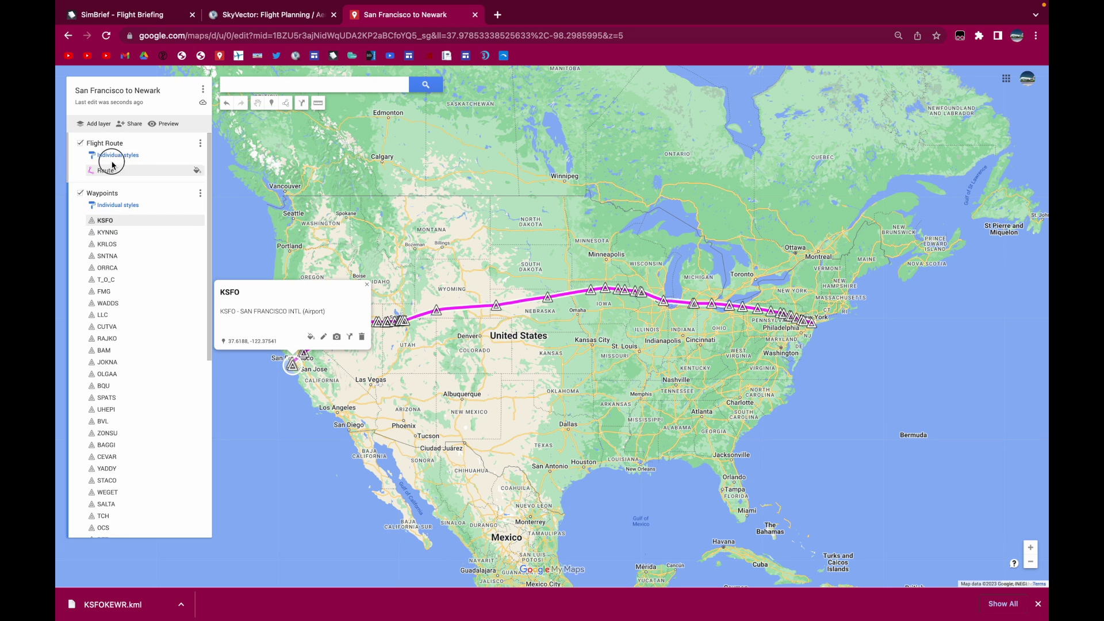
pyautogui.moveTo(106, 217); pyautogui.dragTo(99, 170)
pyautogui.scroll(-5, 110, 493)
pyautogui.click(108, 511)
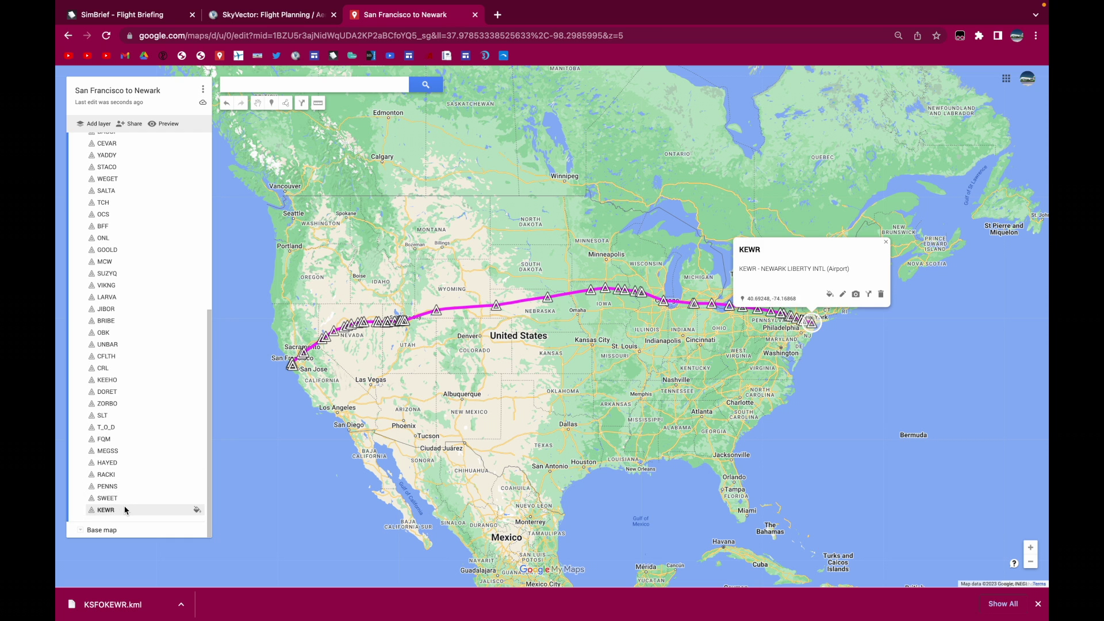
pyautogui.click(126, 498)
pyautogui.moveTo(124, 509); pyautogui.dragTo(120, 197)
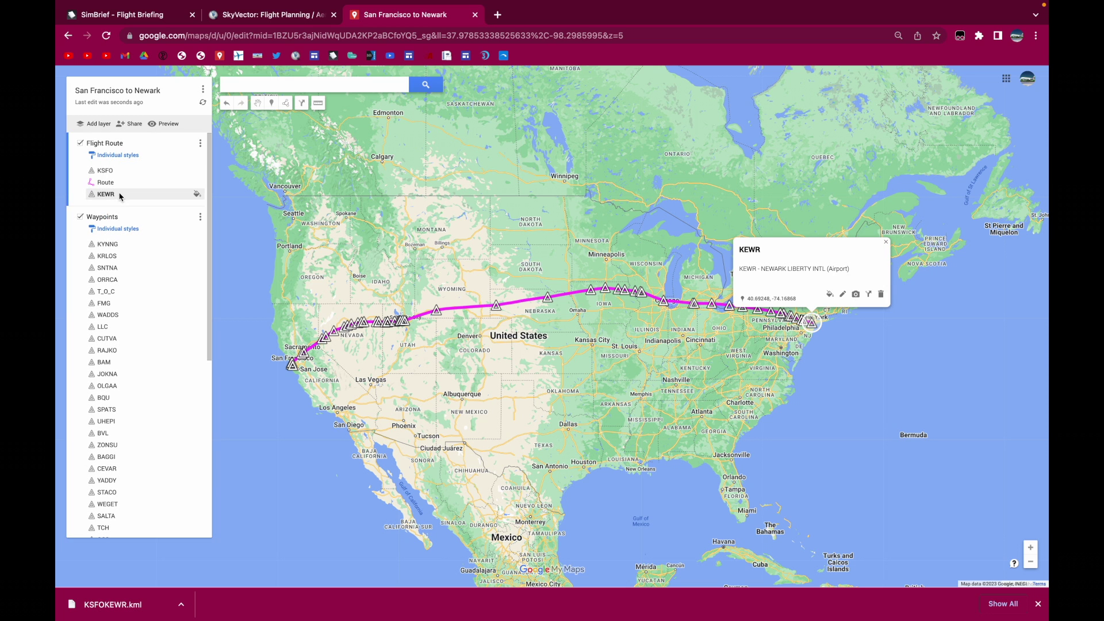
# Delete the T_O_C and T_O_D points from the Waypoints layer.
pyautogui.click(117, 293)
pyautogui.click(372, 324)
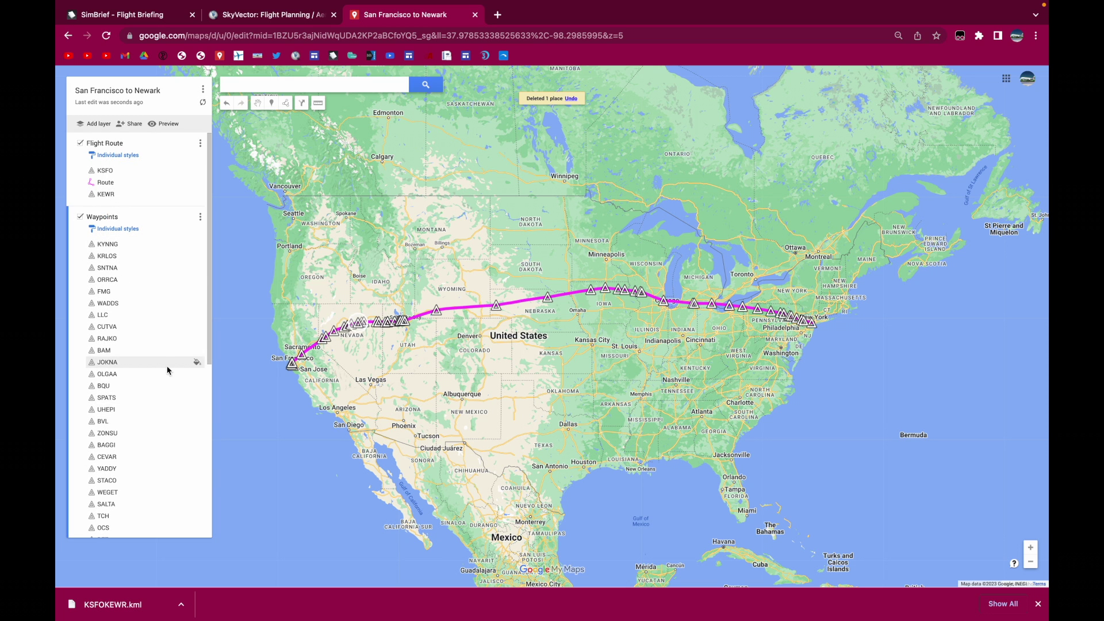
pyautogui.scroll(-5, 164, 368)
pyautogui.click(156, 439)
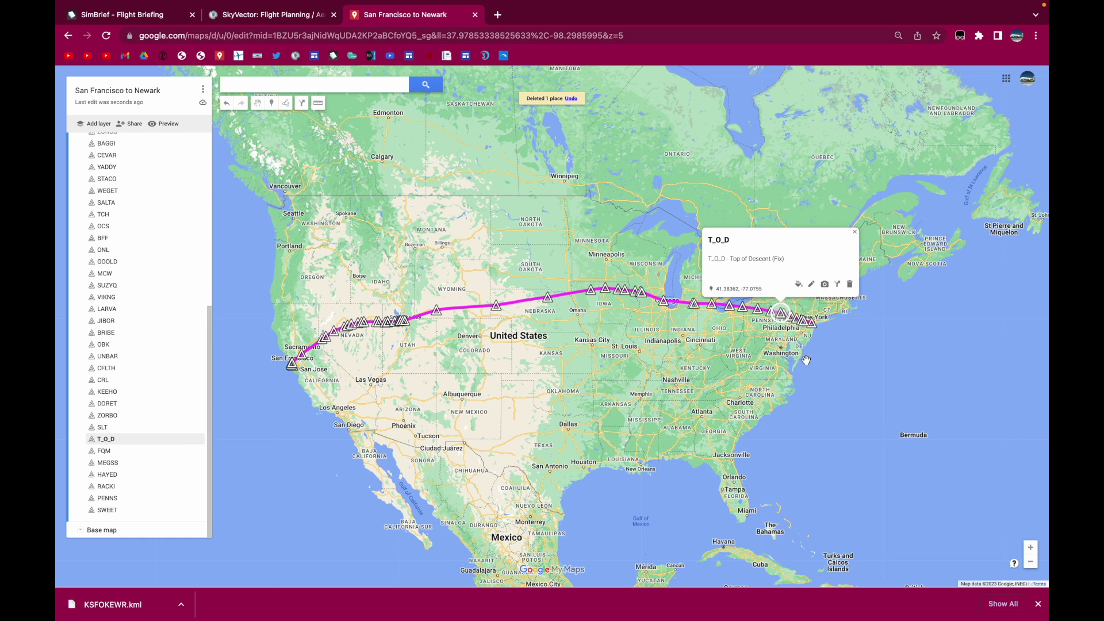
pyautogui.click(850, 284)
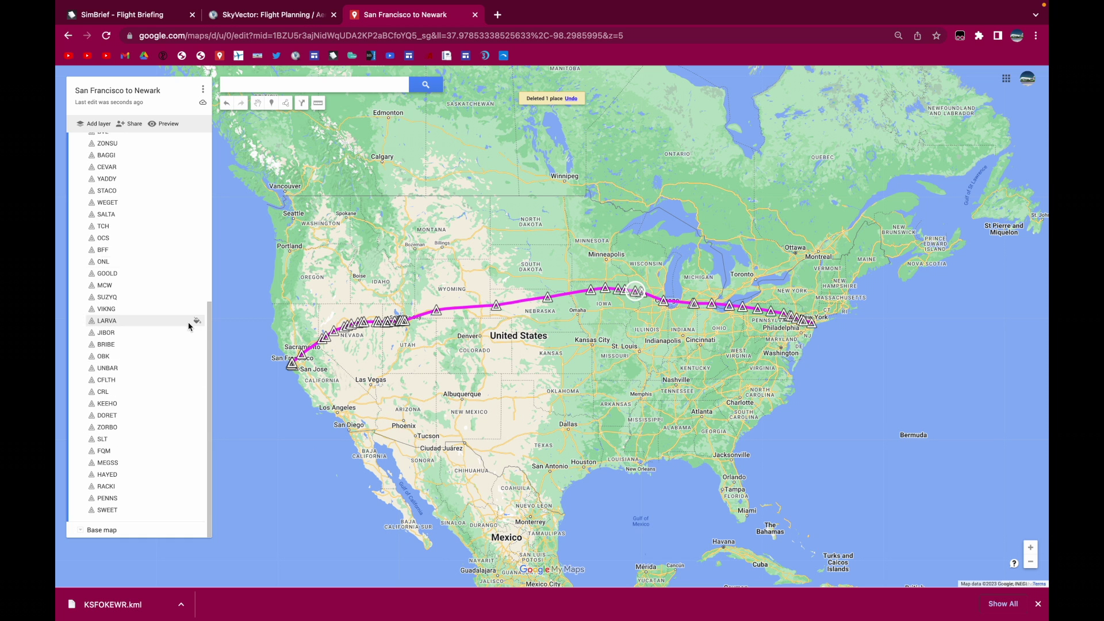
pyautogui.scroll(5, 189, 327)
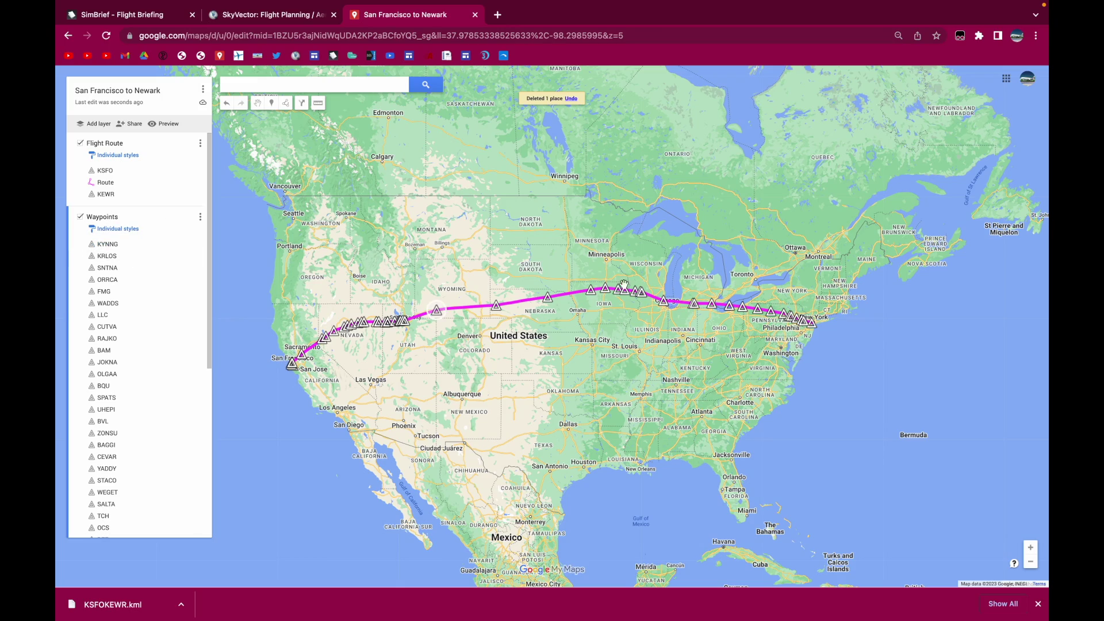
# Switch the base map to satellite imagery and look closely at the runways of Newark airport.
pyautogui.scroll(3, 808, 323)
pyautogui.scroll(5, 808, 324)
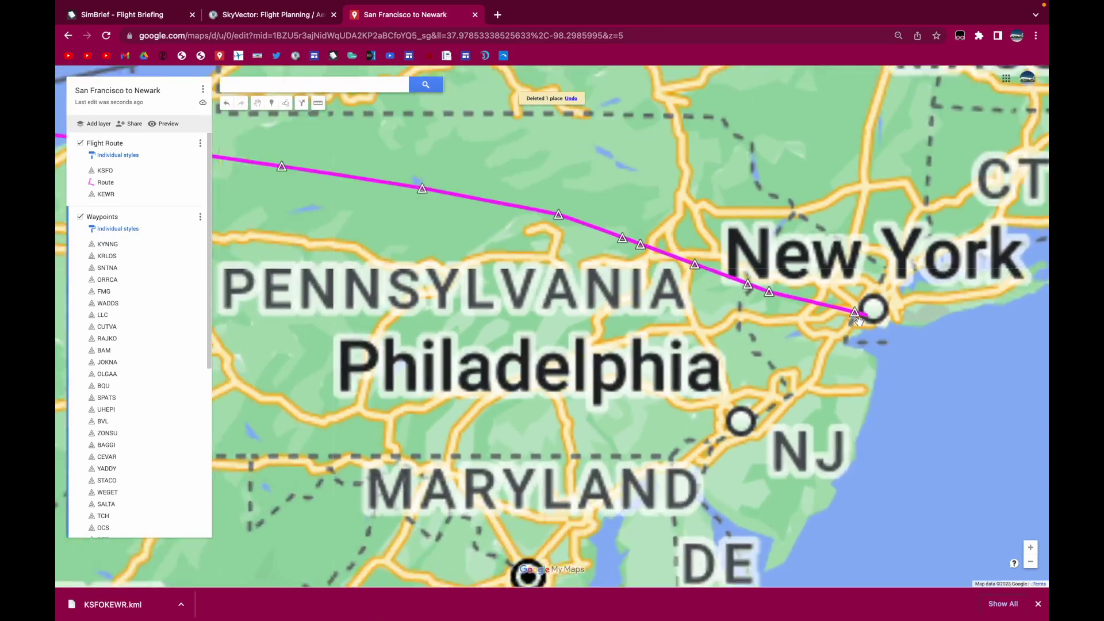
pyautogui.moveTo(810, 273); pyautogui.dragTo(725, 280)
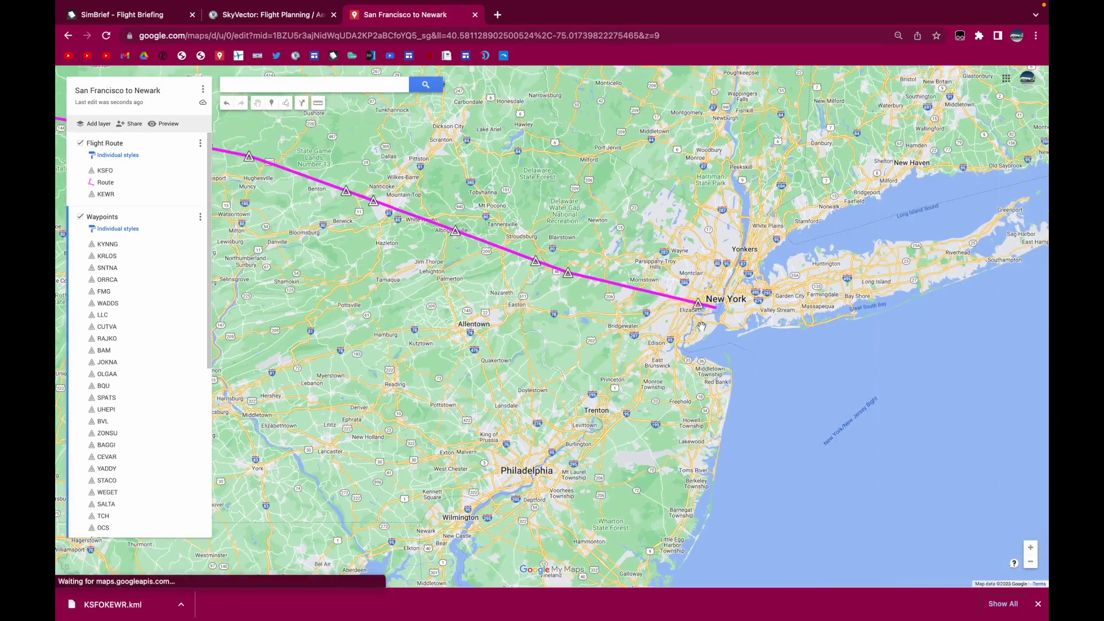
pyautogui.scroll(4, 725, 280)
pyautogui.scroll(-2, 725, 280)
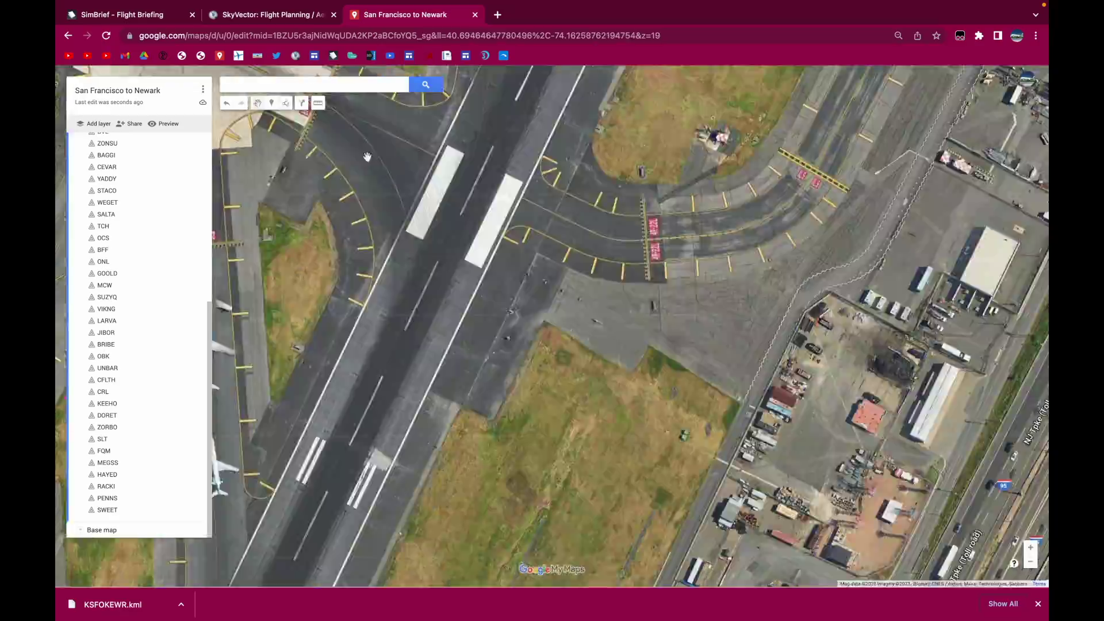
# Examine the runway 22L approach line at Newark and the surrounding points from DOVER to RW22L.
pyautogui.scroll(-5, 671, 110)
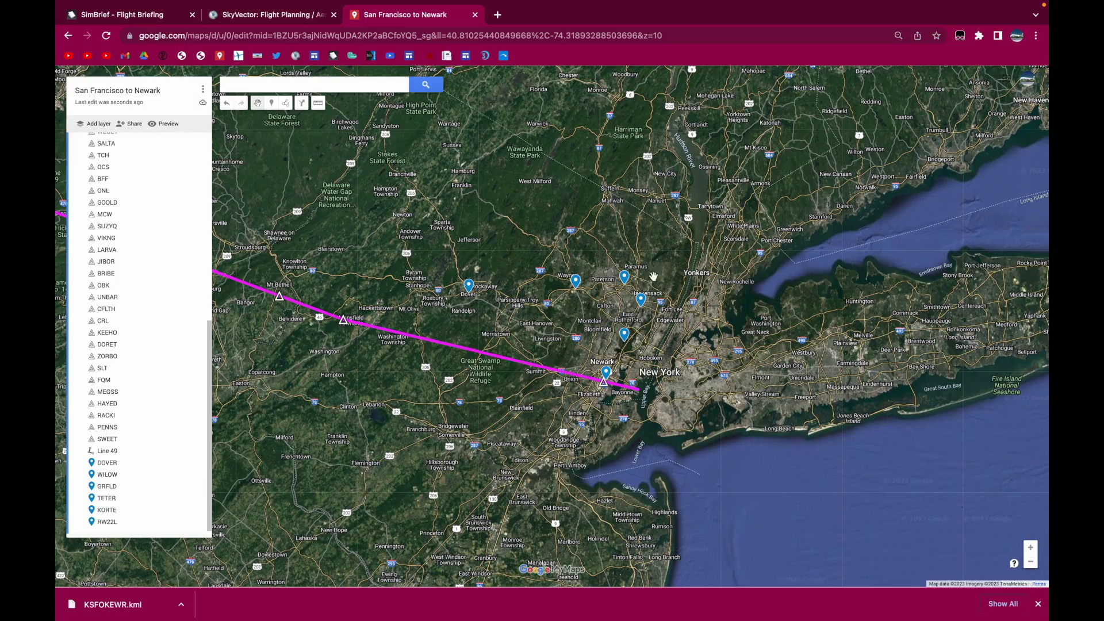
pyautogui.scroll(3, 605, 380)
pyautogui.scroll(4, 614, 419)
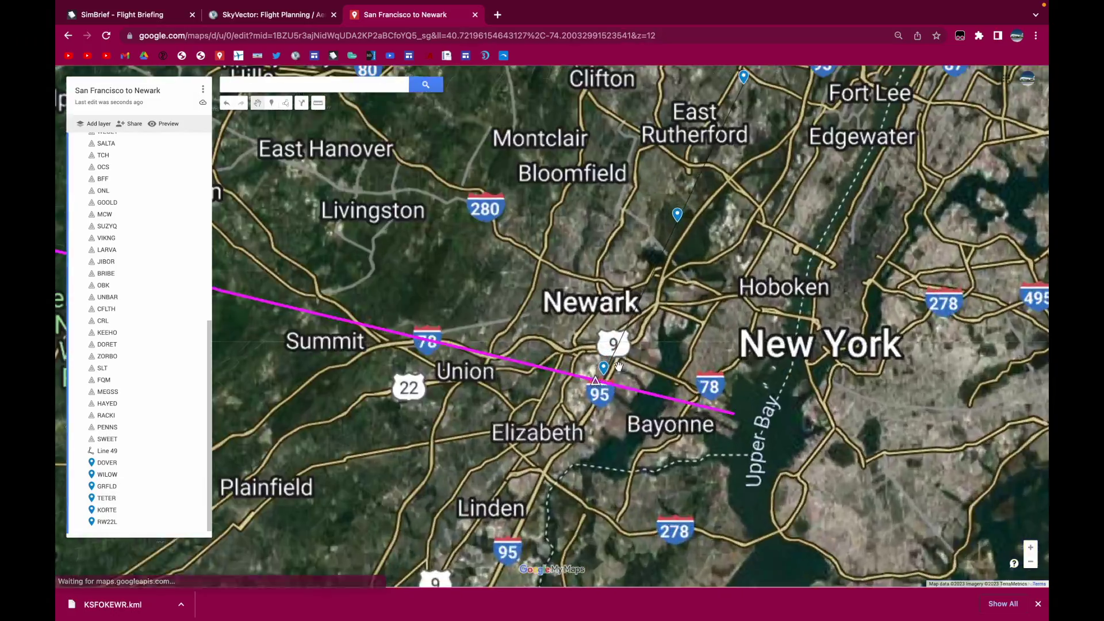
pyautogui.scroll(-3, 601, 380)
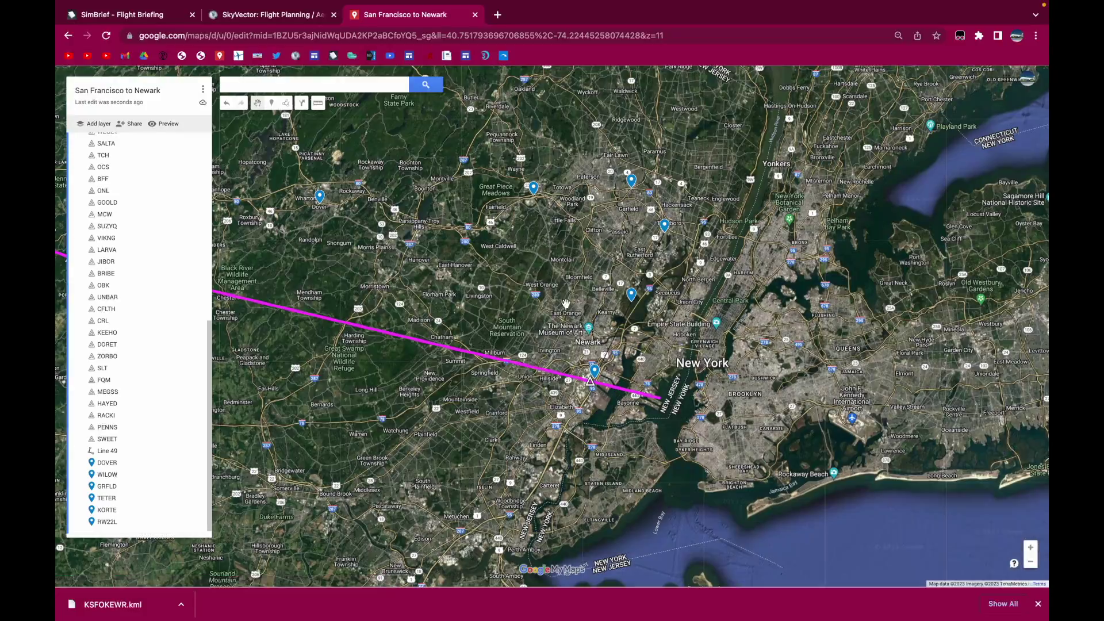
pyautogui.scroll(2, 596, 314)
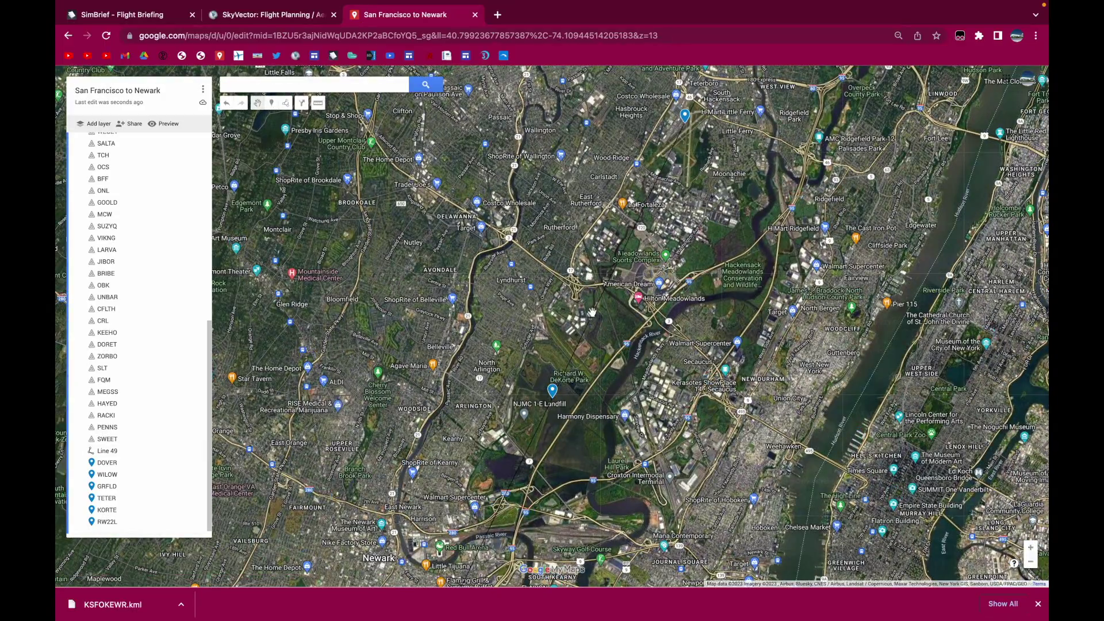
pyautogui.click(594, 314)
pyautogui.scroll(-2, 555, 459)
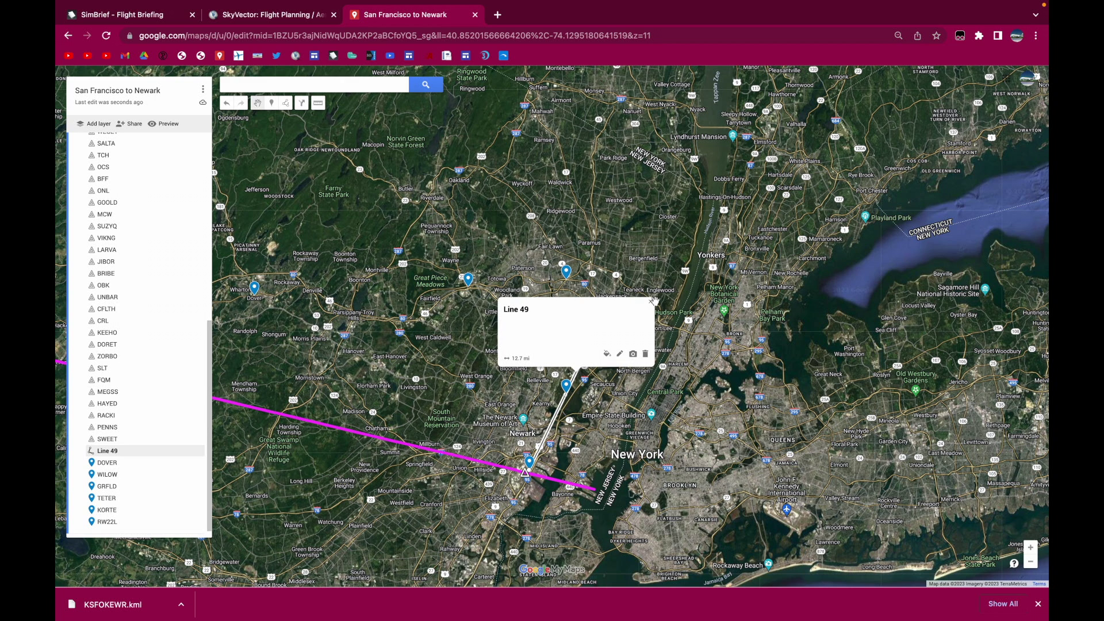
# Delete the Line 49 approach line from the Waypoints layer.
pyautogui.click(651, 302)
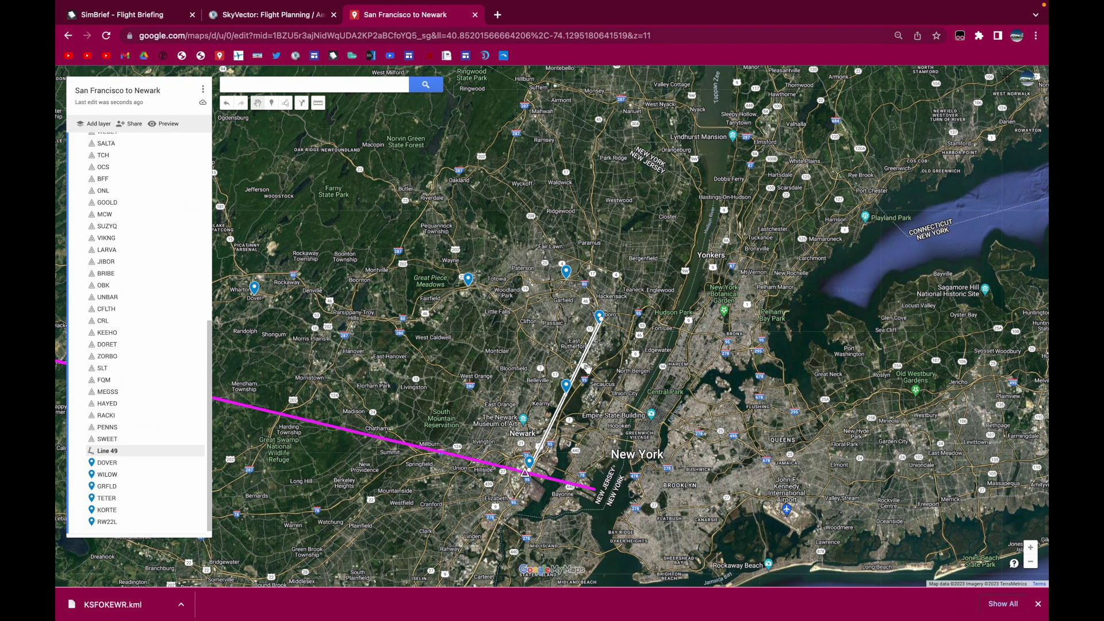
pyautogui.click(100, 451)
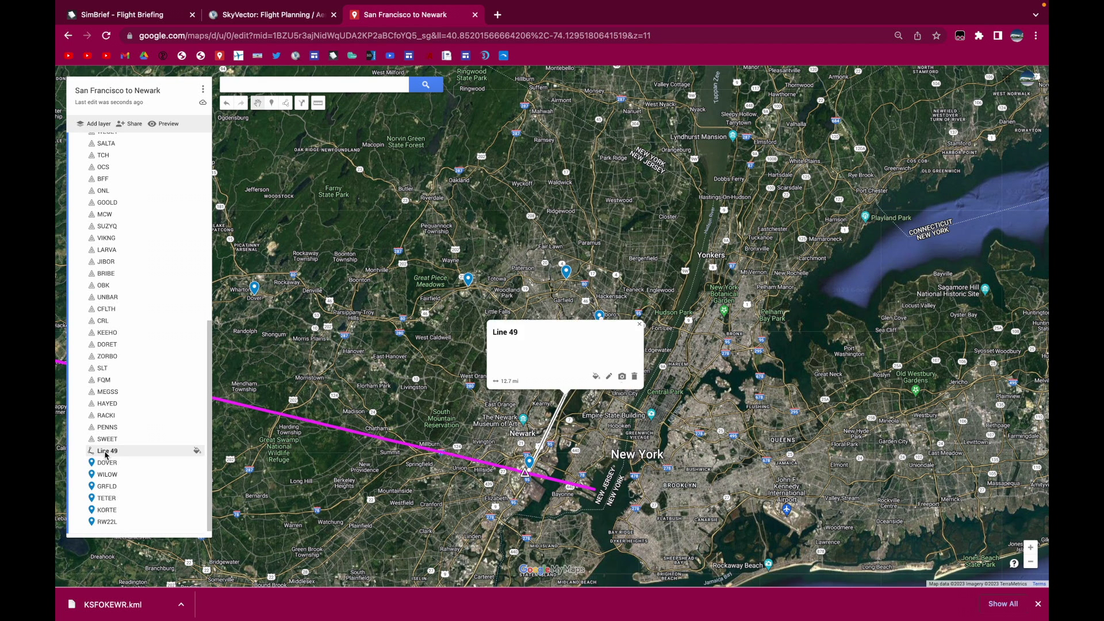
pyautogui.press('Delete')
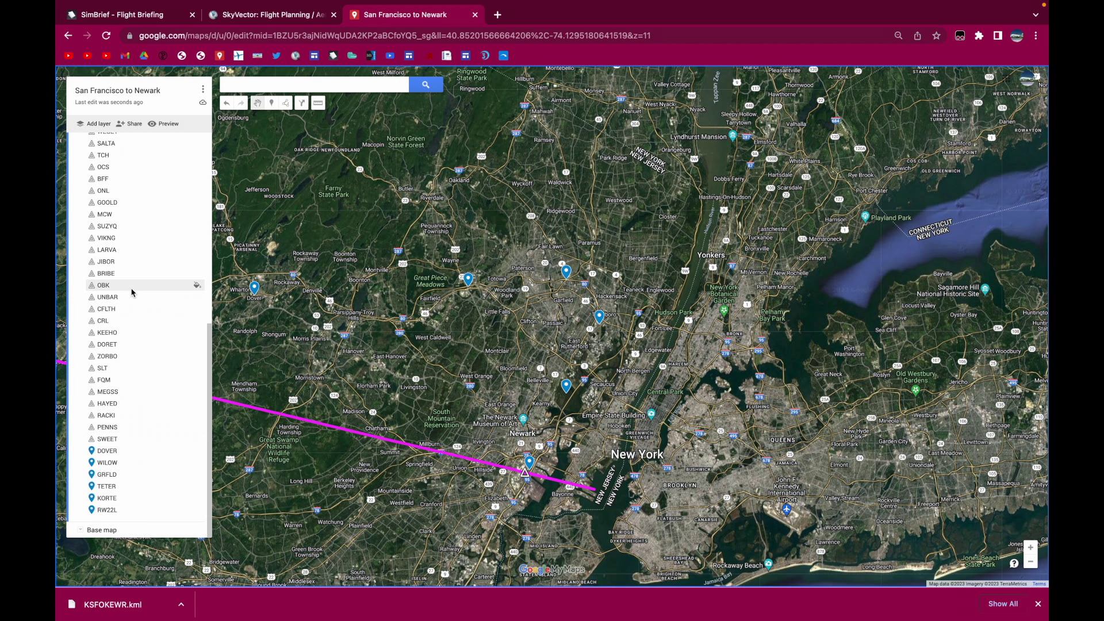
# Review the Waypoints layer's list of points and examine the route line on the map from Newark back to San Francisco.
pyautogui.scroll(6, 132, 292)
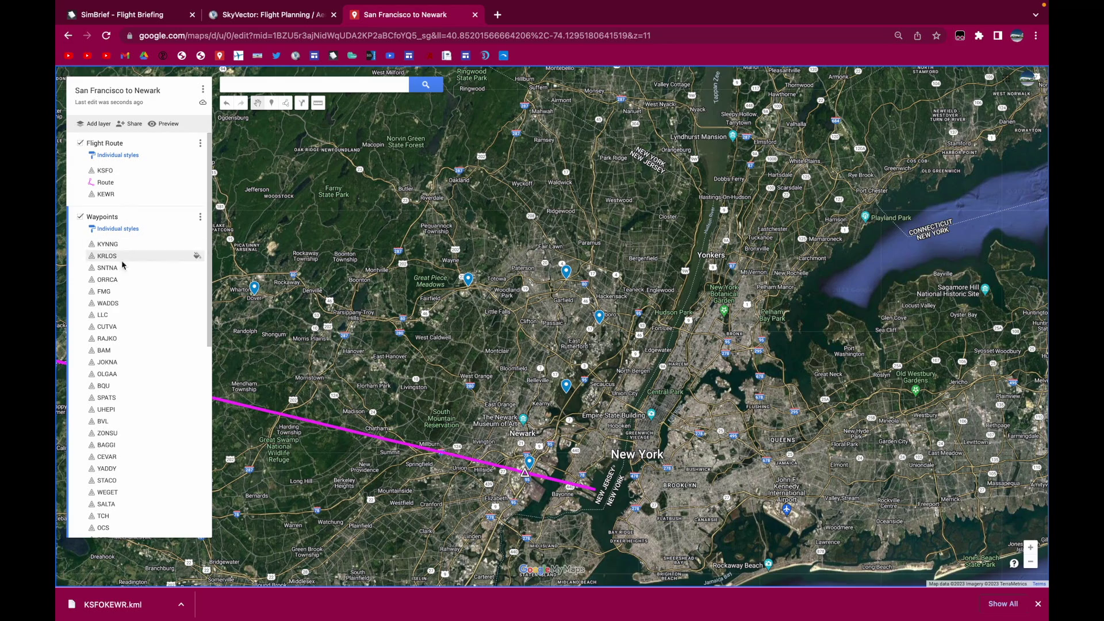
pyautogui.scroll(-6, 123, 345)
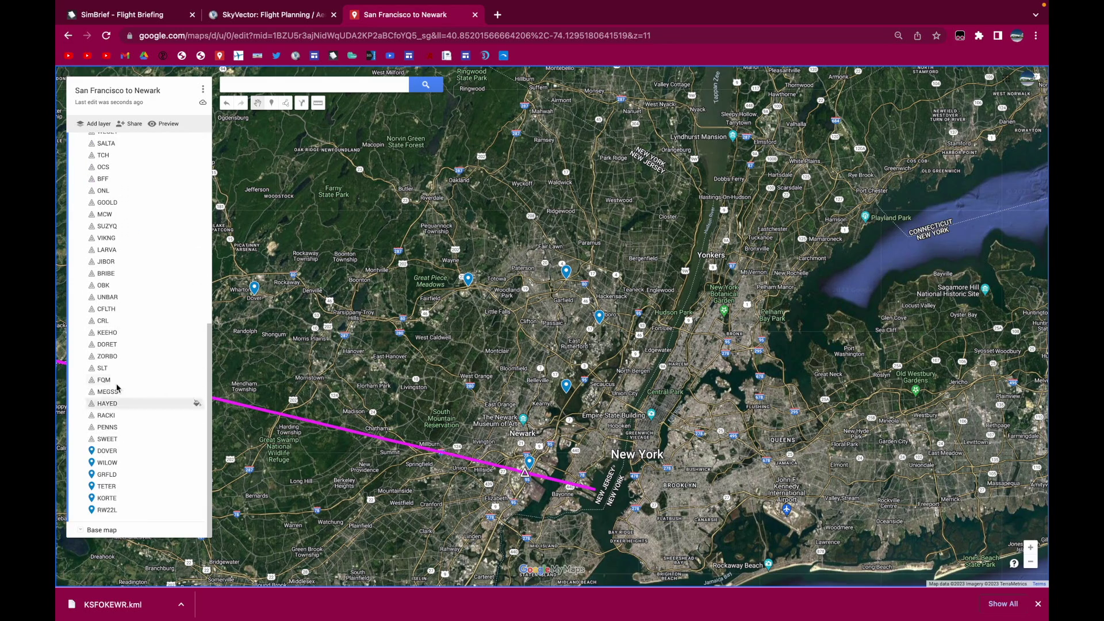
pyautogui.click(123, 415)
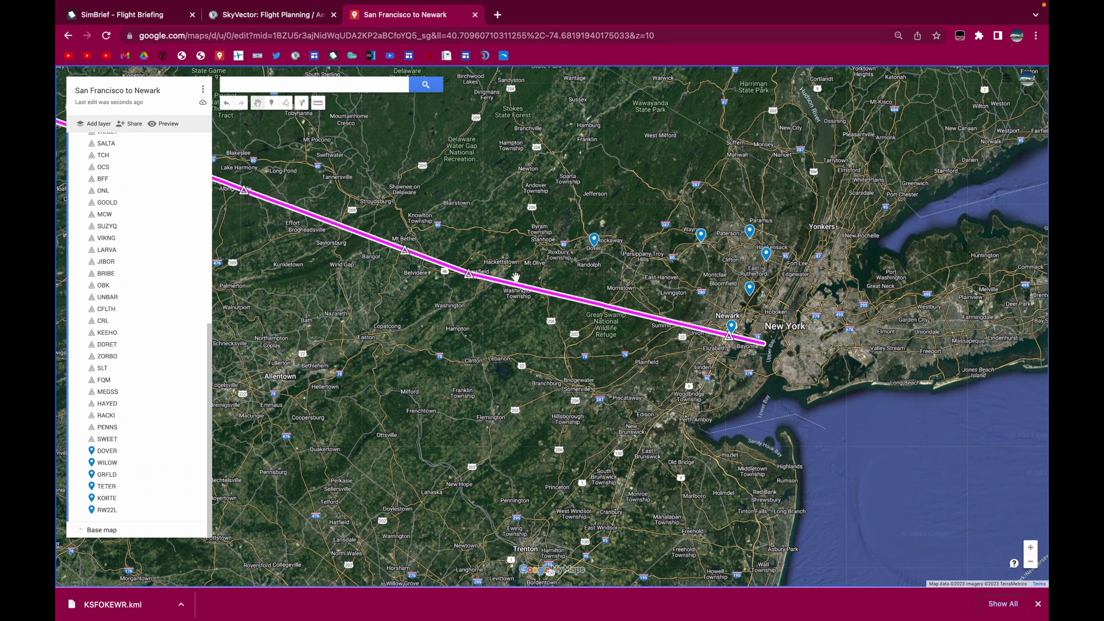
pyautogui.scroll(6, 148, 396)
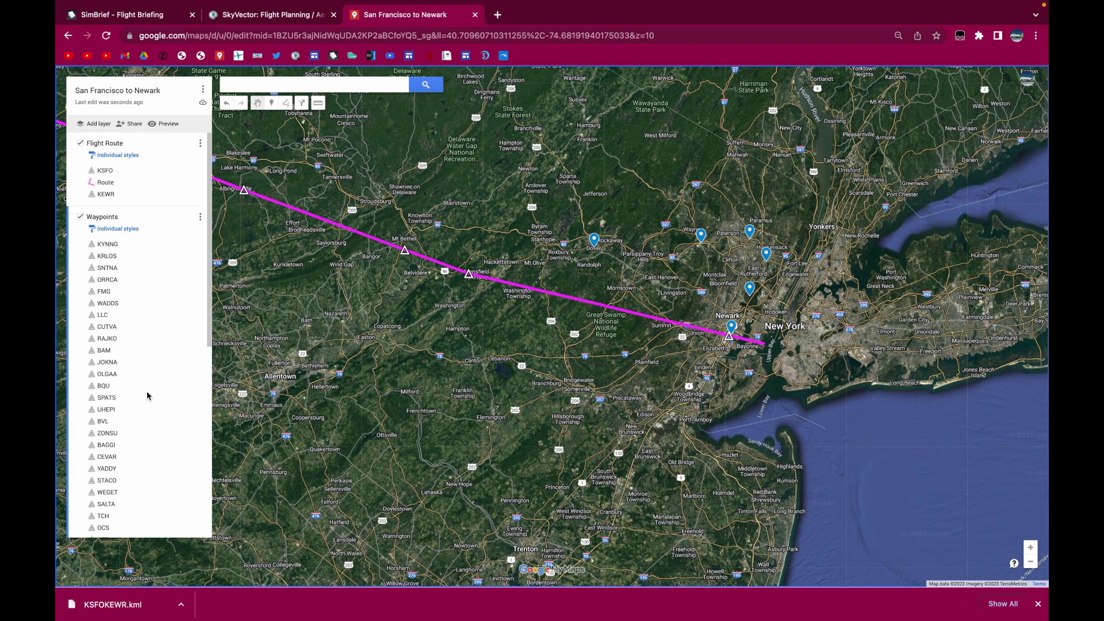
pyautogui.scroll(-6, 148, 396)
pyautogui.scroll(6, 148, 396)
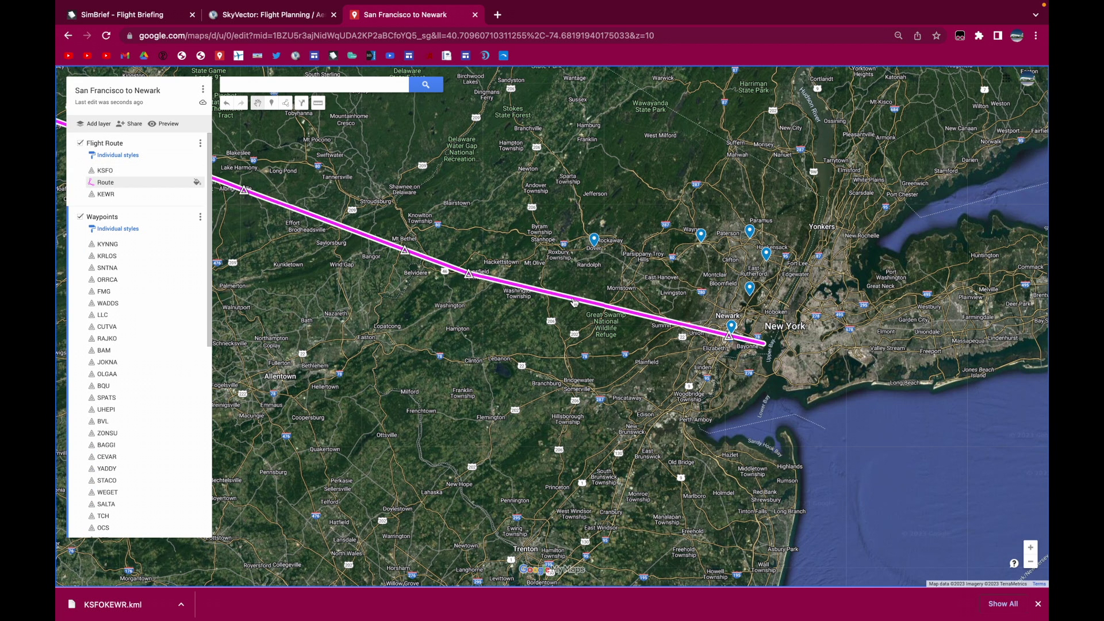
pyautogui.click(574, 302)
pyautogui.scroll(-1, 443, 400)
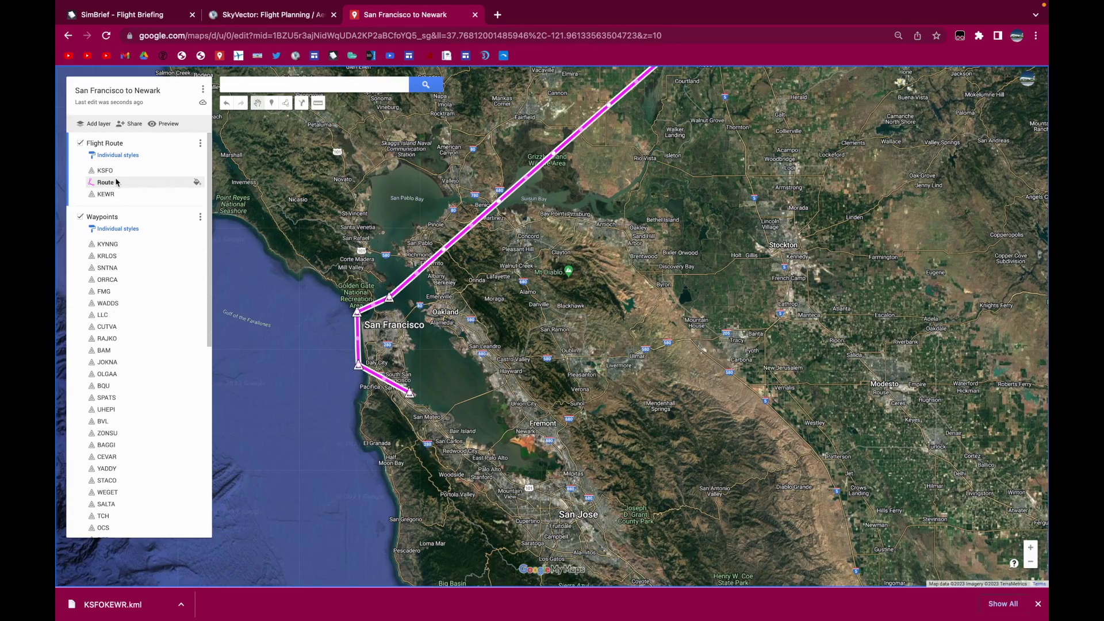
# Restyle the KSFO and KEWR markers with black icons and give all Waypoints items a uniform small dot icon.
pyautogui.click(106, 171)
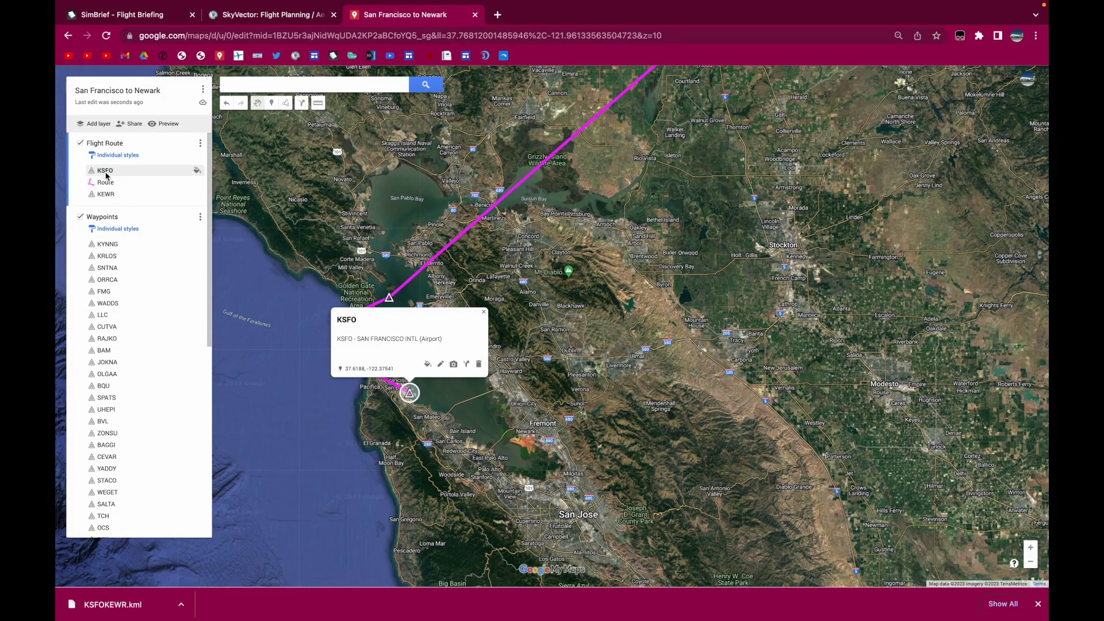
pyautogui.click(426, 364)
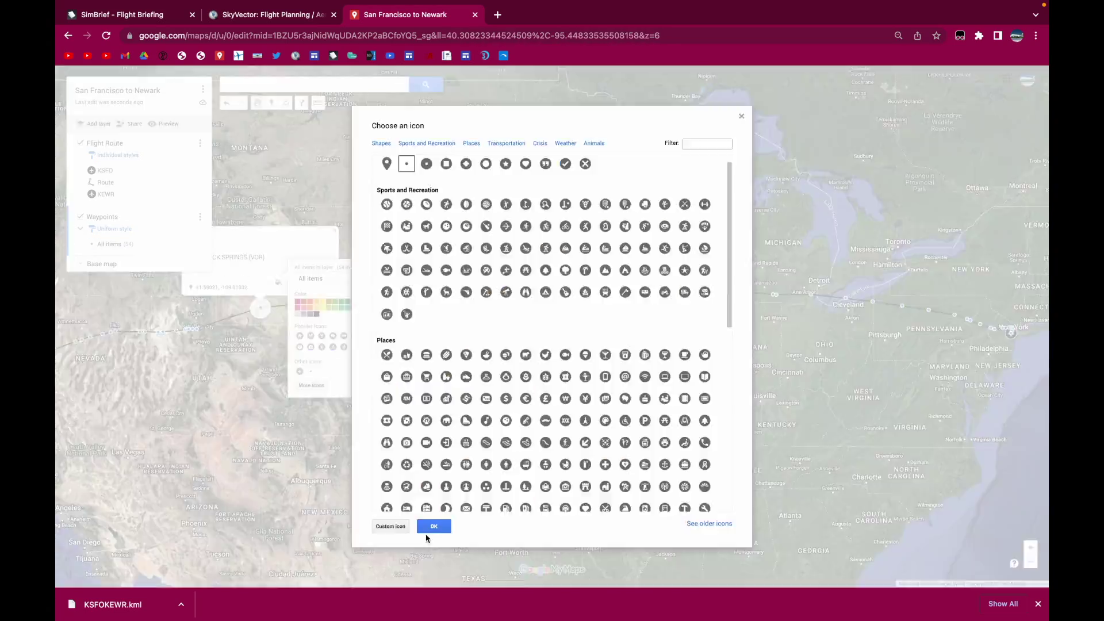
pyautogui.click(434, 526)
pyautogui.scroll(-1, 427, 538)
pyautogui.moveTo(336, 410); pyautogui.dragTo(484, 396)
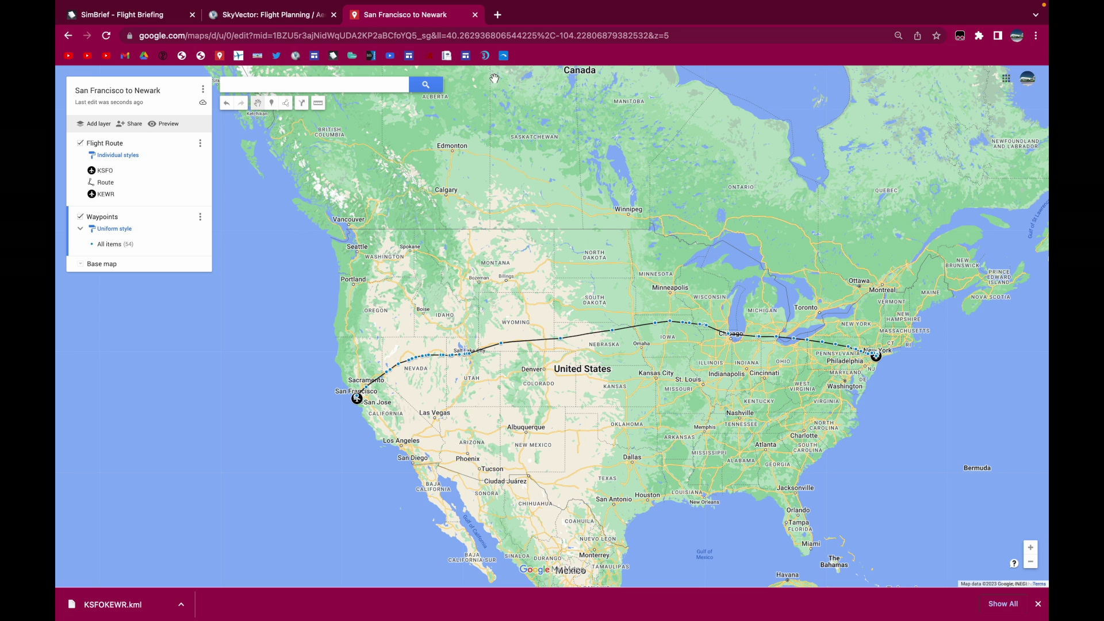
# Open the FMC Route Converter page at fmcroutegenerator--geofs-flights-c.repl.co alongside the map.
pyautogui.click(498, 15)
pyautogui.write('REPLC')
pyautogui.press('Return')
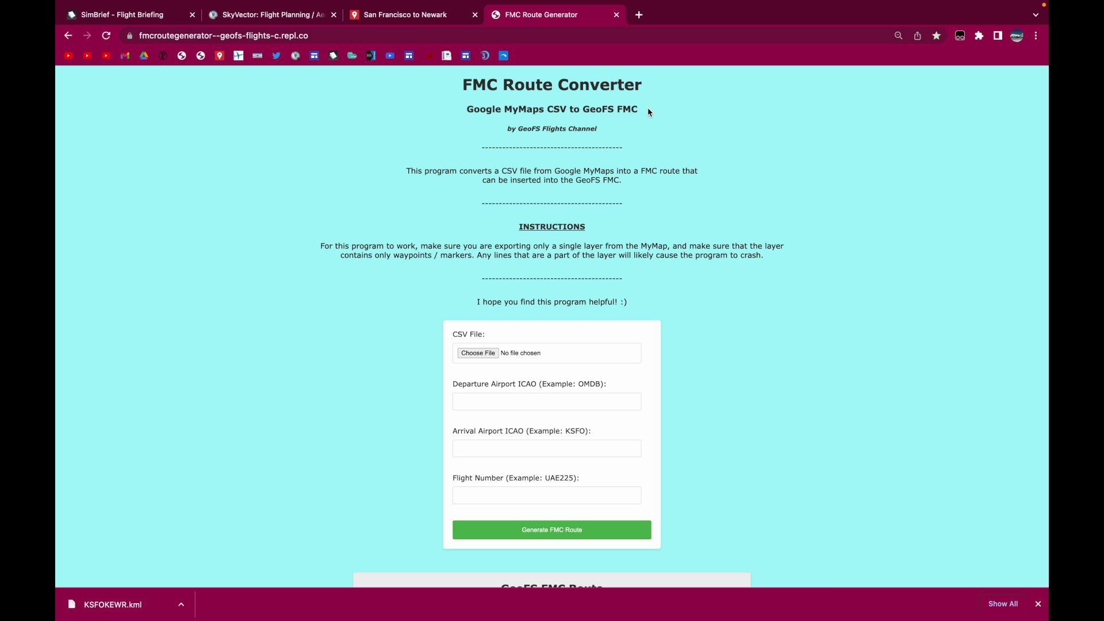
# Return to the San Francisco to Newark map and export the Waypoints layer as a CSV file.
pyautogui.click(394, 15)
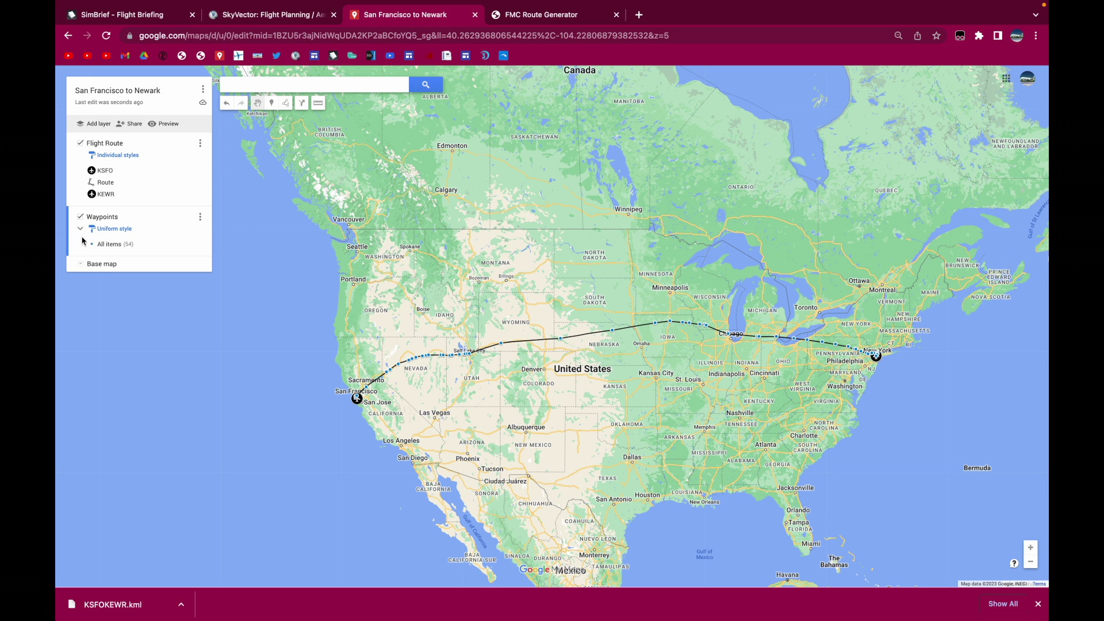
pyautogui.click(200, 217)
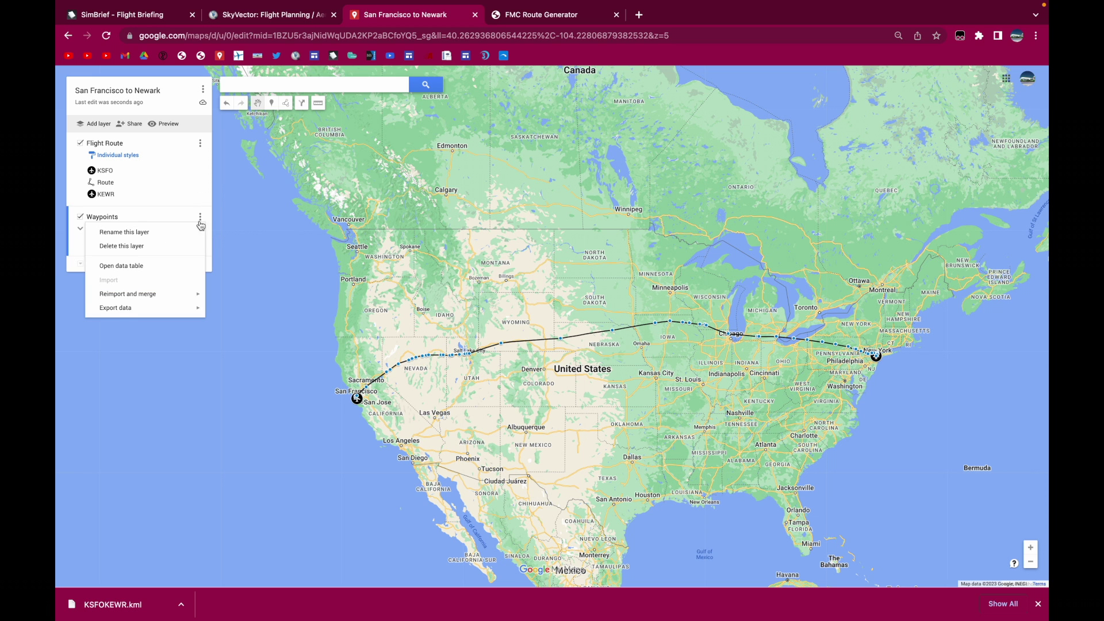
pyautogui.moveTo(184, 308)
pyautogui.click(236, 323)
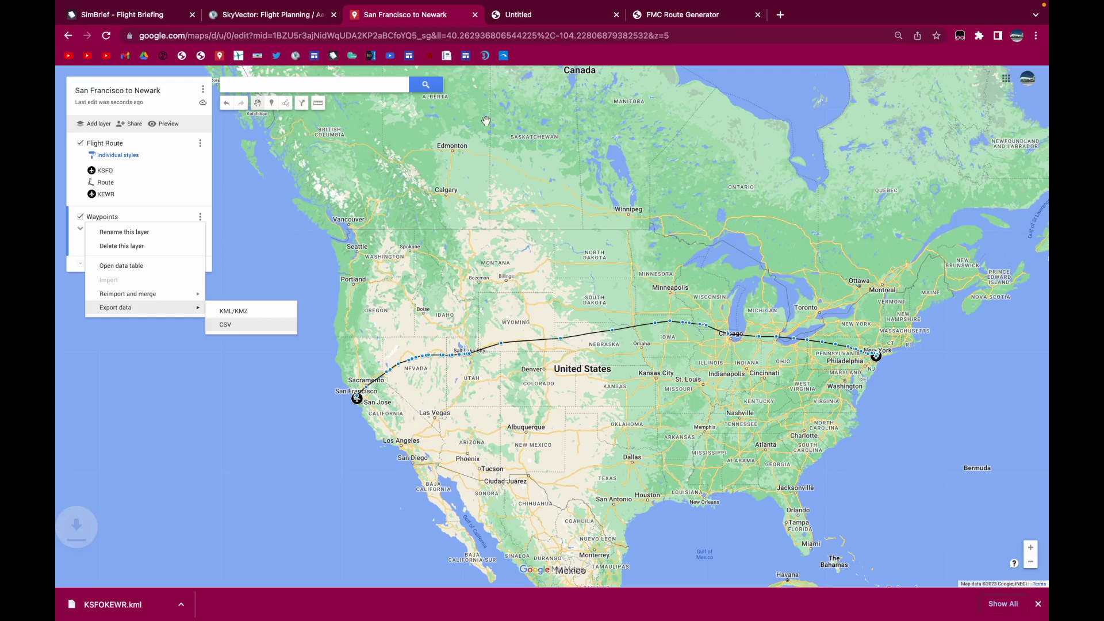
# Load the exported San Francisco to Newark- Waypoints.csv from Downloads into the FMC Route Converter.
pyautogui.click(530, 17)
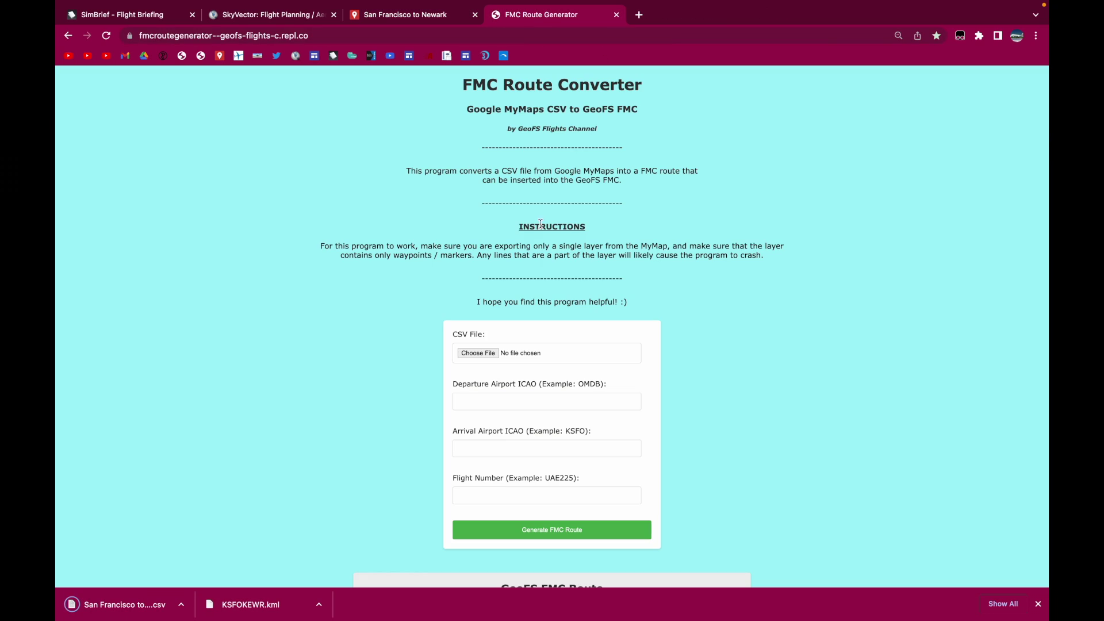
pyautogui.click(508, 361)
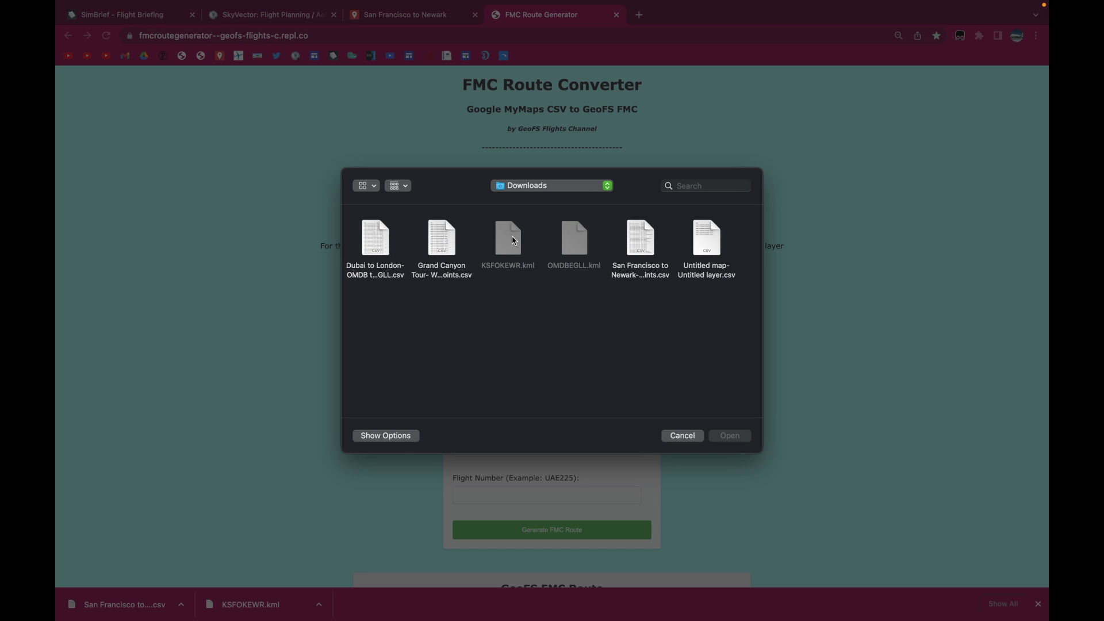
pyautogui.click(640, 236)
pyautogui.click(731, 436)
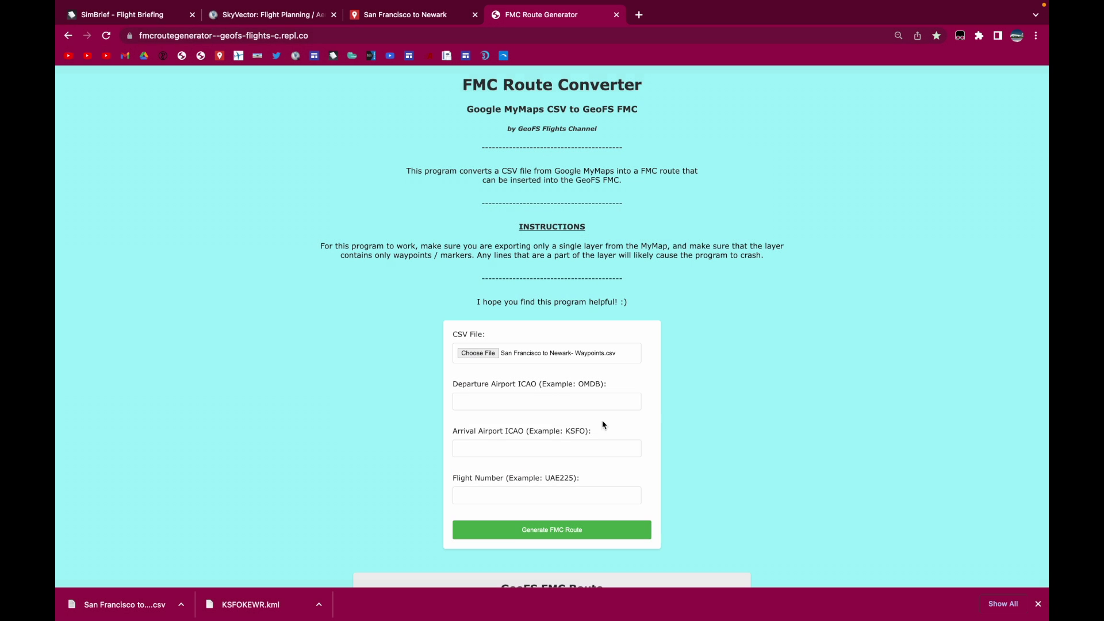
# Enter departure airport KSFO, arrival airport KEWR and flight number UAL727 in the route converter form.
pyautogui.scroll(-3, 500, 393)
pyautogui.click(477, 316)
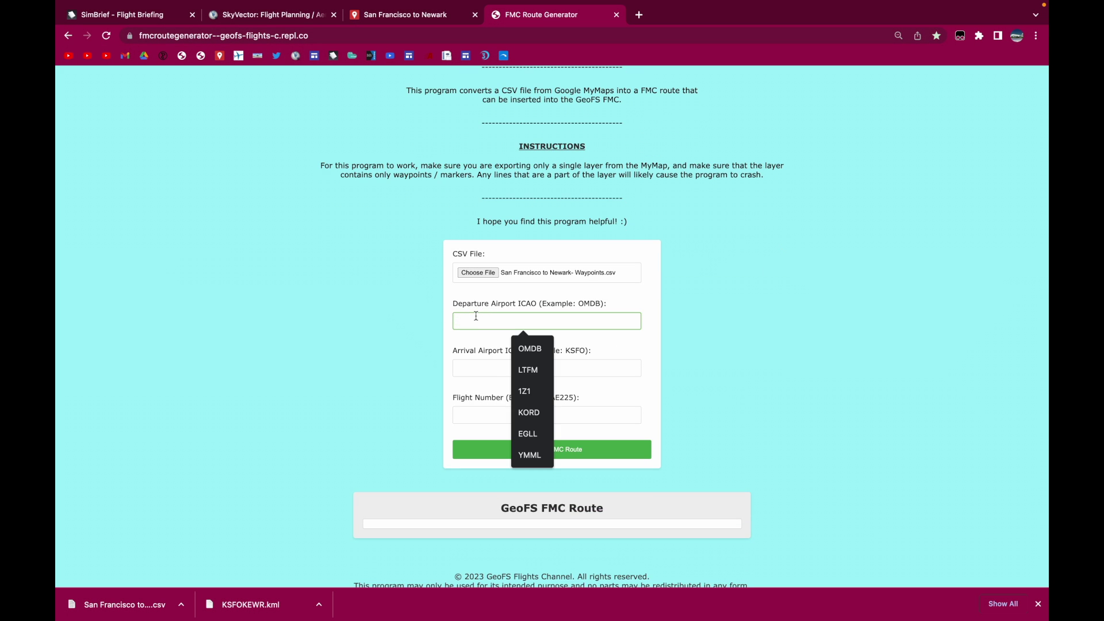
pyautogui.write('KSFO')
pyautogui.click(477, 362)
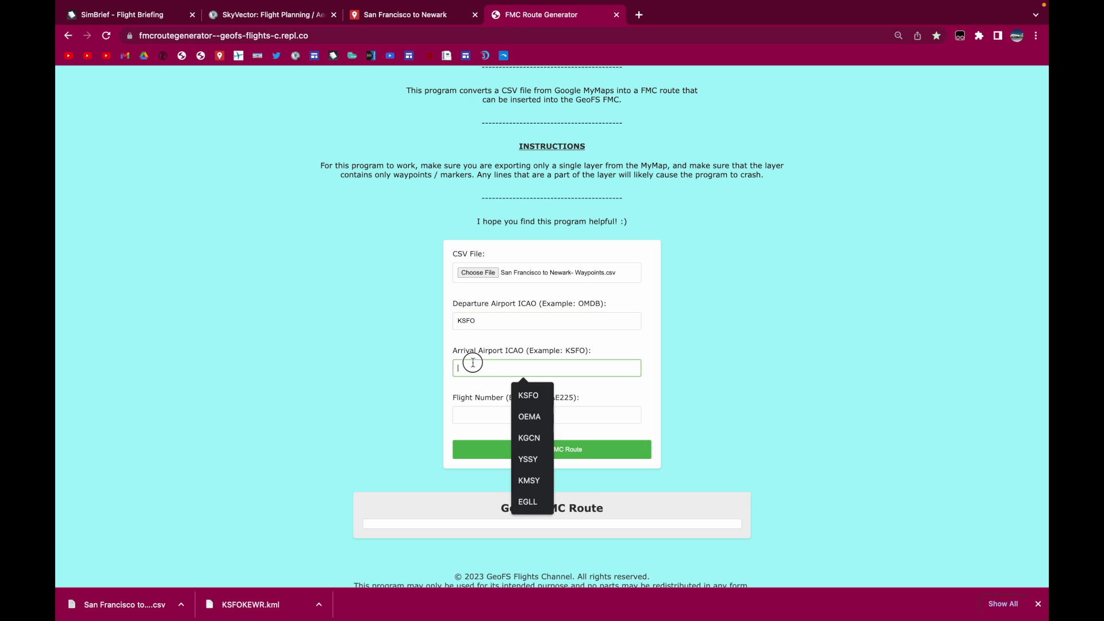
pyautogui.write('KEWR')
pyautogui.click(478, 414)
pyautogui.write('U')
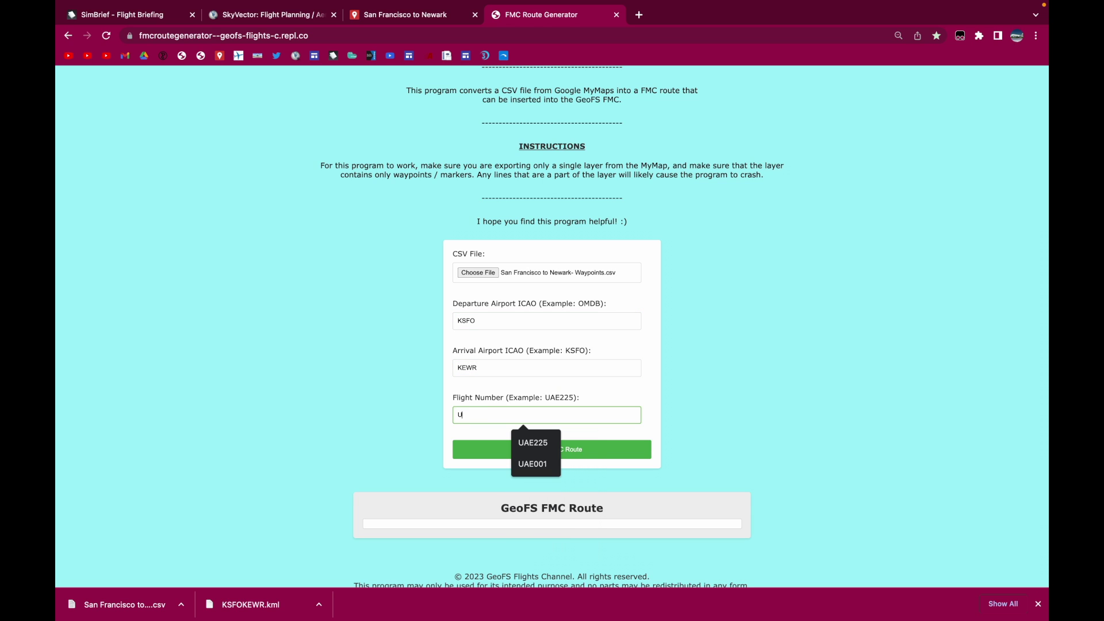
pyautogui.write('AL727')
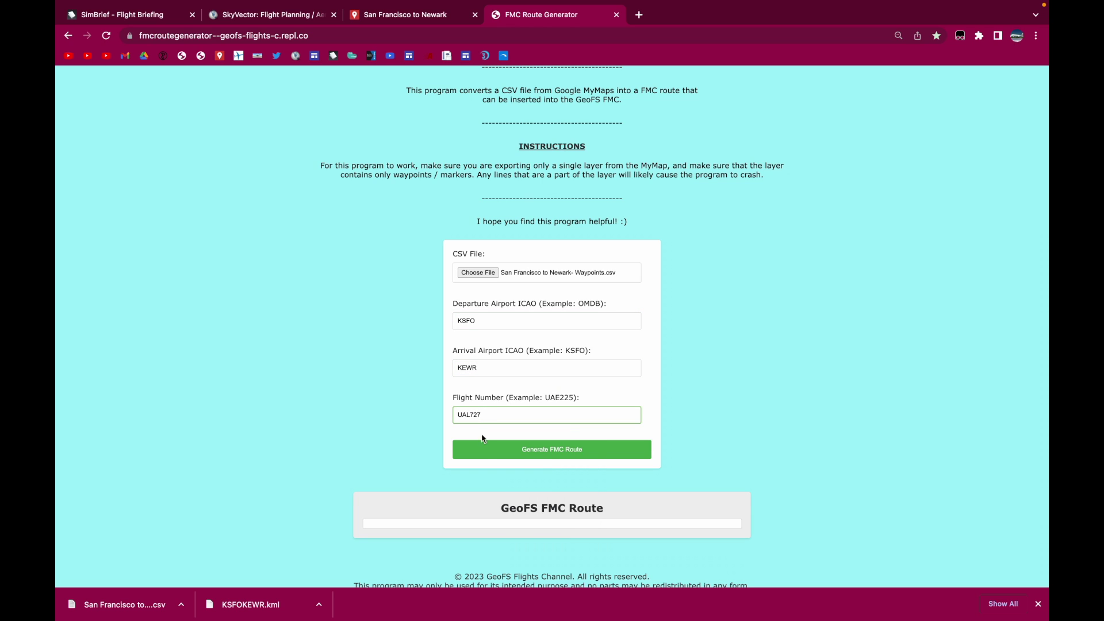
# Generate the GeoFS FMC route and select its full text for copying.
pyautogui.click(520, 448)
pyautogui.scroll(-5, 661, 424)
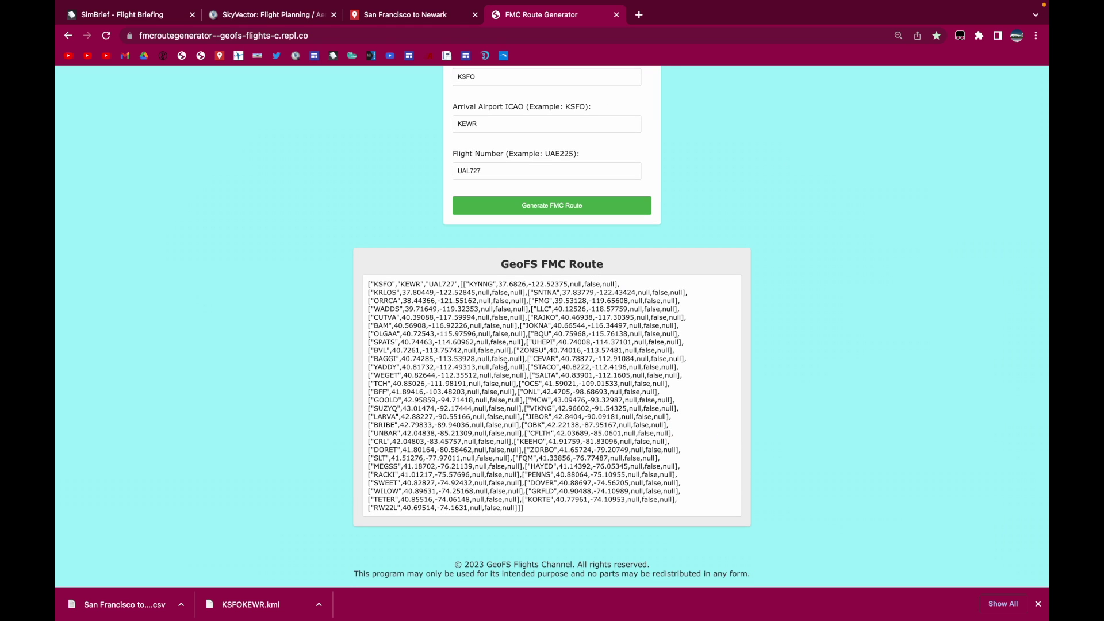
pyautogui.press('super+a')
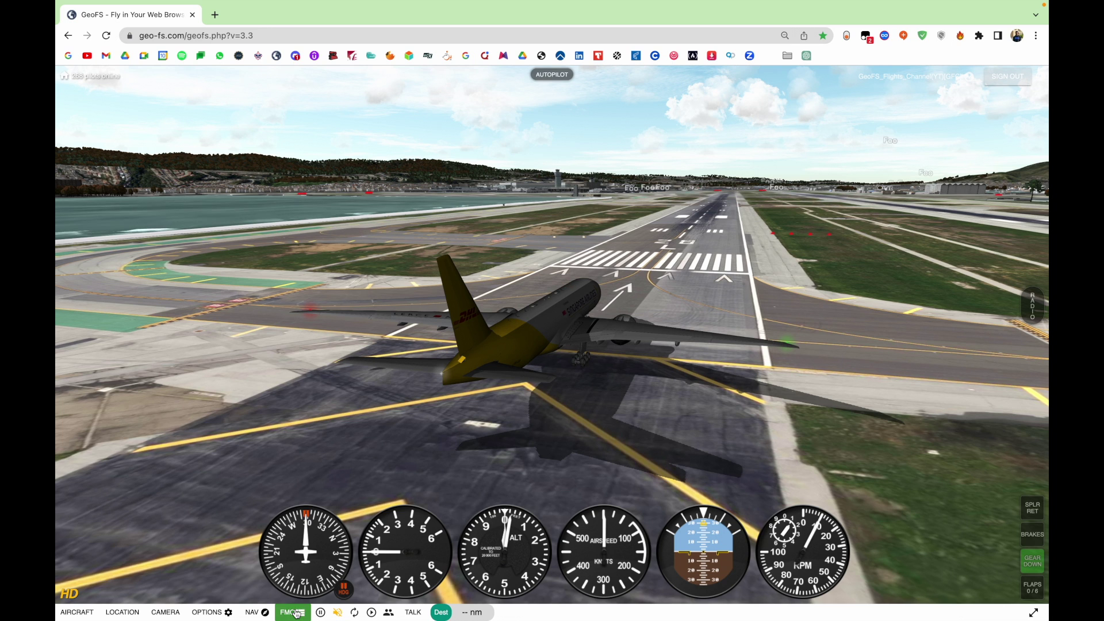
# Switch to GeoFS and load the generated route text into the Flight Management Computer.
pyautogui.click(297, 613)
pyautogui.click(642, 167)
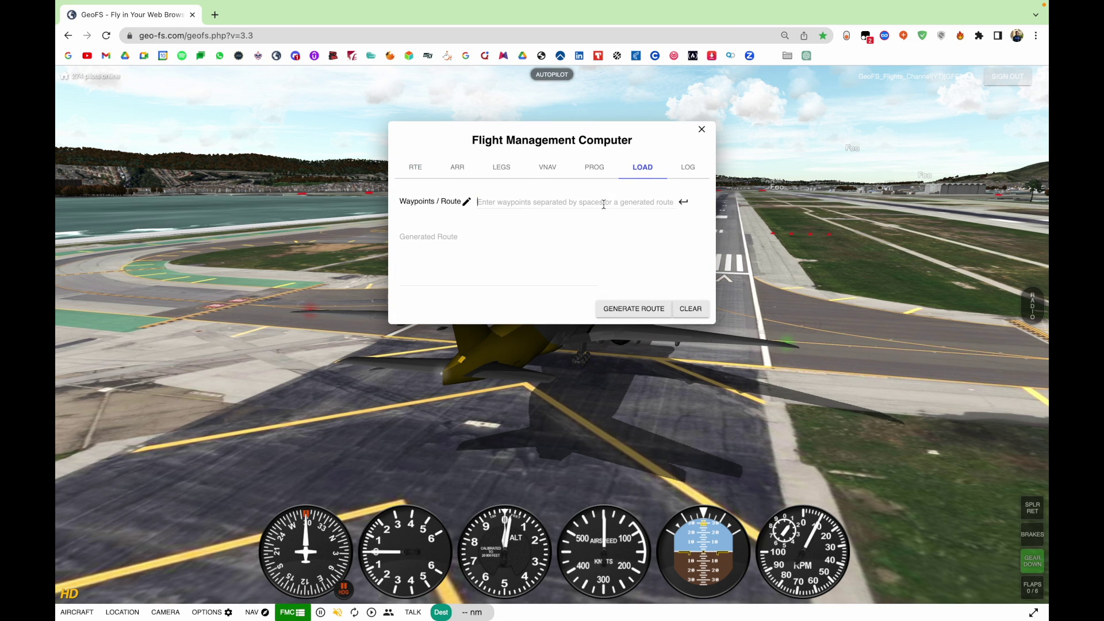
pyautogui.hotkey('ctrl', 'v')
pyautogui.click(684, 202)
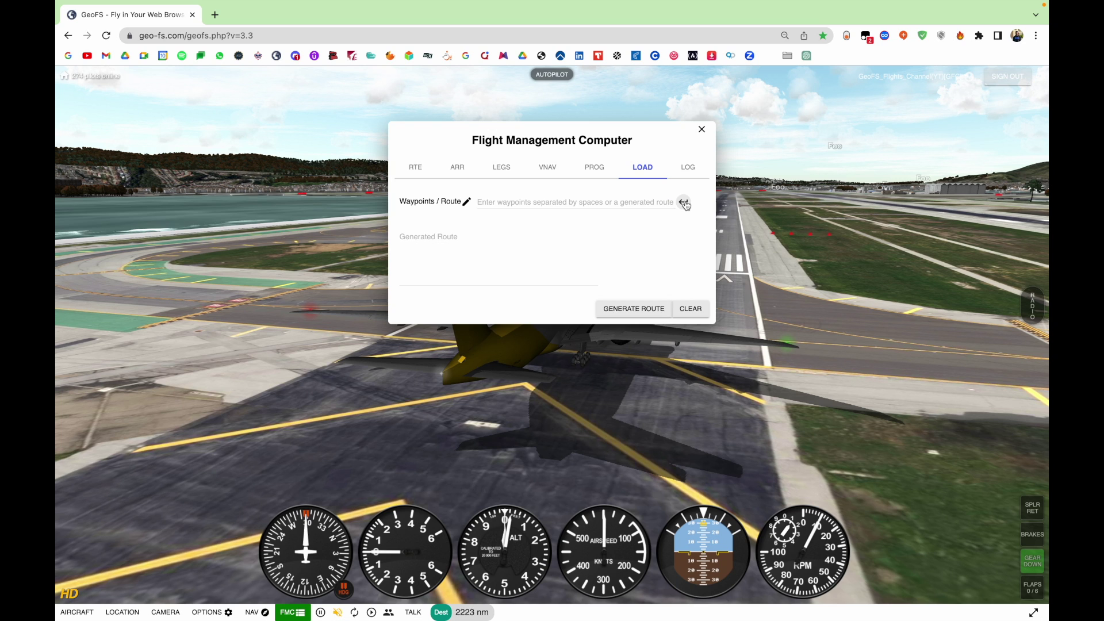
# Show the loaded route's waypoint list in the Flight Management Computer and activate the KYNNG waypoint.
pyautogui.click(415, 170)
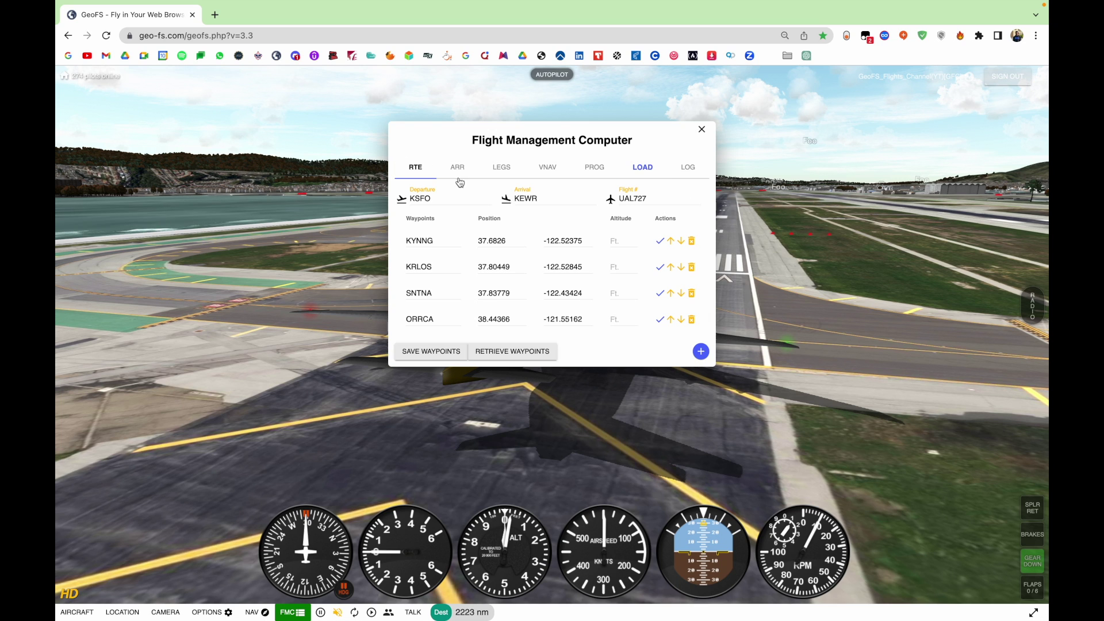
pyautogui.click(661, 242)
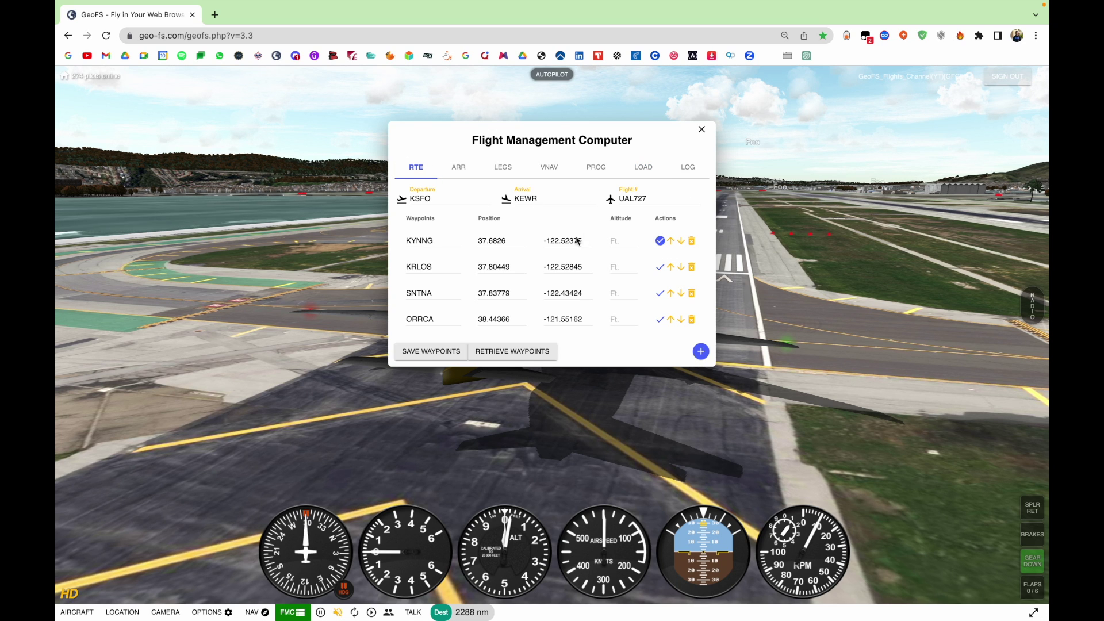
pyautogui.click(662, 244)
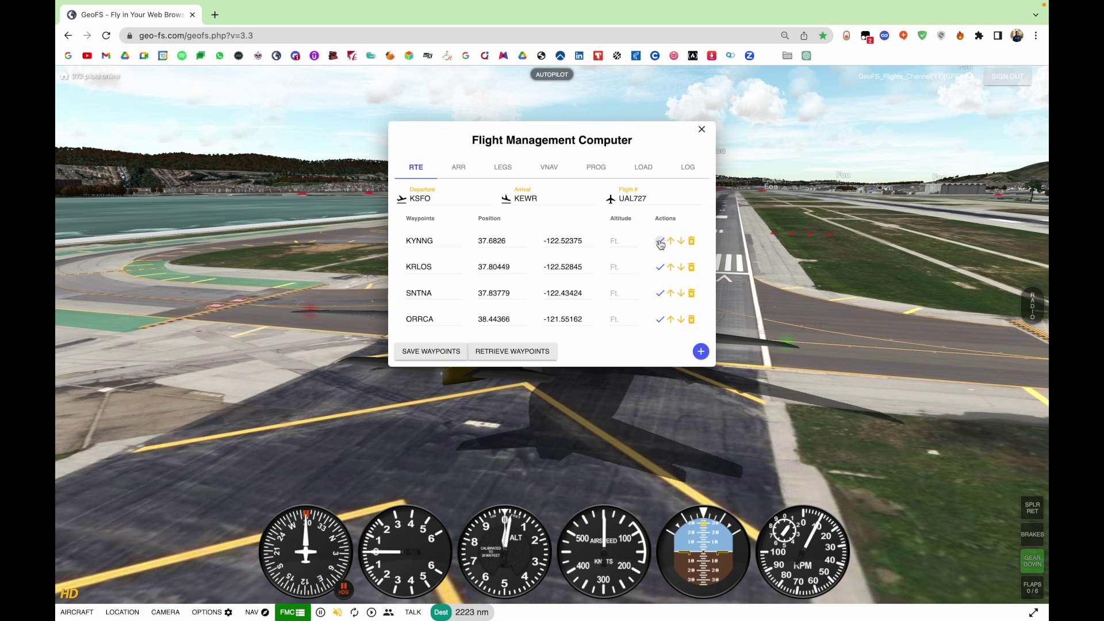
pyautogui.click(661, 242)
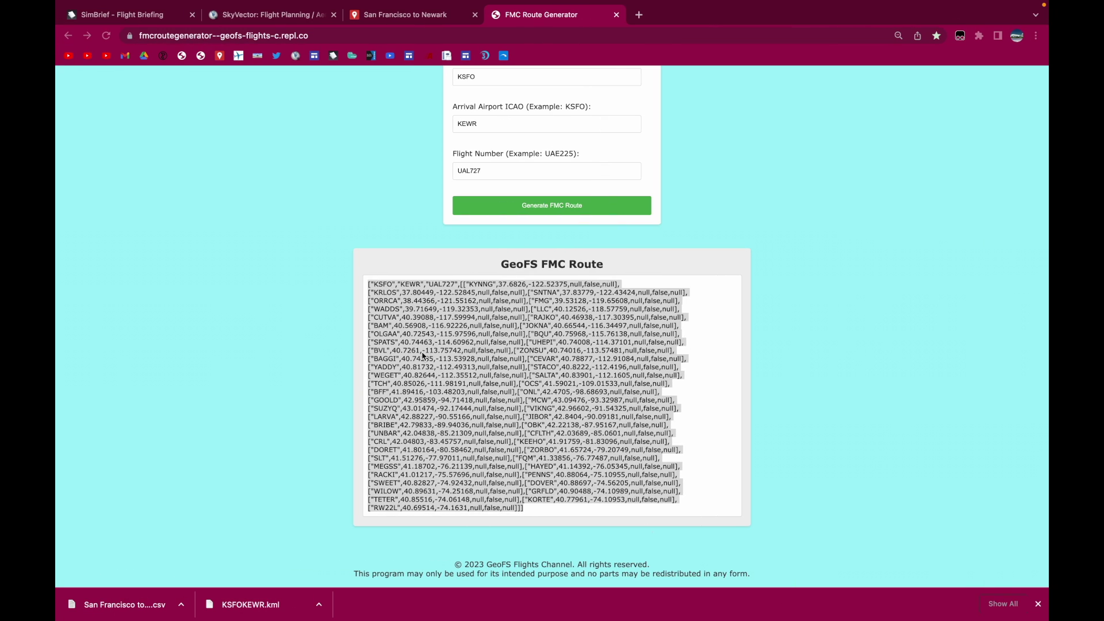
# Check the Route line's length in My Maps and search the web for 2,635 miles to nautical miles.
pyautogui.click(395, 9)
pyautogui.click(103, 182)
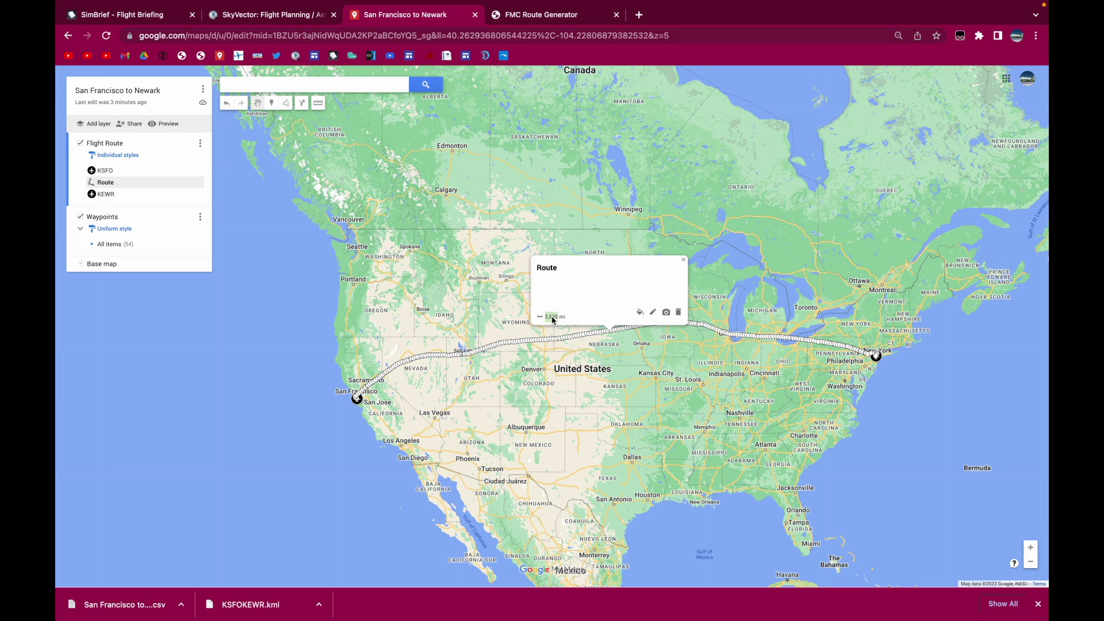
pyautogui.click(638, 15)
pyautogui.write('2,635')
pyautogui.write('TO')
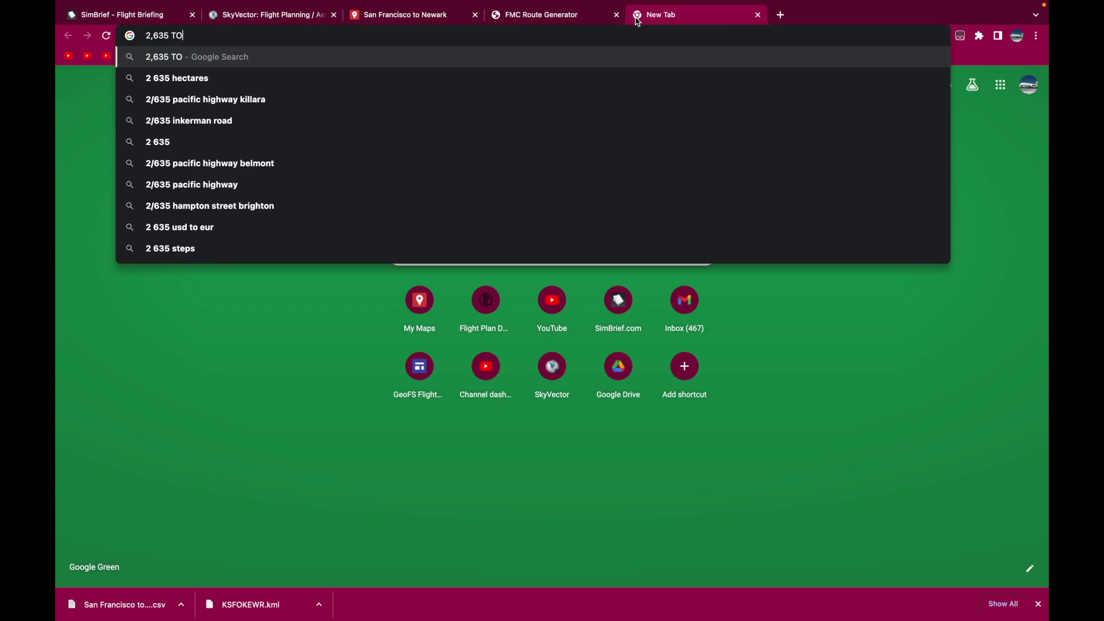
pyautogui.write(' NAUTICAL MILES')
pyautogui.press('Return')
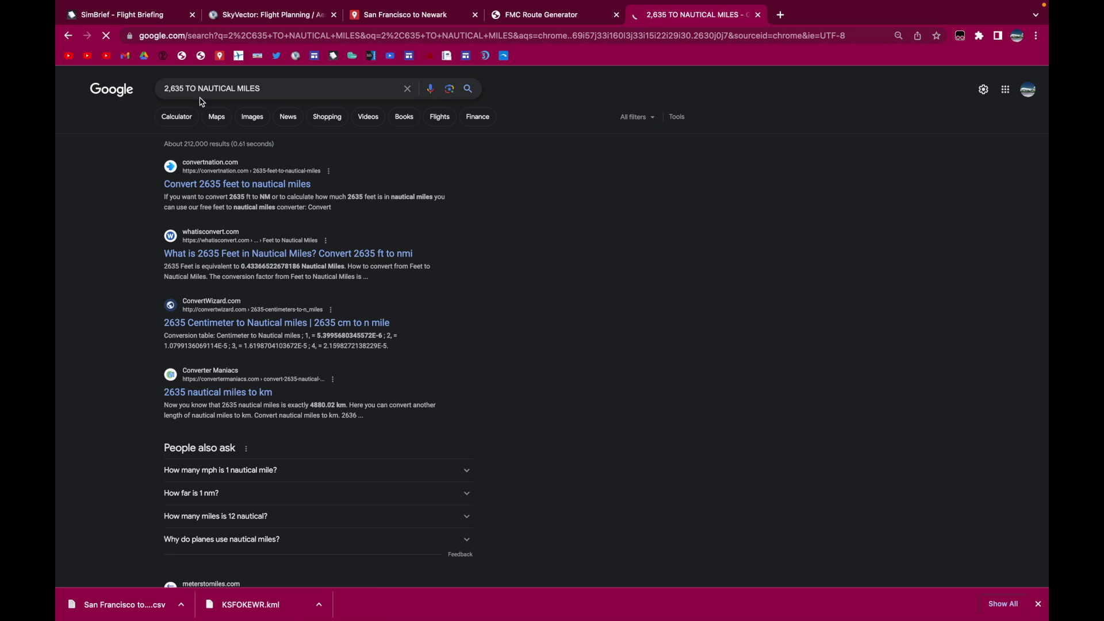
pyautogui.click(186, 91)
pyautogui.write('miles')
pyautogui.press('Return')
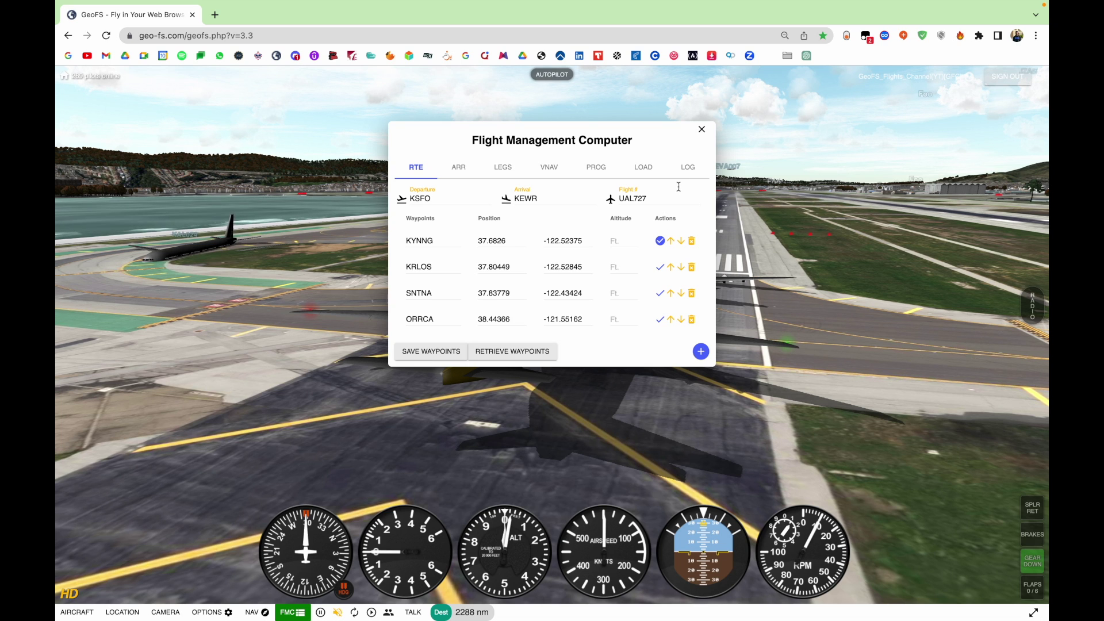
# Check the Flight Management Computer's load and route pages, and close it.
pyautogui.click(639, 168)
pyautogui.click(416, 167)
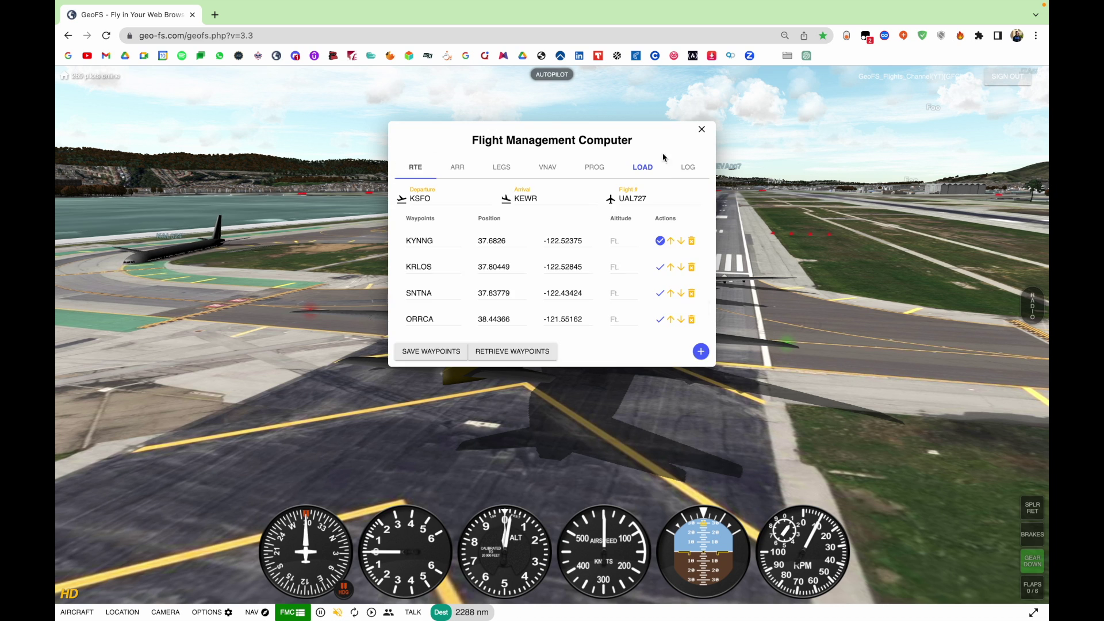
pyautogui.click(702, 130)
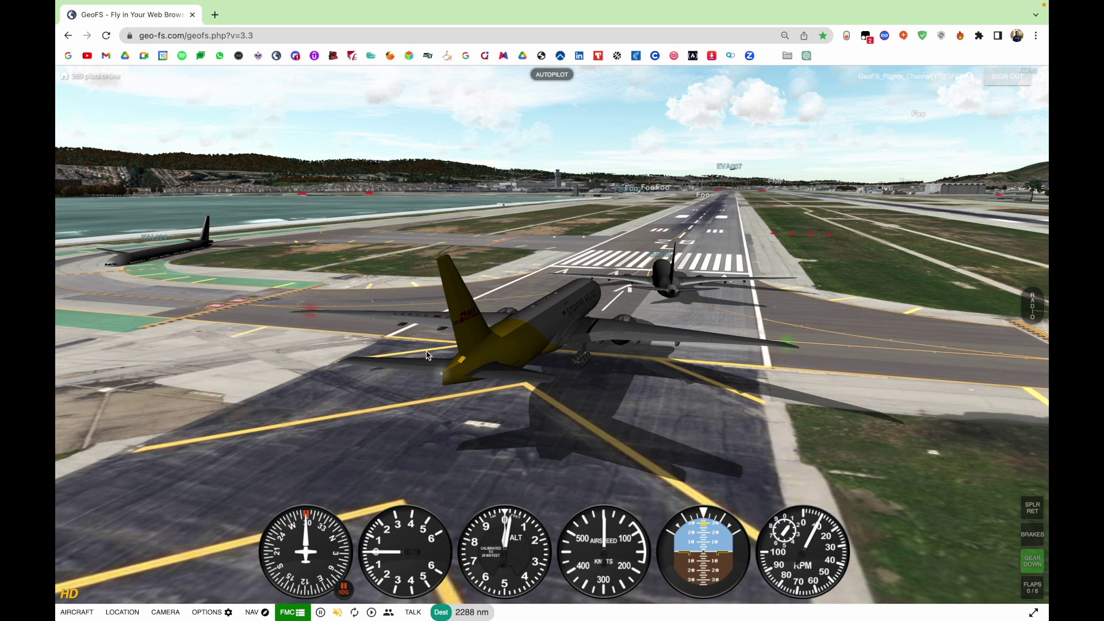
# Switch back to the planning browser, create a blank map in My Maps in a new tab, and open the existing Grand Canyon Tour map instead.
pyautogui.hotkey('ctrl', 'Left')
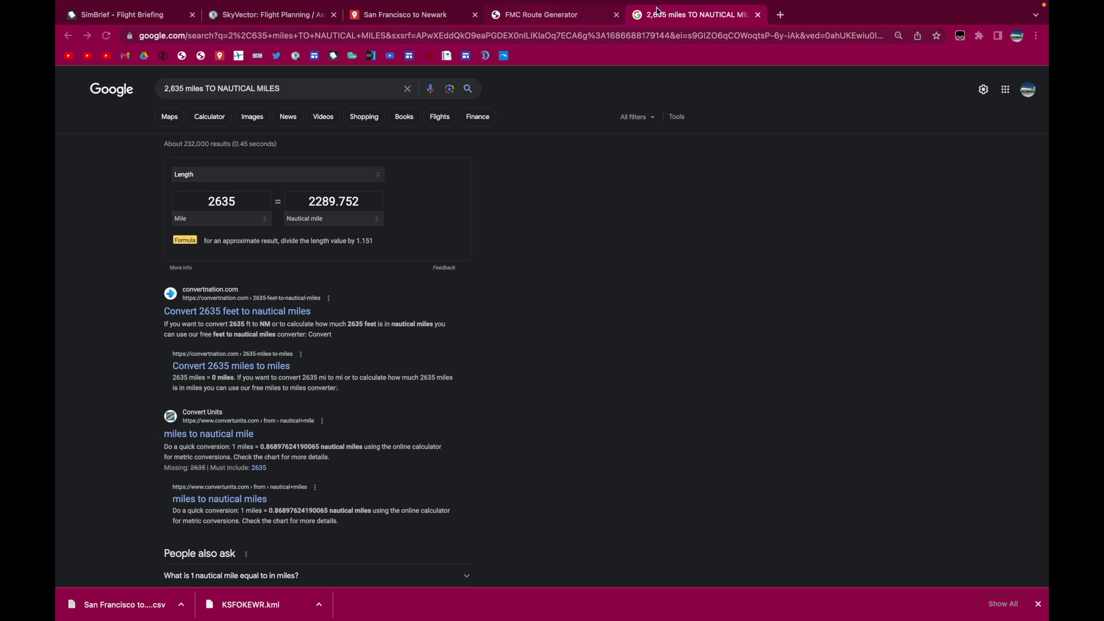
pyautogui.click(780, 14)
pyautogui.click(221, 56)
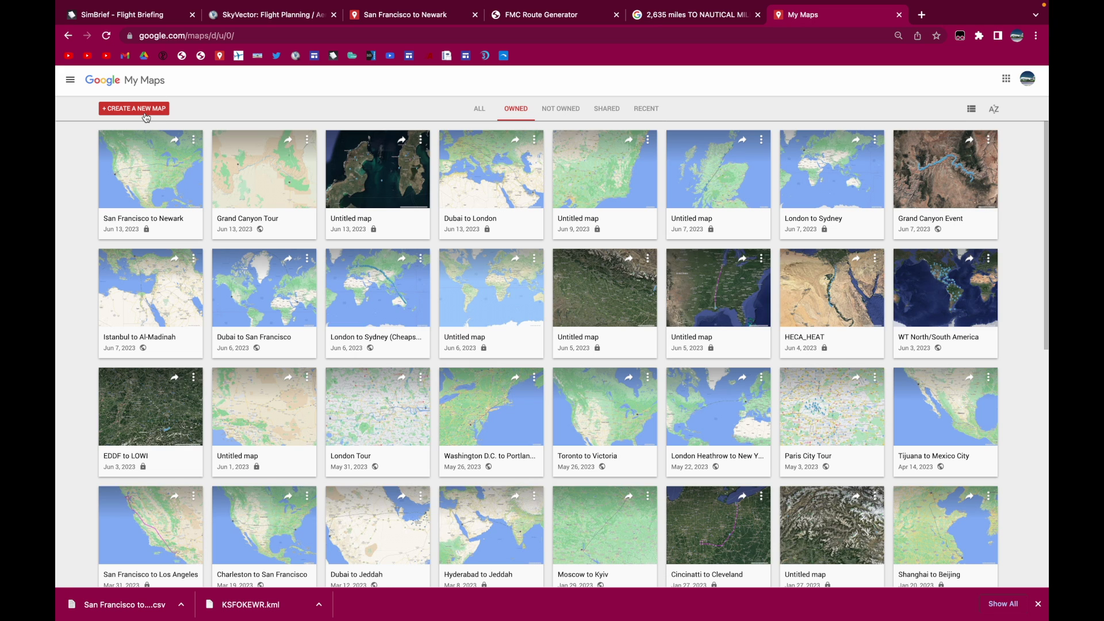
pyautogui.click(146, 111)
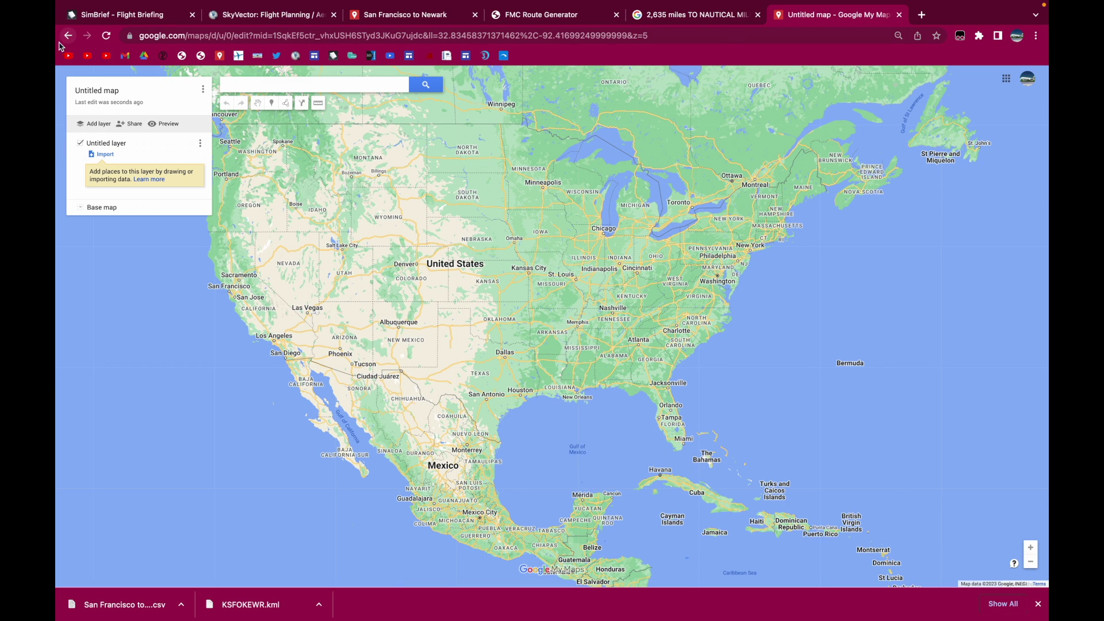
pyautogui.click(64, 39)
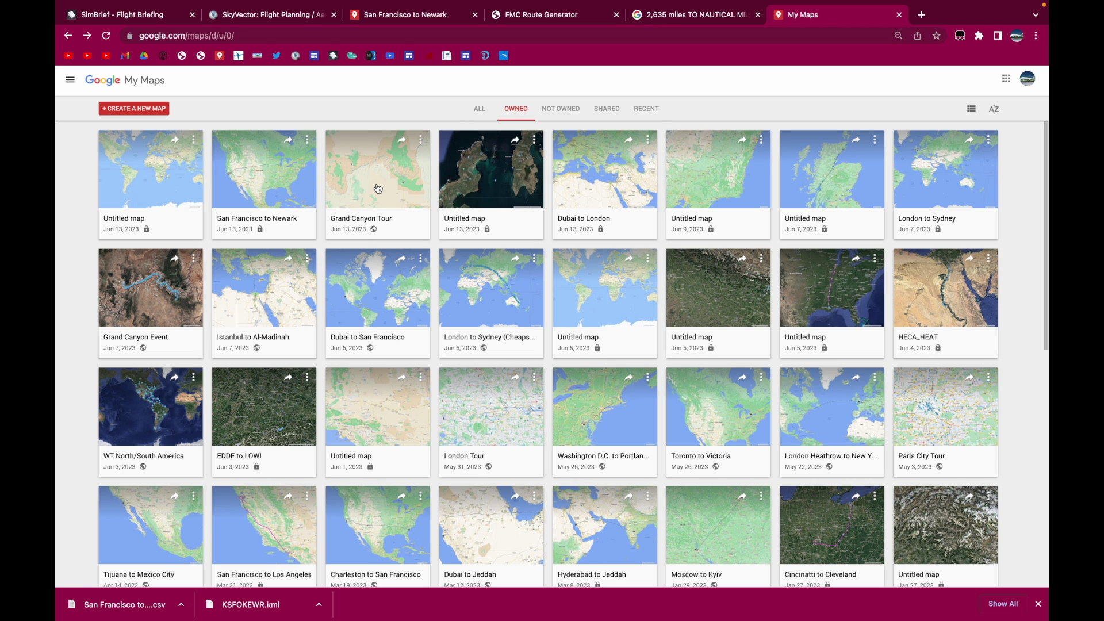
pyautogui.click(378, 189)
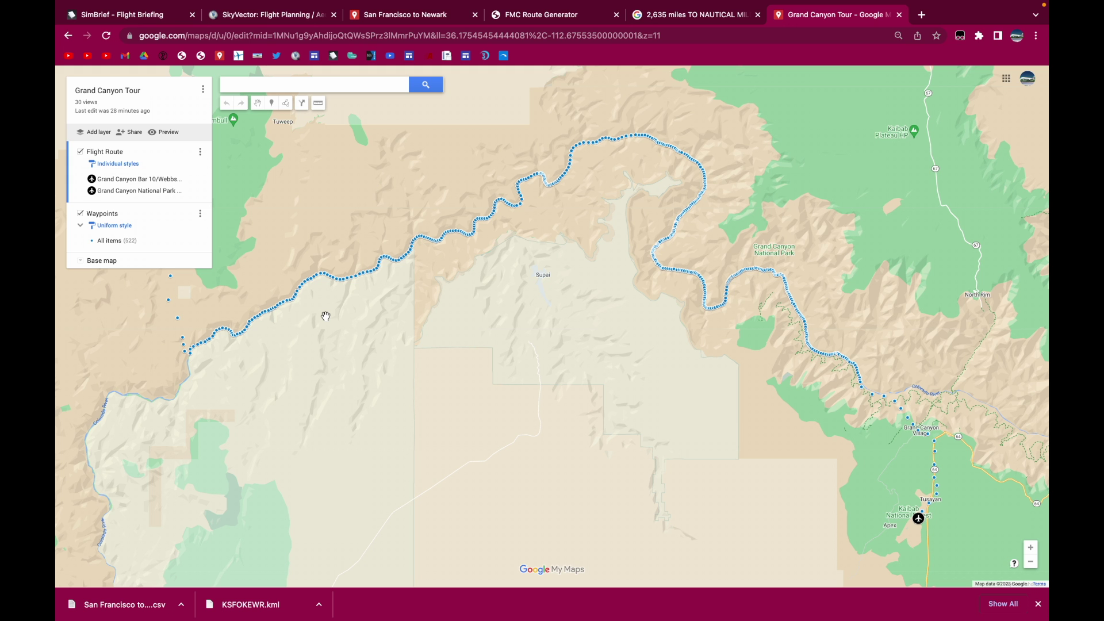
# Examine the Grand Canyon Tour's closely spaced waypoints along the Colorado River between its two airports.
pyautogui.scroll(4, 213, 335)
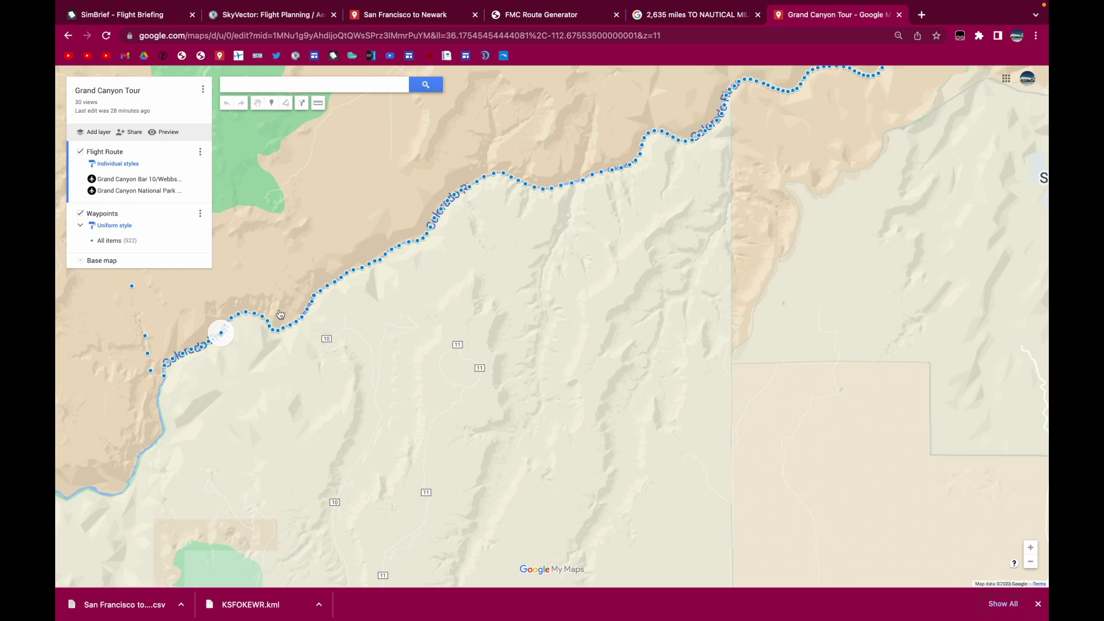
pyautogui.scroll(4, 231, 328)
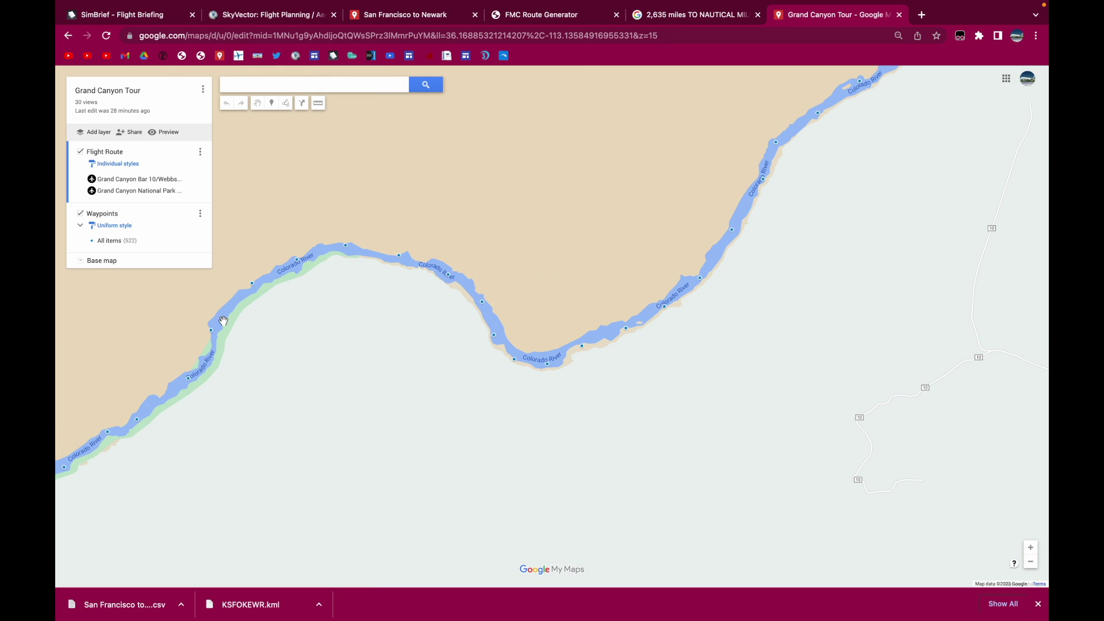
pyautogui.scroll(-2, 446, 314)
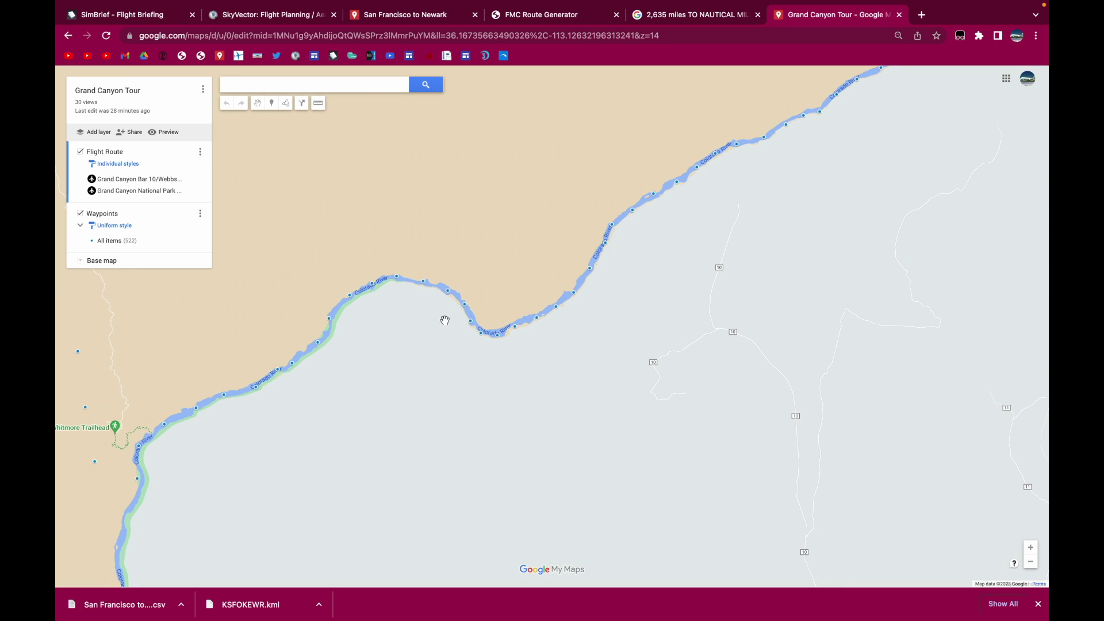
pyautogui.scroll(-4, 239, 401)
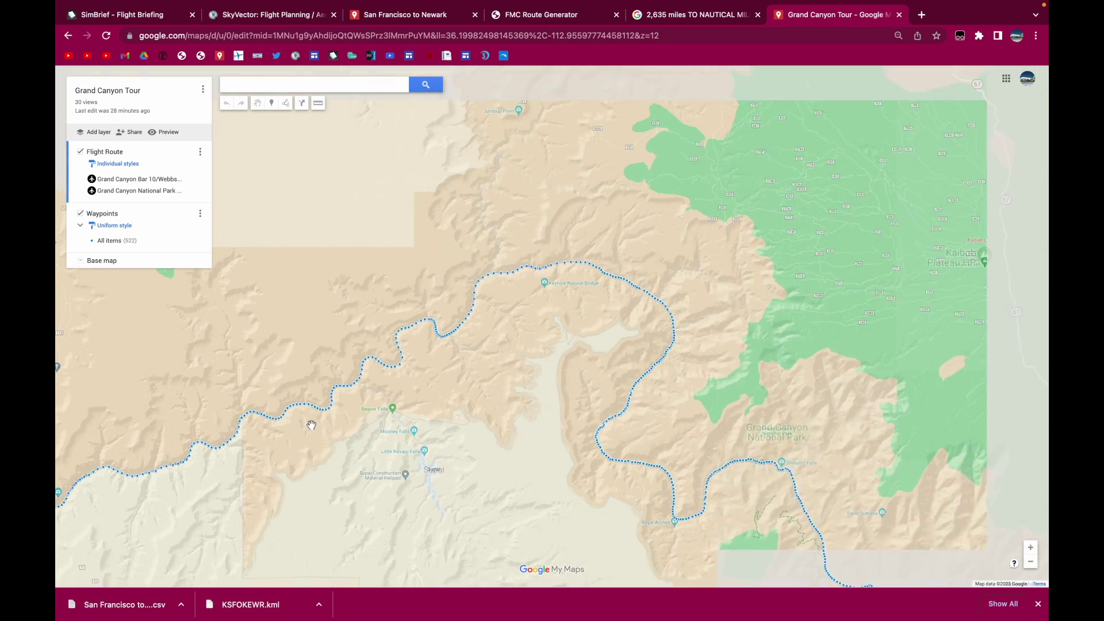
pyautogui.scroll(-4, 311, 425)
pyautogui.moveTo(460, 558); pyautogui.dragTo(434, 340)
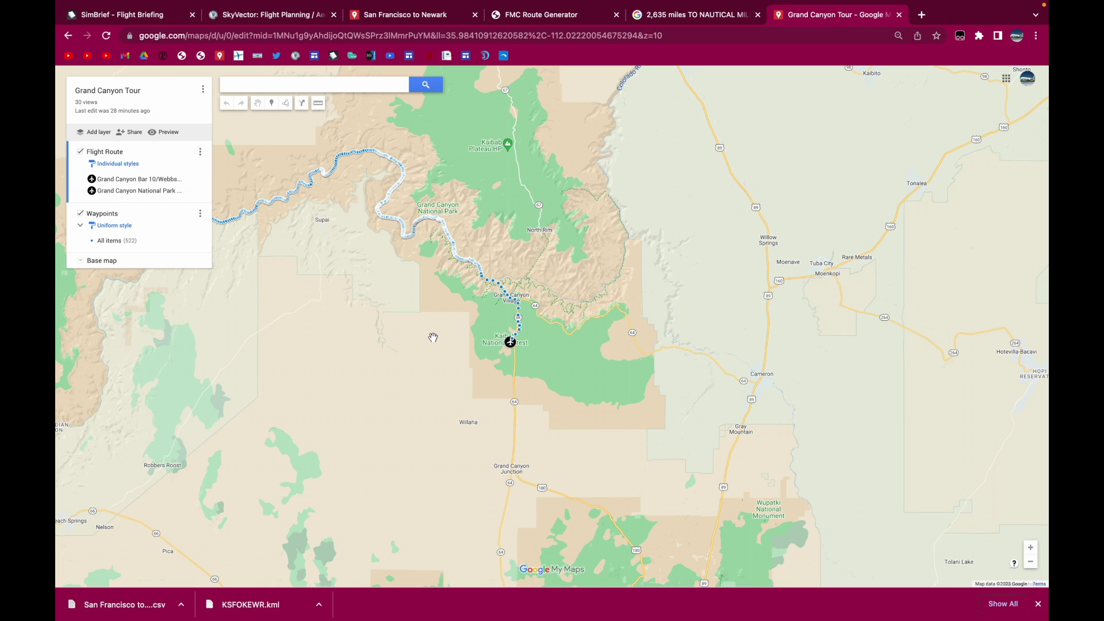
pyautogui.moveTo(244, 294); pyautogui.dragTo(510, 333)
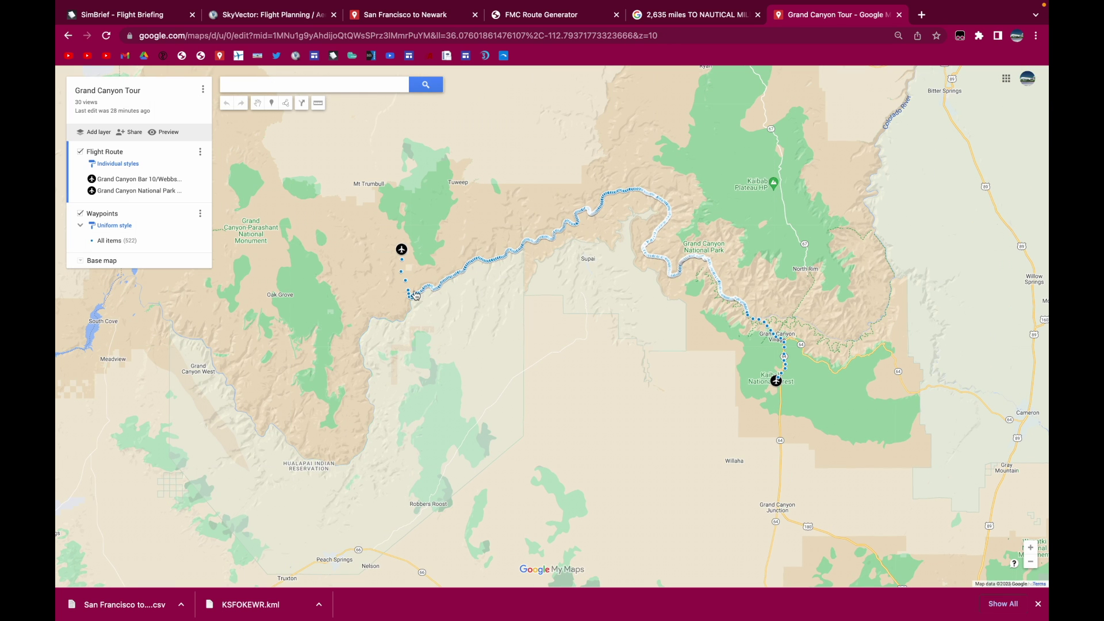
pyautogui.scroll(2, 439, 287)
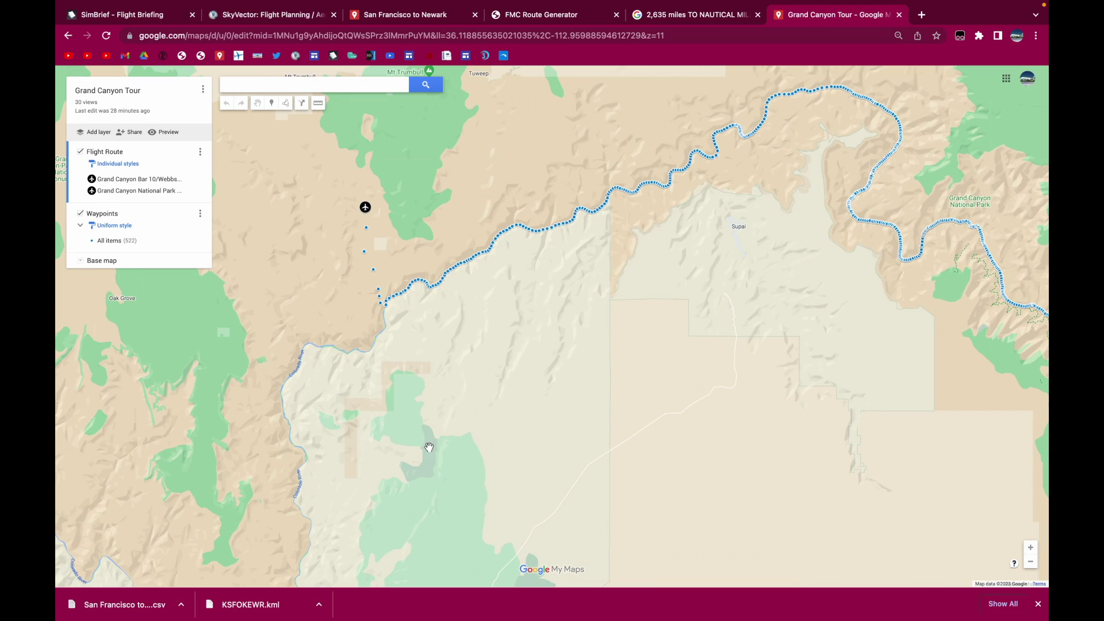
pyautogui.scroll(-2, 429, 450)
pyautogui.scroll(-3, 428, 450)
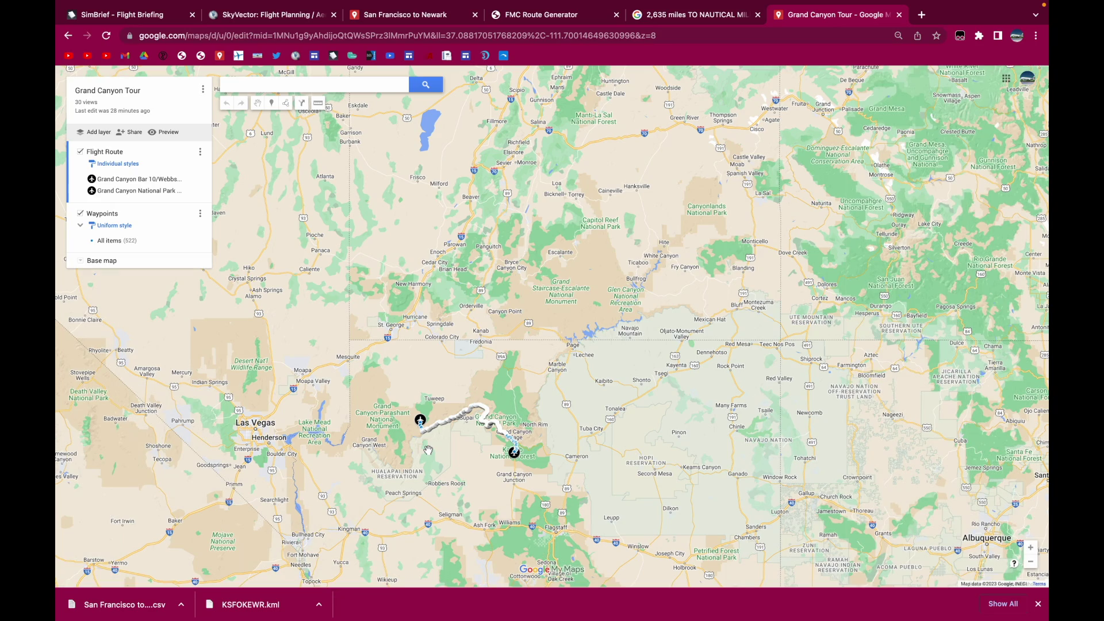
pyautogui.scroll(2, 497, 438)
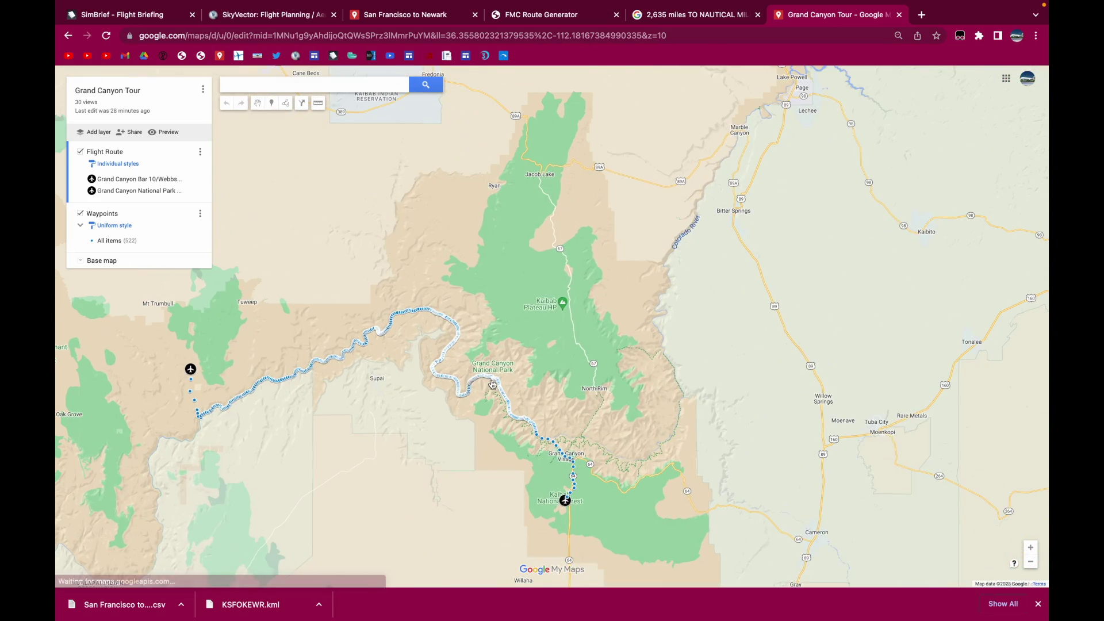
pyautogui.scroll(-1, 500, 407)
# Look over the Waypoints layer's export options and its full list of points.
pyautogui.click(200, 214)
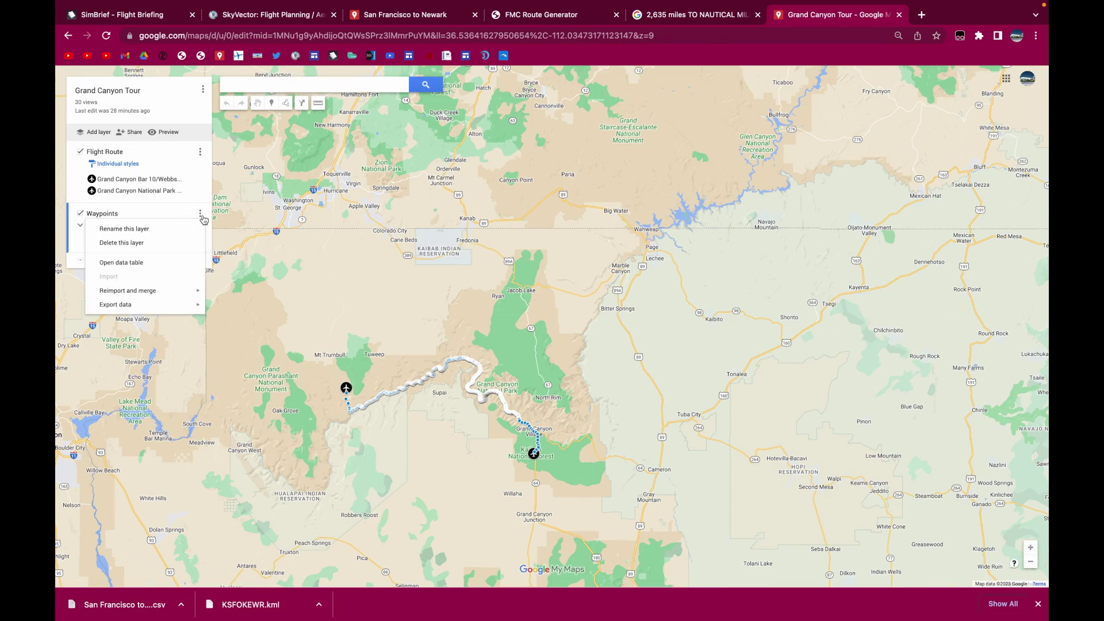
pyautogui.moveTo(157, 306)
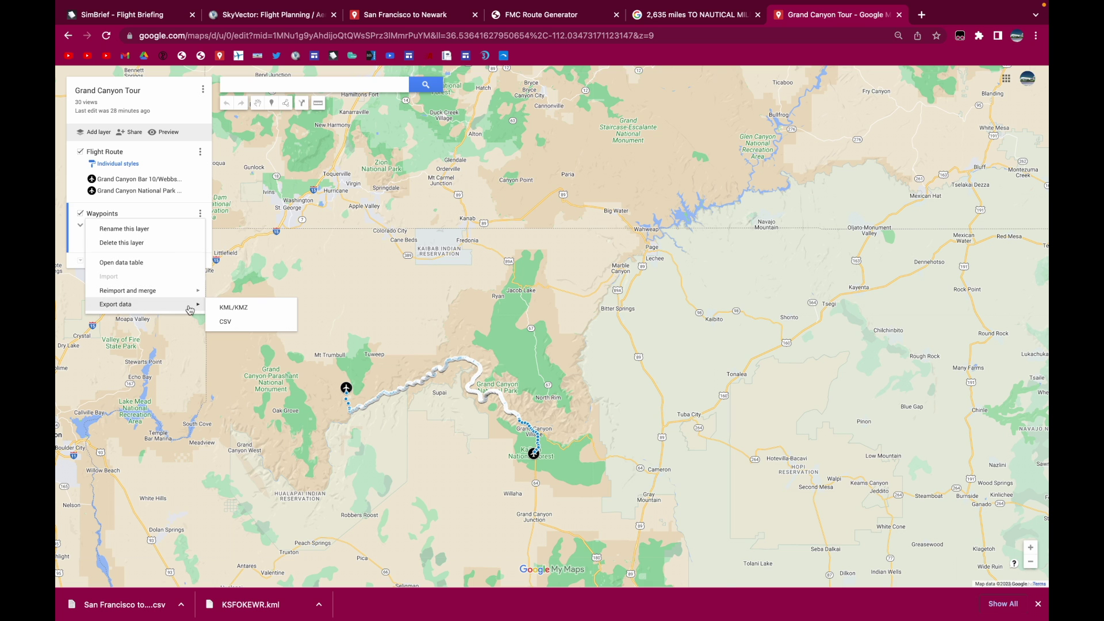
pyautogui.click(77, 246)
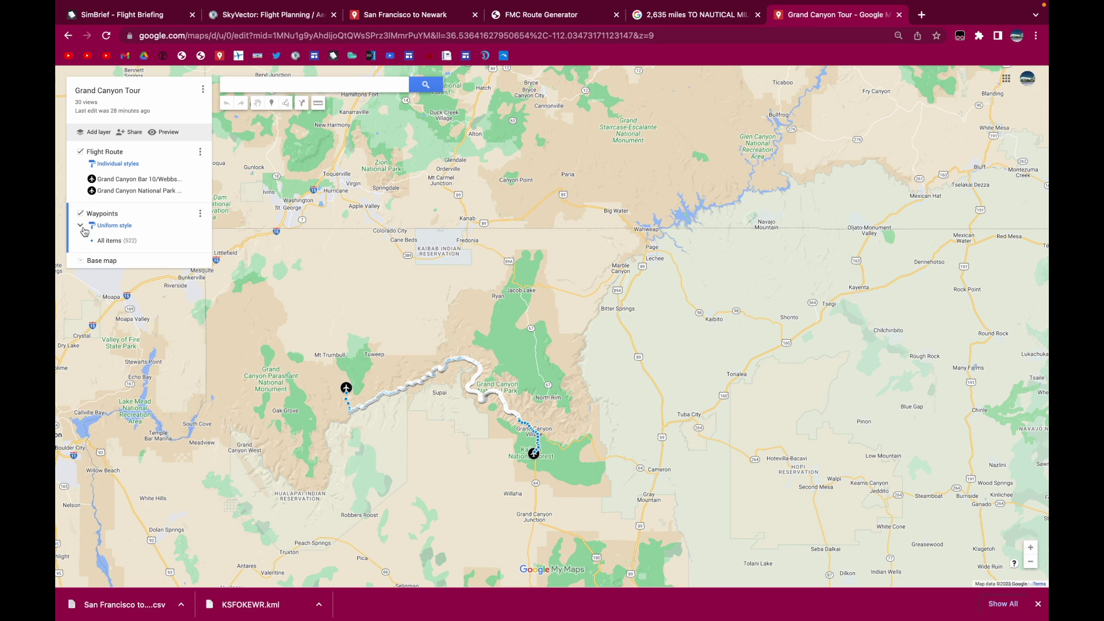
pyautogui.click(99, 240)
pyautogui.scroll(-20, 136, 313)
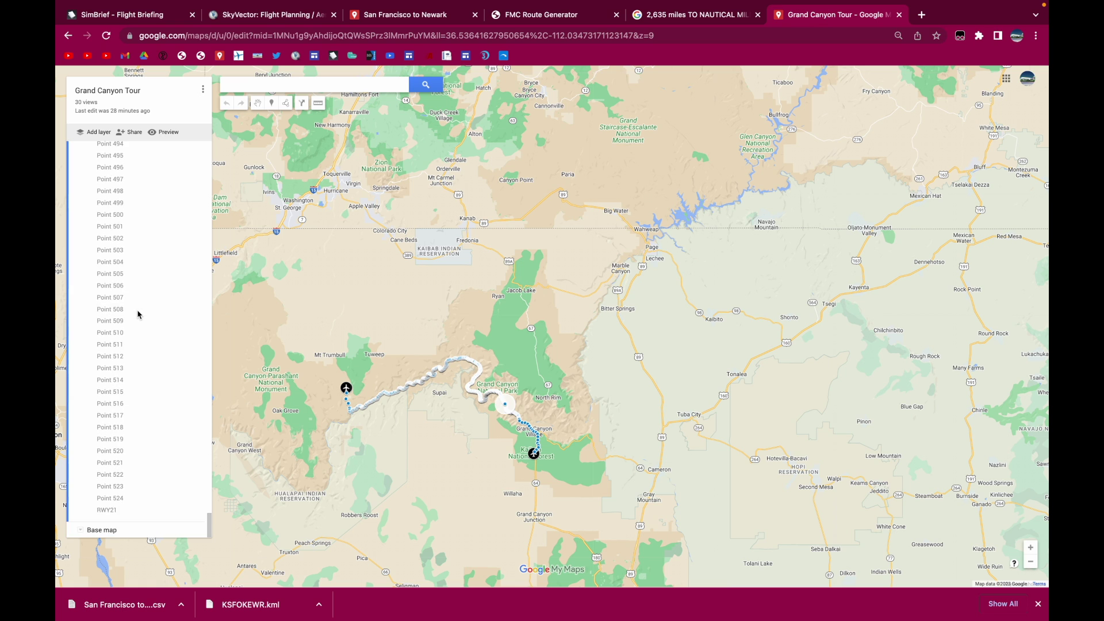
pyautogui.scroll(20, 138, 314)
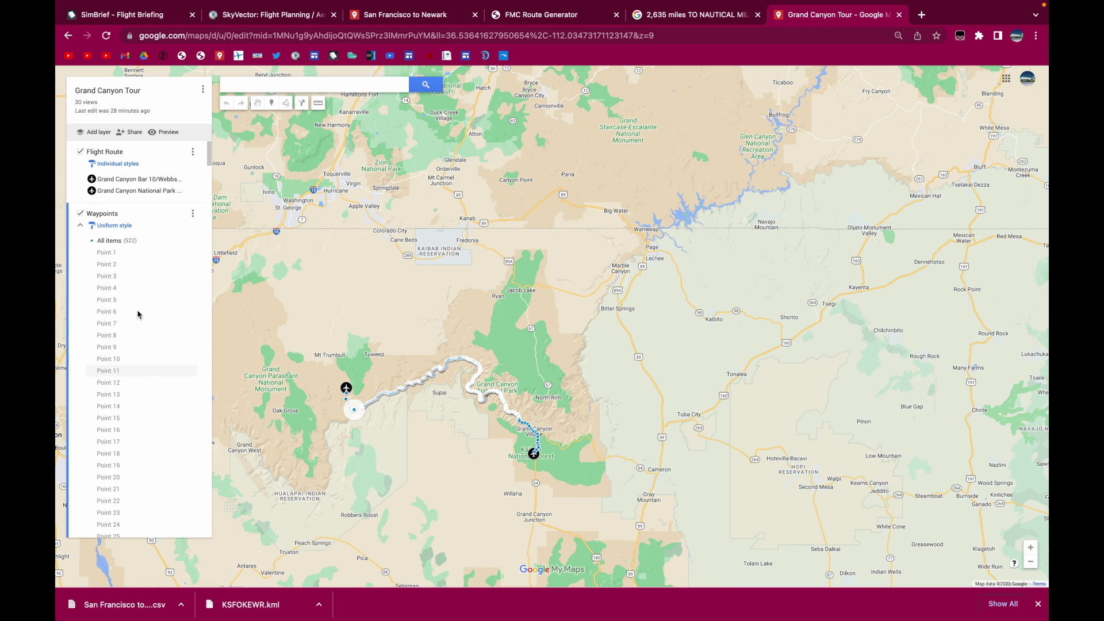
pyautogui.click(81, 227)
# Export the Grand Canyon Tour map's Waypoints layer as a CSV file.
pyautogui.click(201, 214)
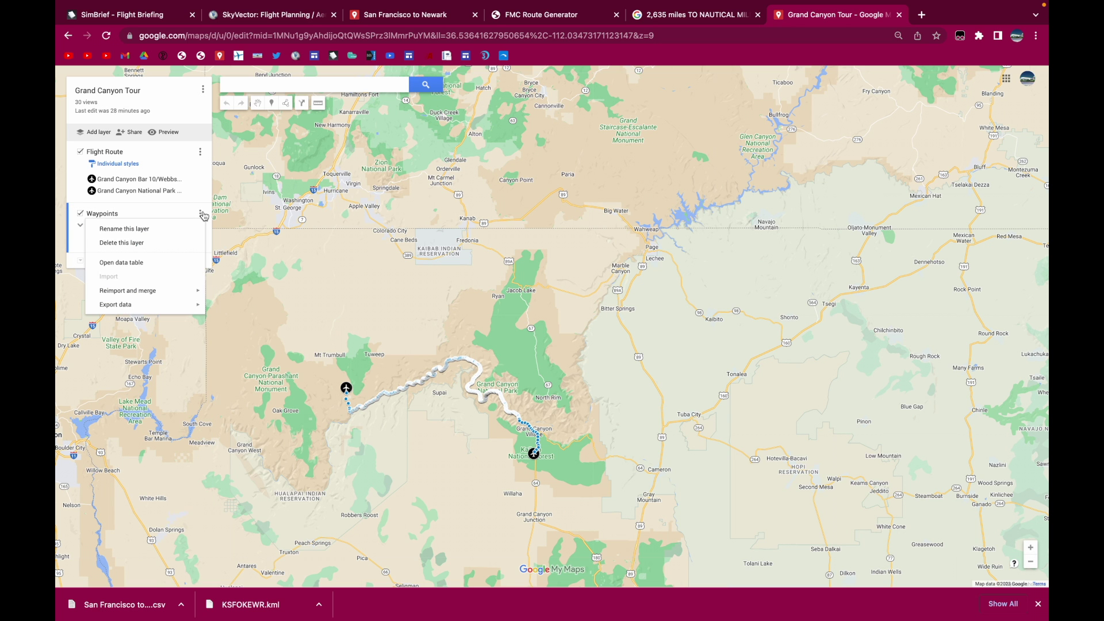
pyautogui.moveTo(172, 304)
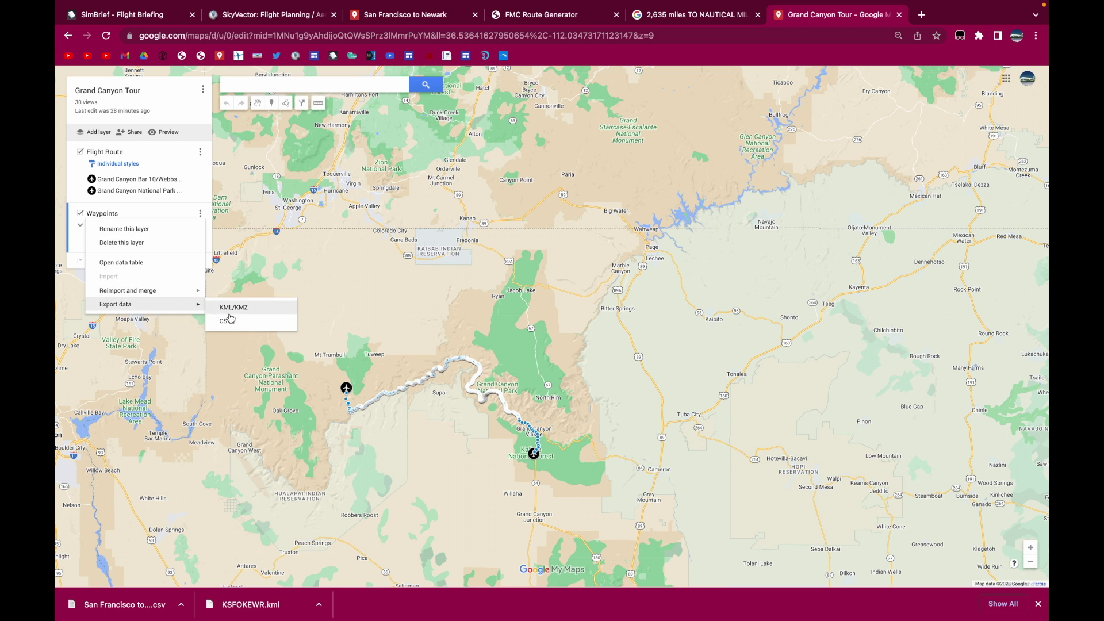
pyautogui.click(241, 320)
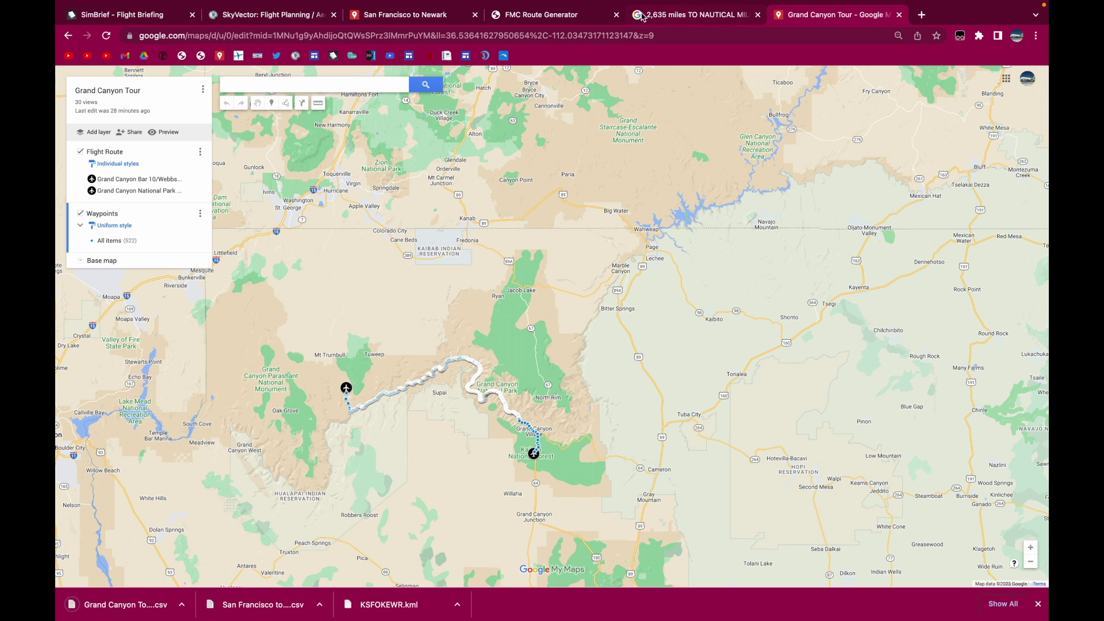
# Reload the FMC Route Converter page and select Grand Canyon Tour- Waypoints (1).csv as its CSV file.
pyautogui.click(540, 15)
pyautogui.press('super+r')
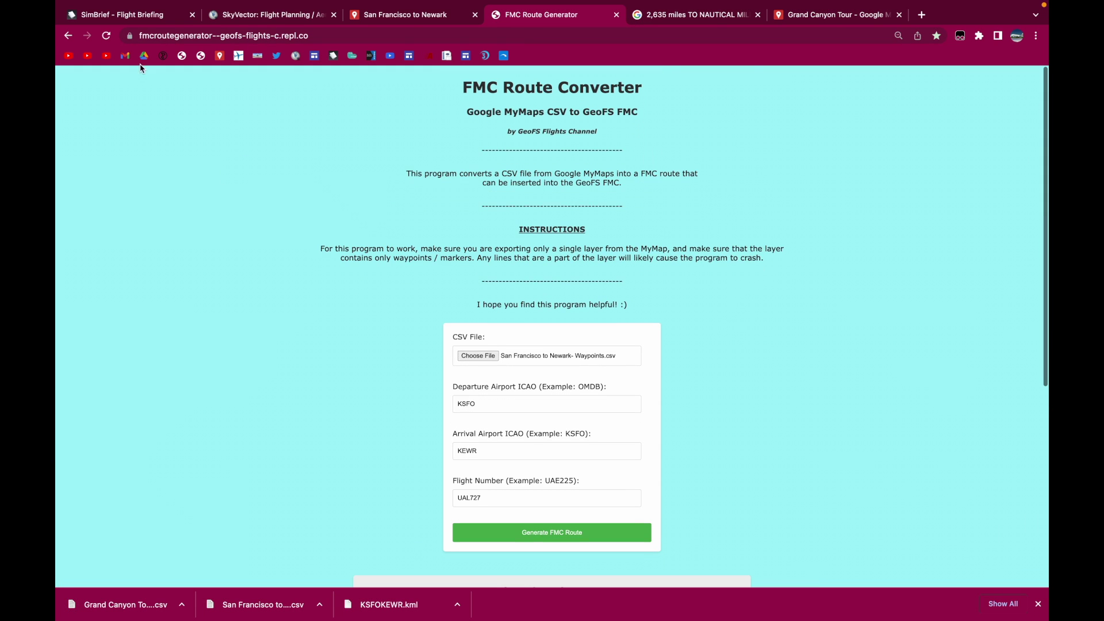
pyautogui.click(510, 359)
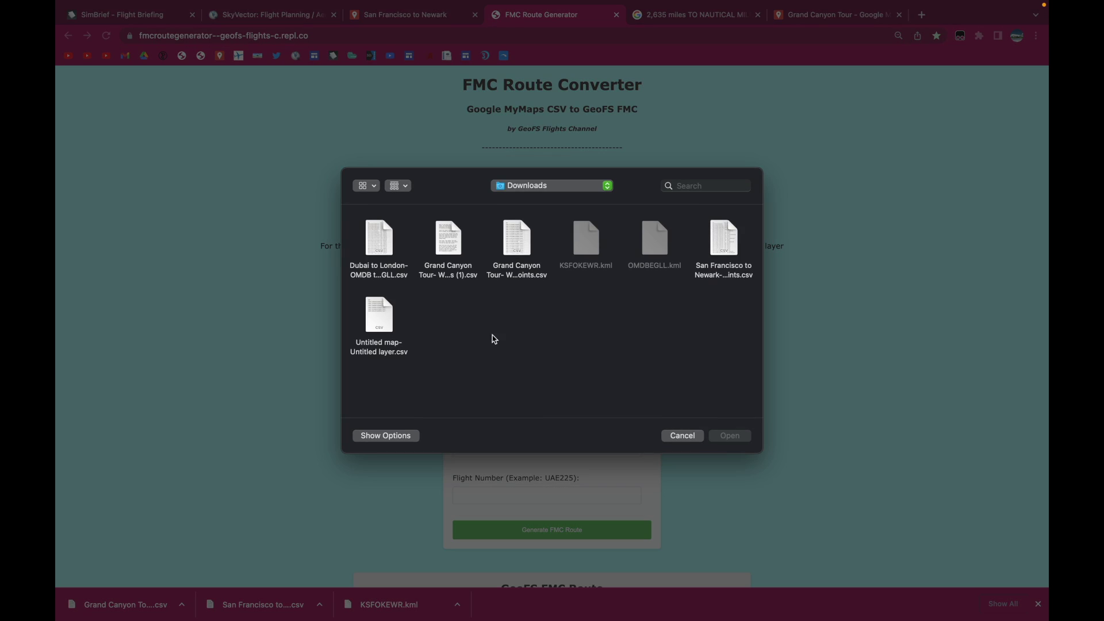
pyautogui.click(469, 238)
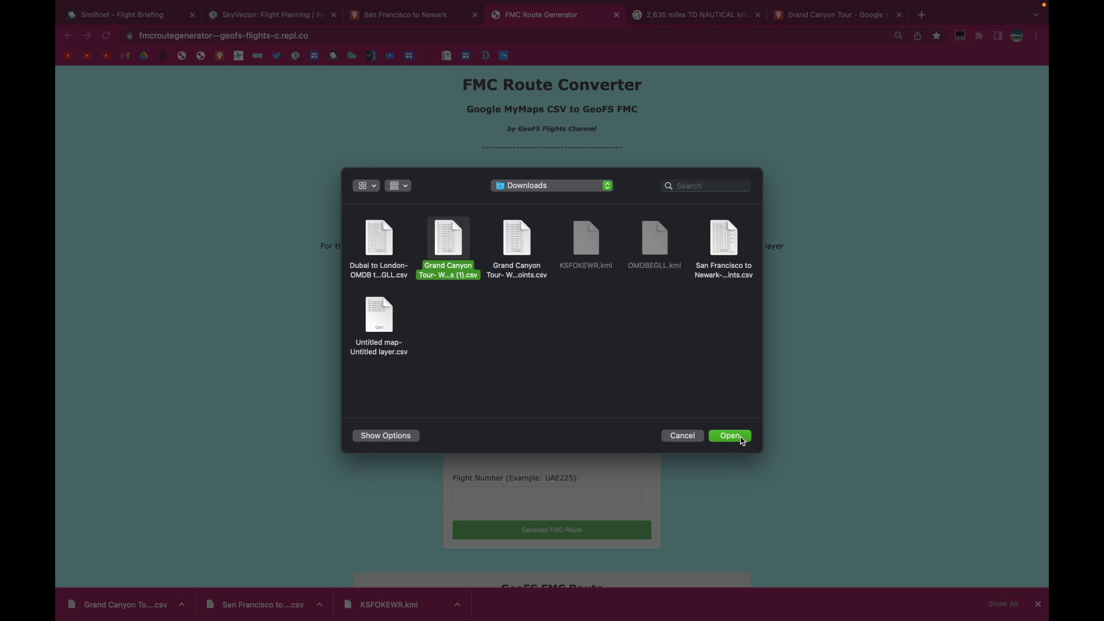
pyautogui.click(730, 436)
# Generate the FMC route with departure airport 1Z1, arrival airport KGCN and flight number GrandCanyonTour.
pyautogui.click(507, 401)
pyautogui.write('1Z1')
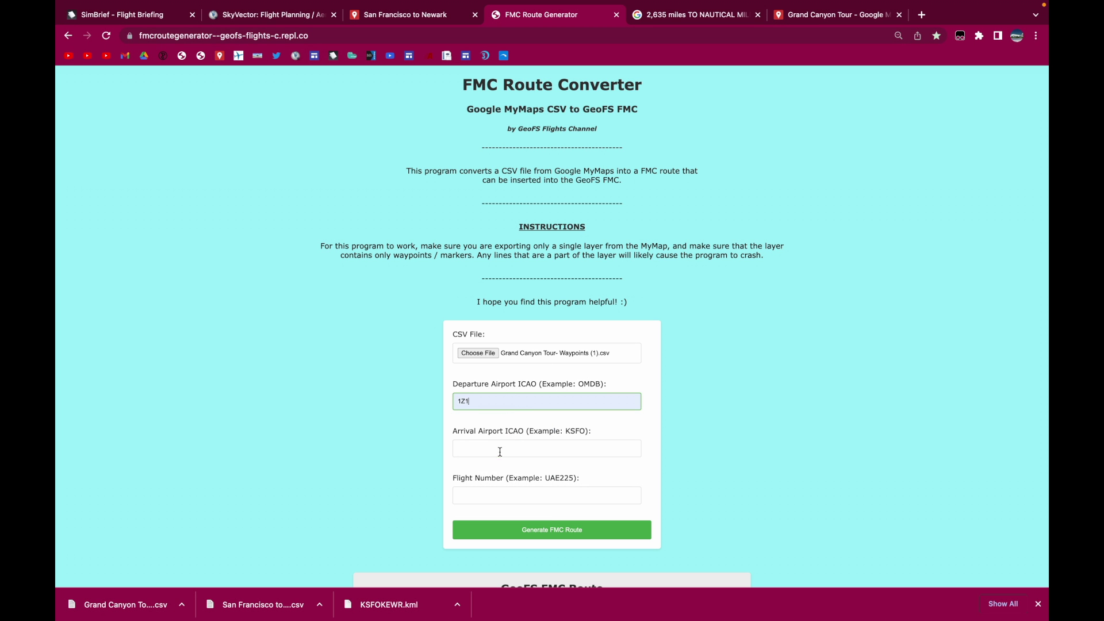
pyautogui.click(499, 452)
pyautogui.click(532, 358)
pyautogui.click(483, 498)
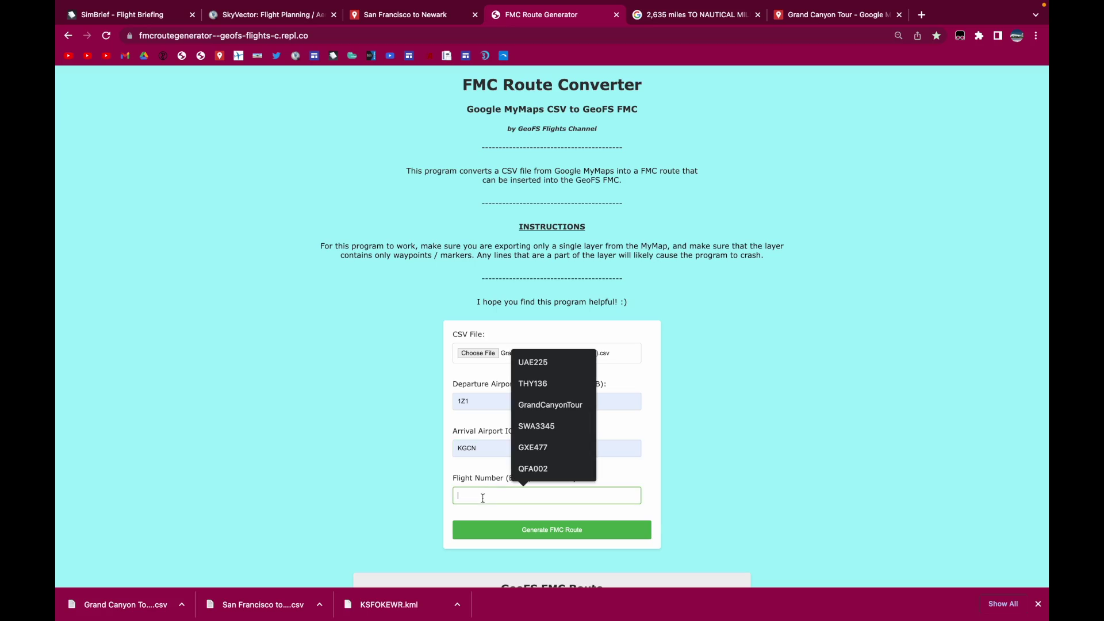
pyautogui.click(551, 405)
pyautogui.click(520, 526)
# Examine the generated GeoFS FMC route text for the Grand Canyon Tour from its first point to its last.
pyautogui.scroll(-1, 868, 398)
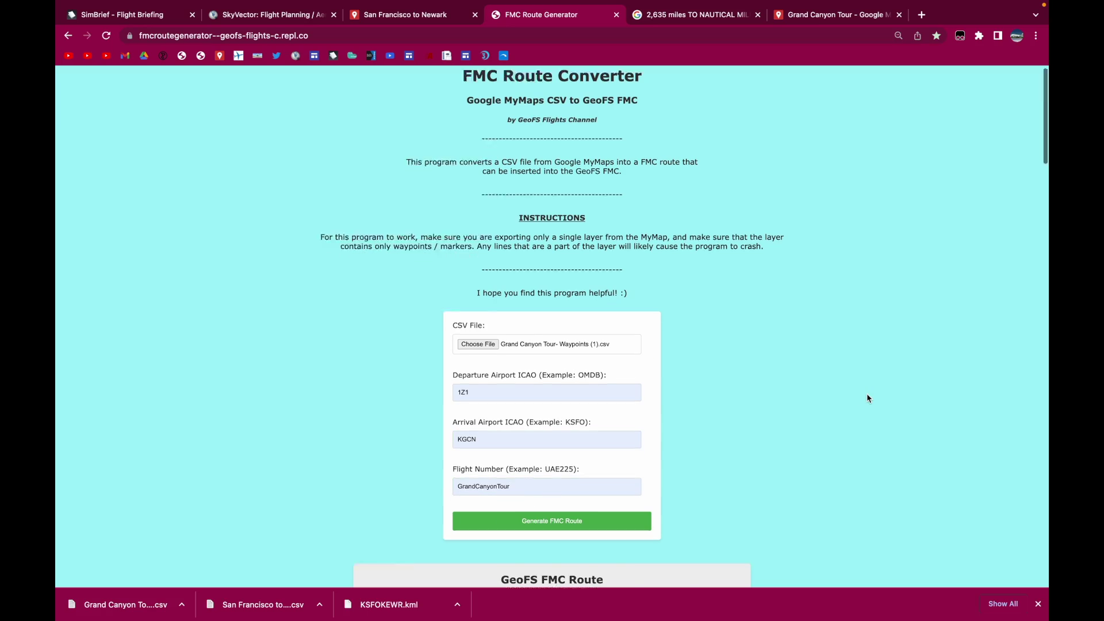
pyautogui.scroll(-10, 868, 393)
pyautogui.scroll(5, 867, 393)
pyautogui.scroll(-15, 867, 393)
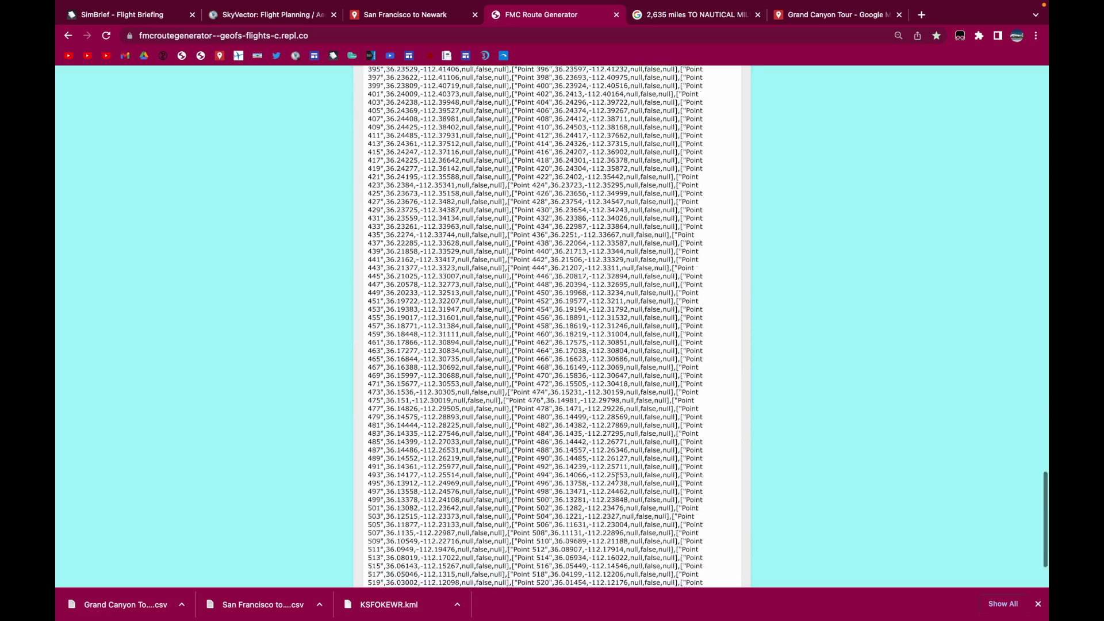
pyautogui.scroll(-3, 617, 477)
pyautogui.scroll(20, 672, 279)
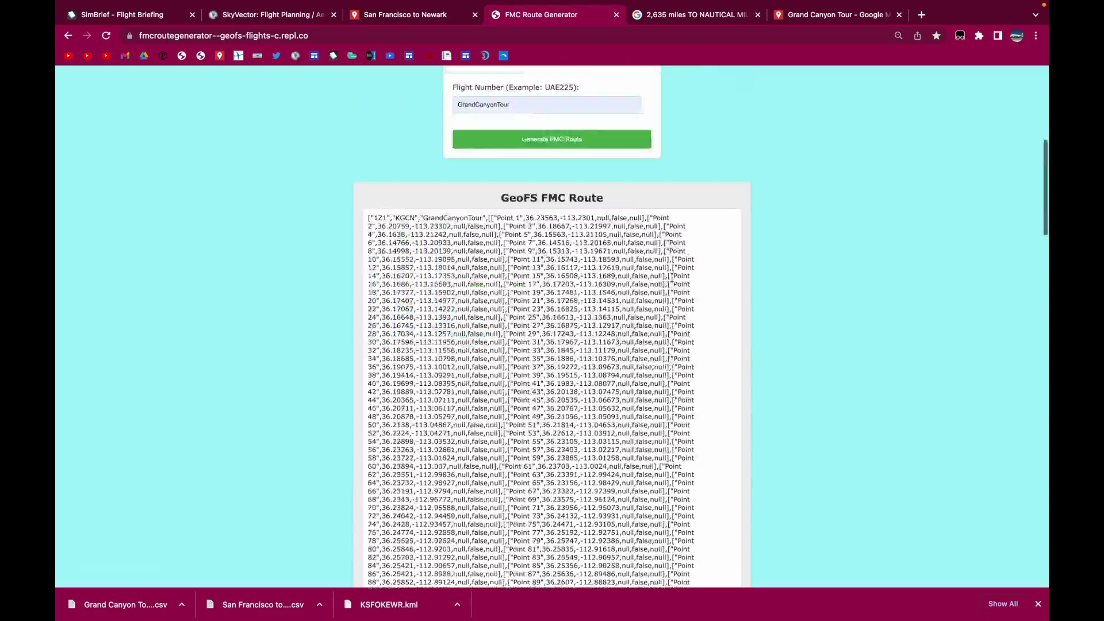
pyautogui.scroll(-20, 671, 279)
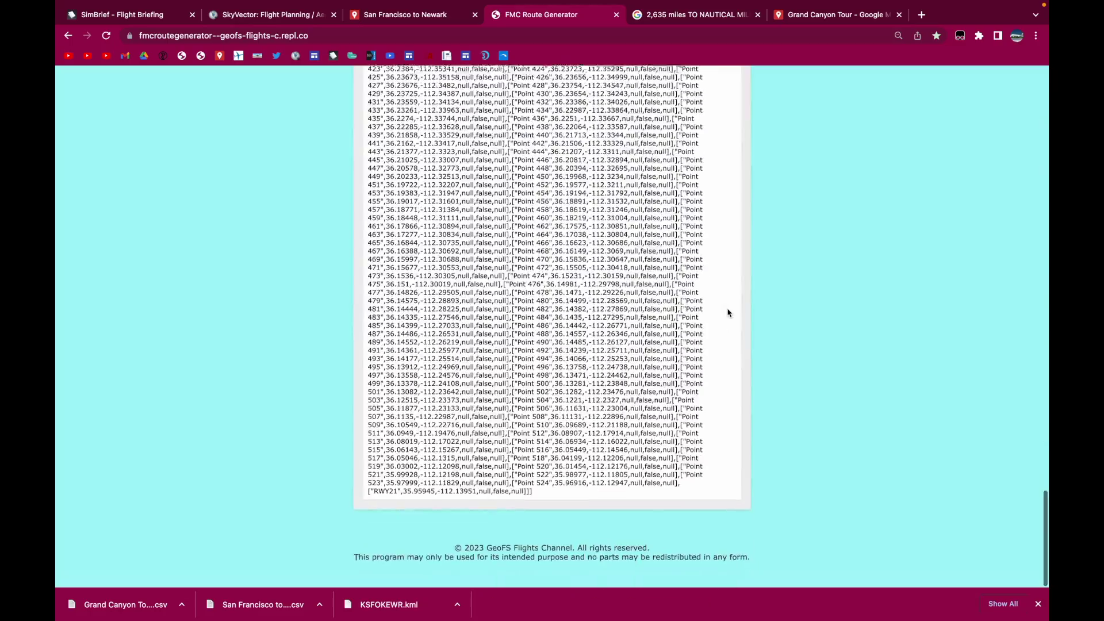
pyautogui.scroll(20, 728, 313)
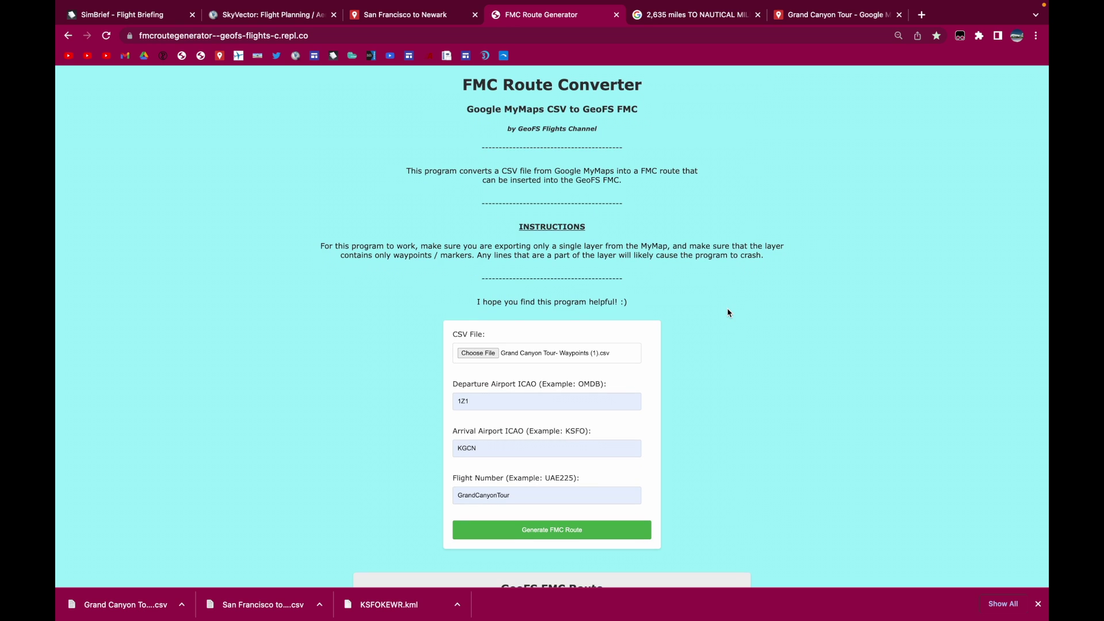